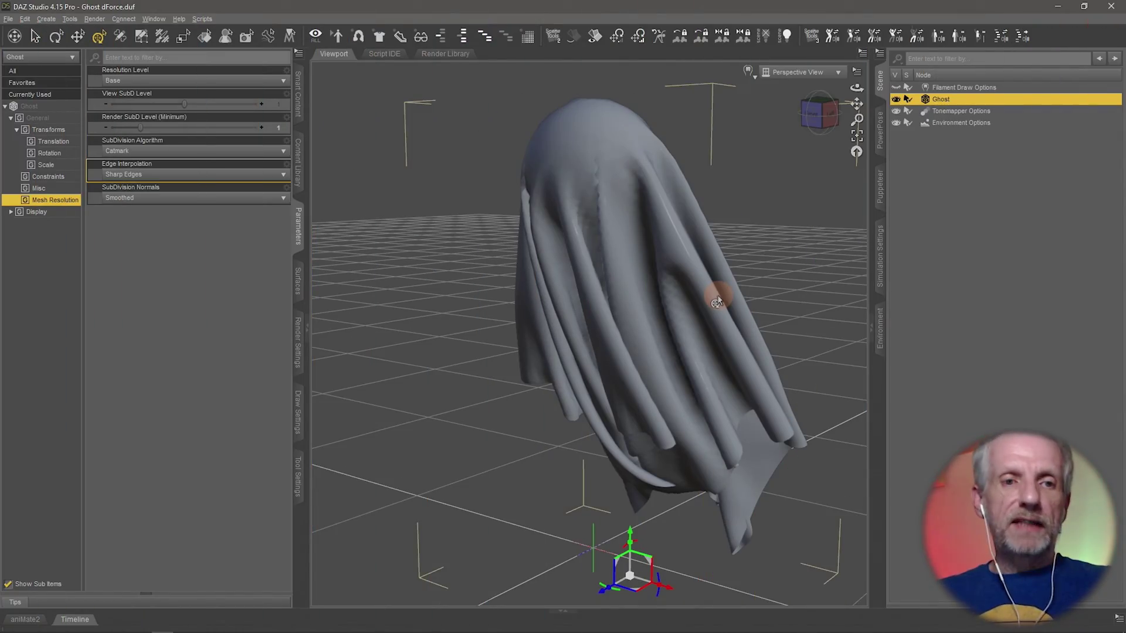
Step: Examine the Geometry and Emission surface properties of the ghost's Default_Ghost material and view the ghost from another angle
{"action": "left_click", "coordinate": [299, 286]}
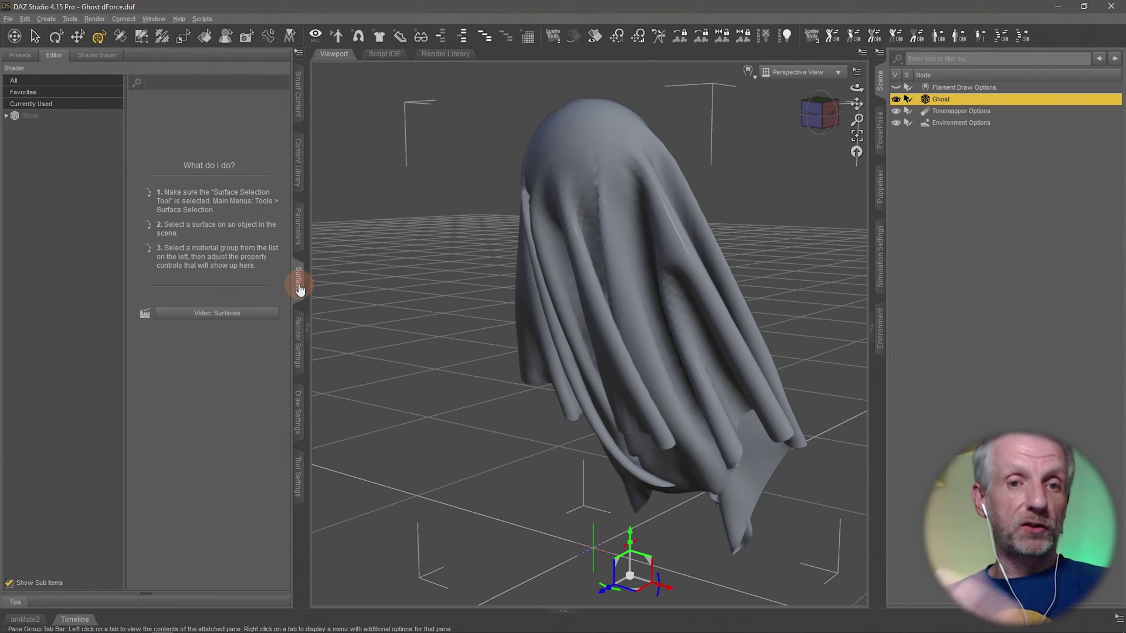
{"action": "left_click", "coordinate": [23, 115]}
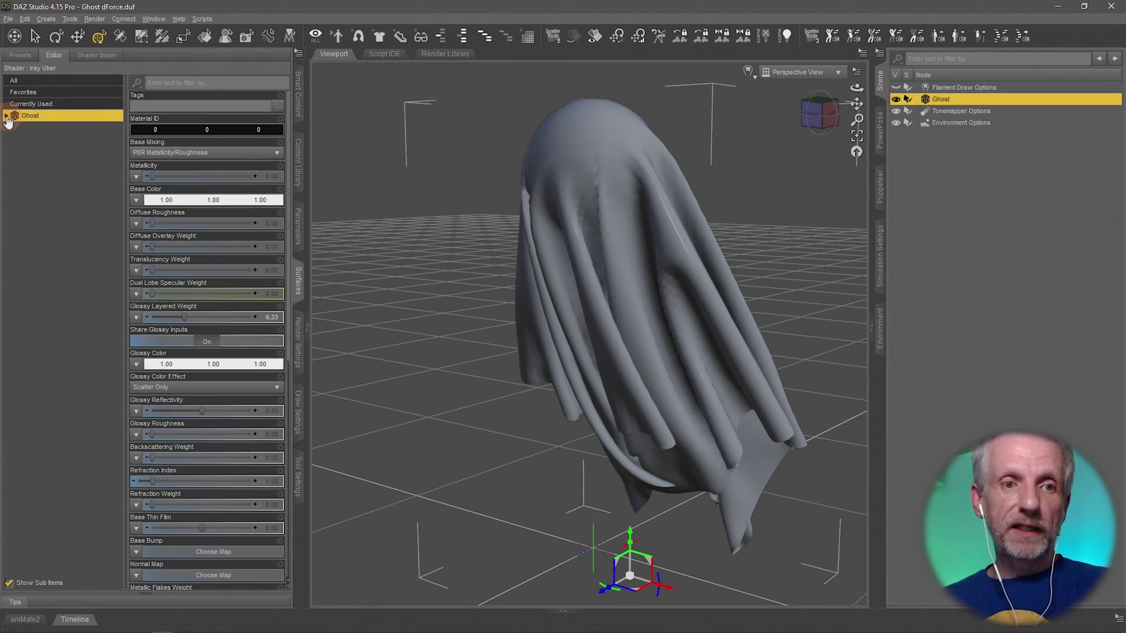
{"action": "left_click", "coordinate": [12, 128]}
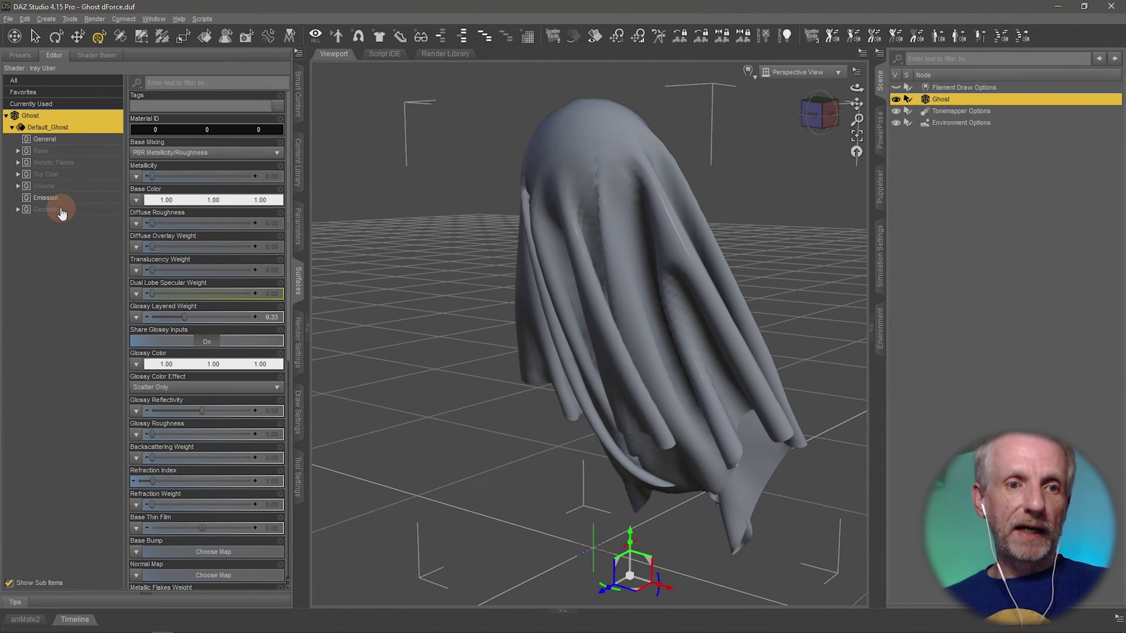
{"action": "left_click", "coordinate": [89, 211]}
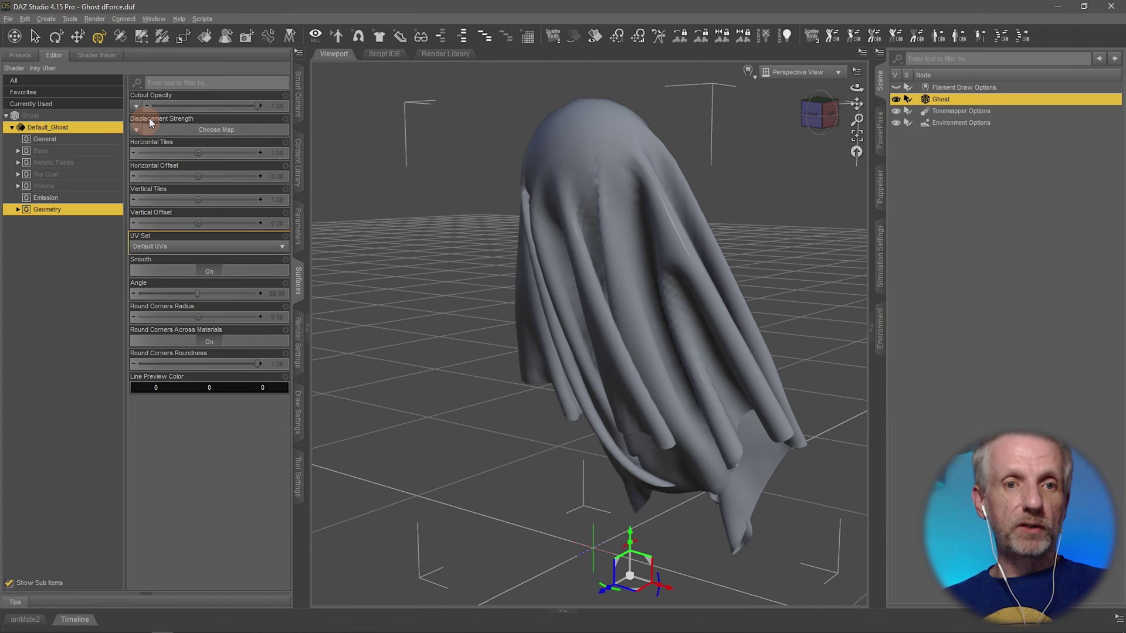
{"action": "left_click_drag", "start_coordinate": [196, 115], "coordinate": [214, 115]}
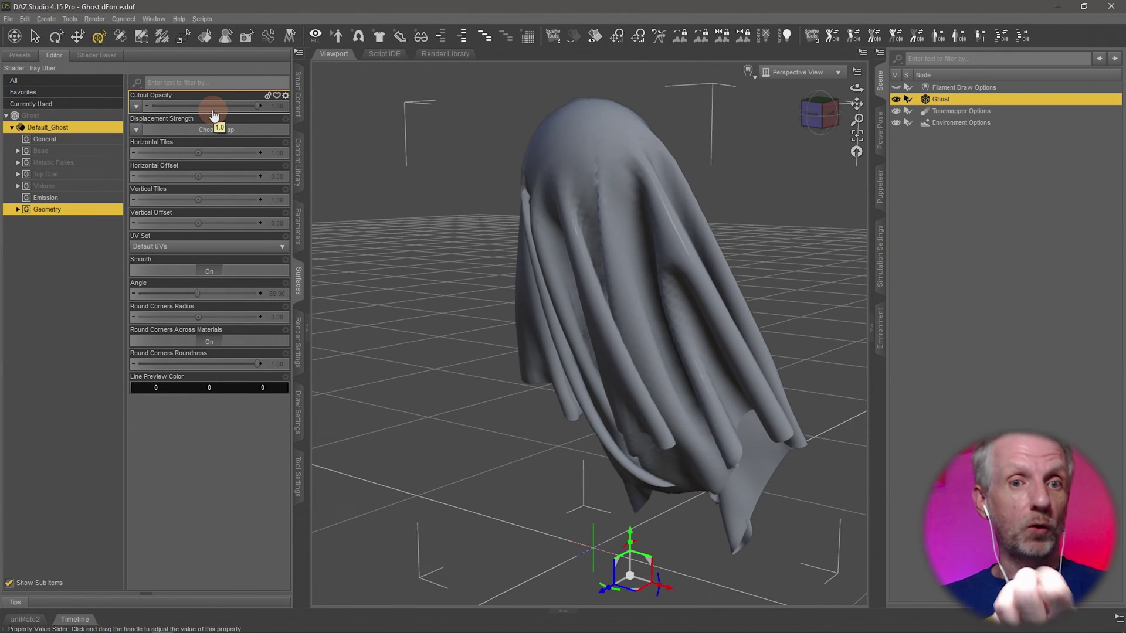
{"action": "left_click", "coordinate": [84, 200]}
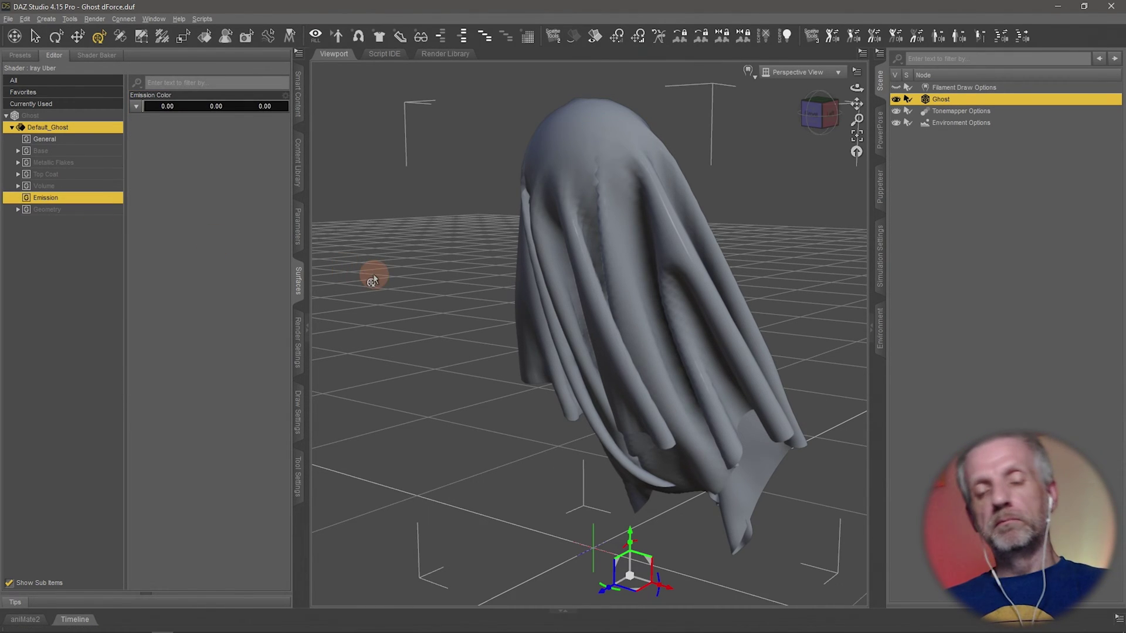
{"action": "left_click_drag", "start_coordinate": [503, 335], "coordinate": [490, 334], "text": "ctrl+alt"}
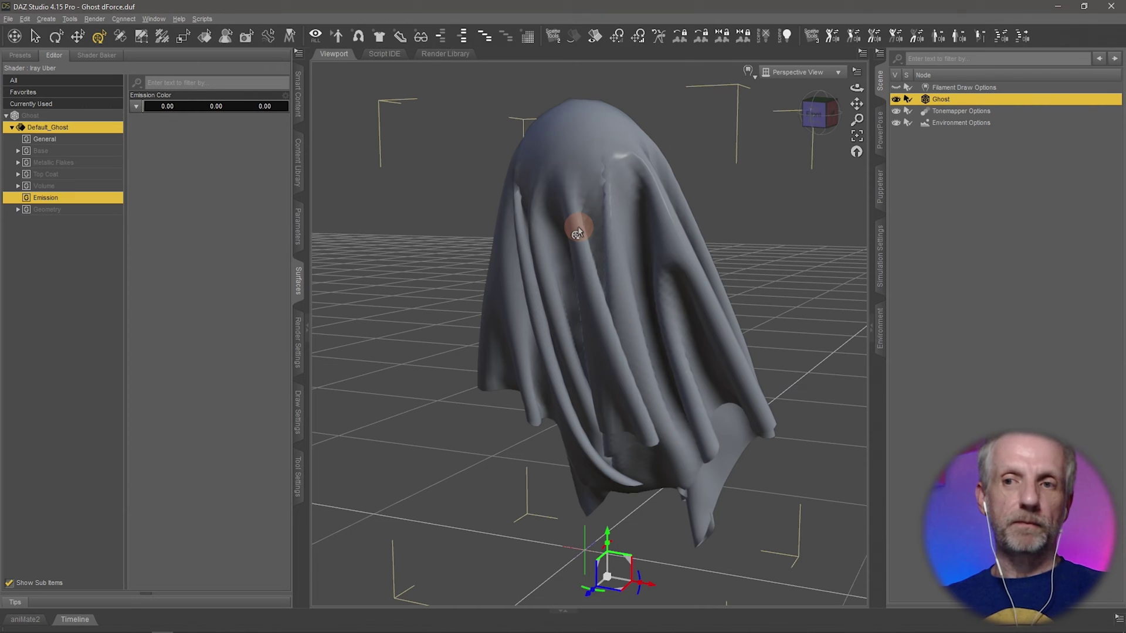
{"action": "left_click_drag", "start_coordinate": [577, 233], "coordinate": [443, 265], "text": "alt"}
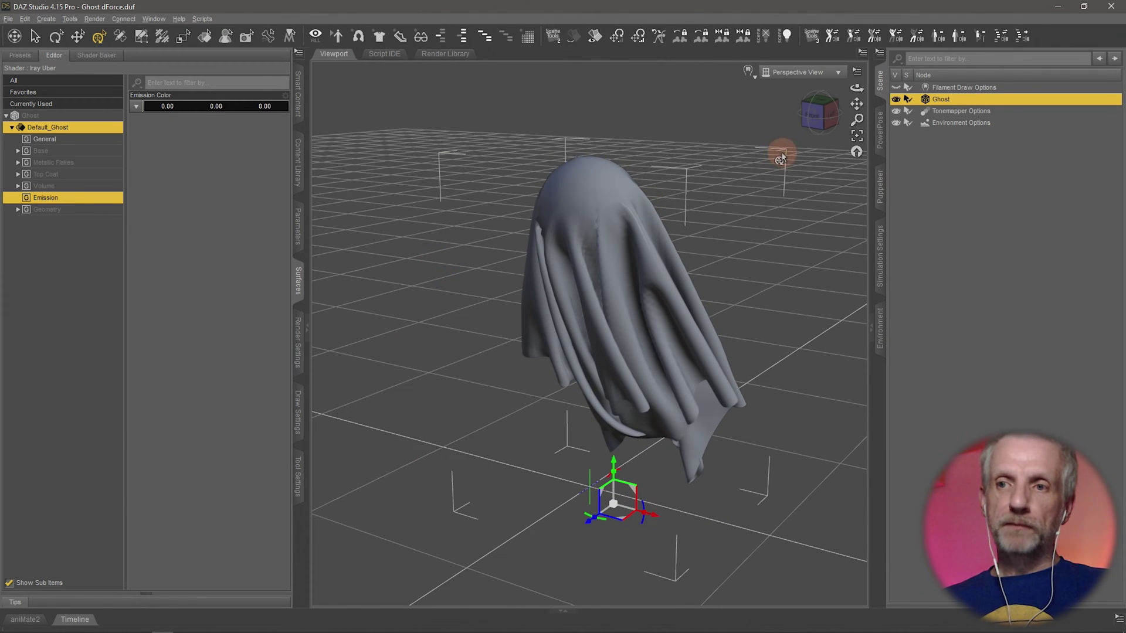
Step: Switch to the browser, open canva.com in a new tab and create a blank Instagram Post design
{"action": "left_click", "coordinate": [1059, 7]}
{"action": "key", "text": "ctrl+t"}
{"action": "type", "text": "canva.com/"}
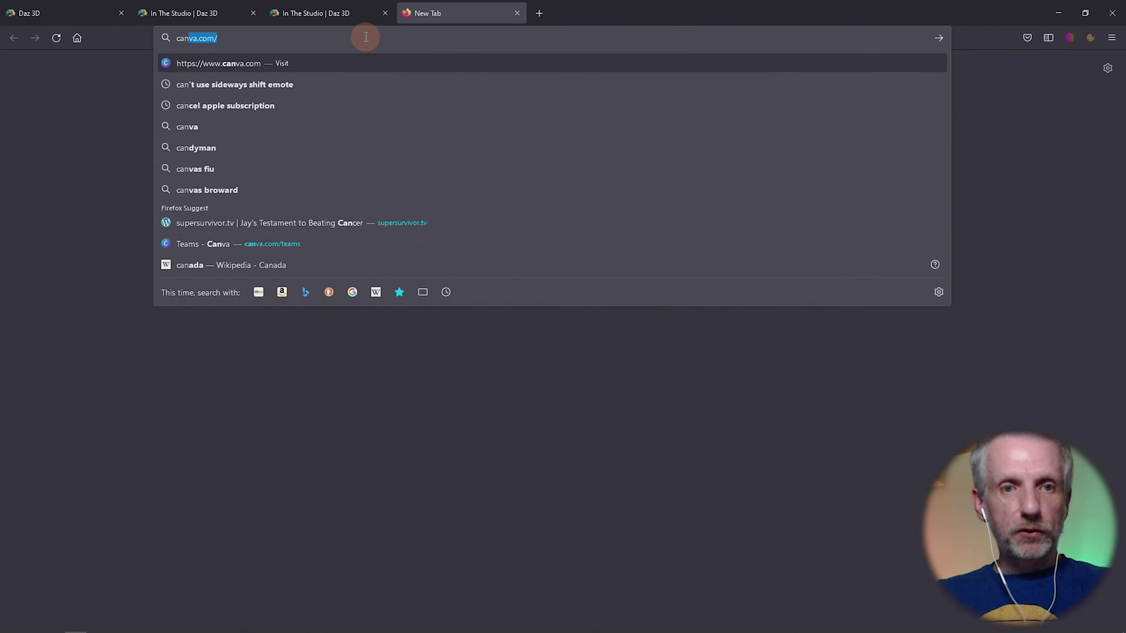
{"action": "key", "text": "Return"}
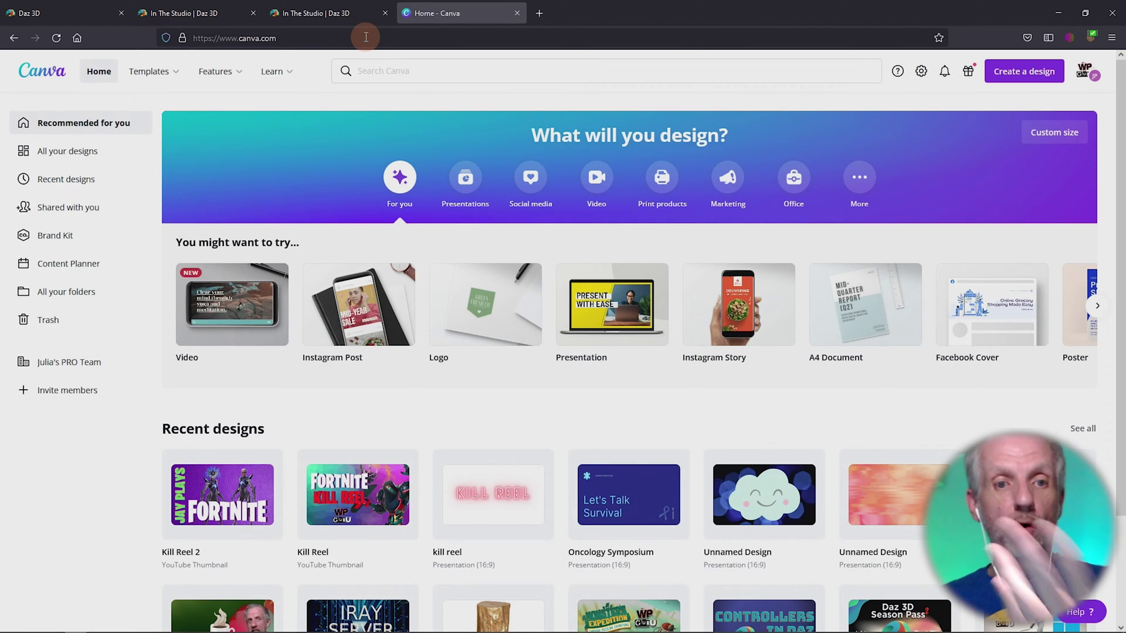
{"action": "left_click", "coordinate": [1032, 73]}
{"action": "left_click", "coordinate": [927, 171]}
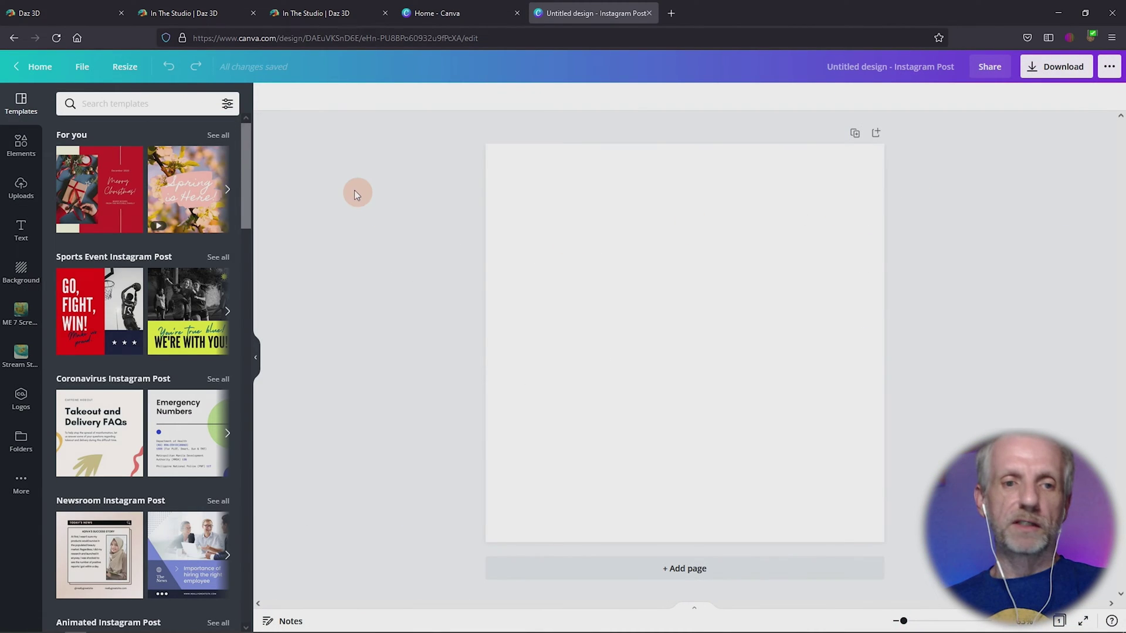
Step: Search the elements for "eyes", insert the teal cartoon eyes with eyebrows and enlarge them to nearly fill the page
{"action": "left_click", "coordinate": [21, 144]}
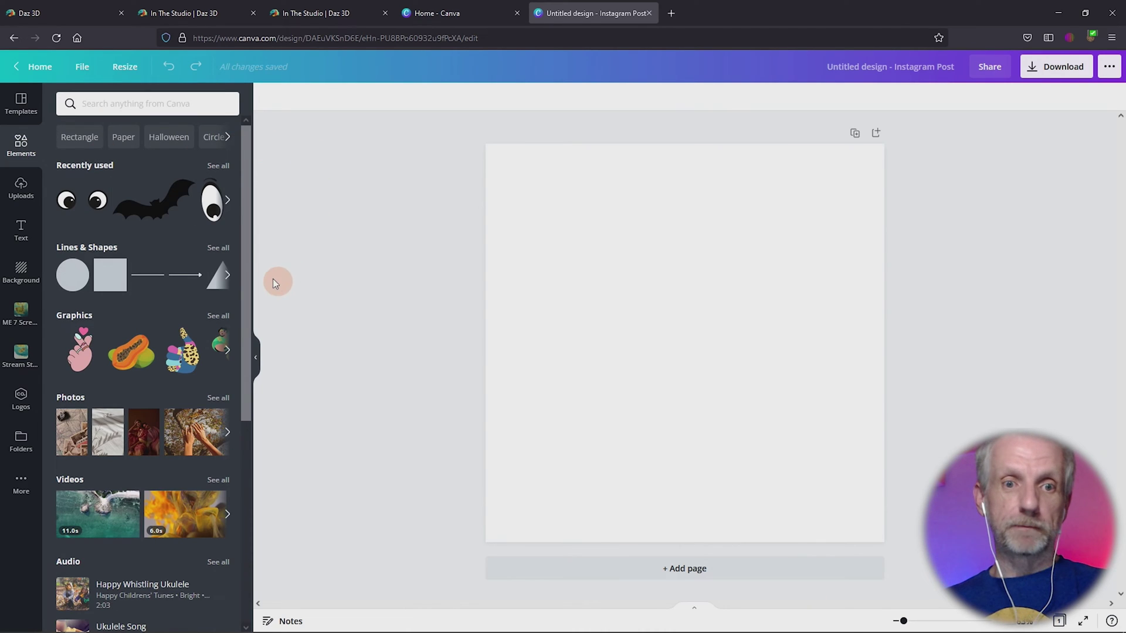
{"action": "left_click", "coordinate": [165, 104]}
{"action": "type", "text": "eyes"}
{"action": "key", "text": "Return"}
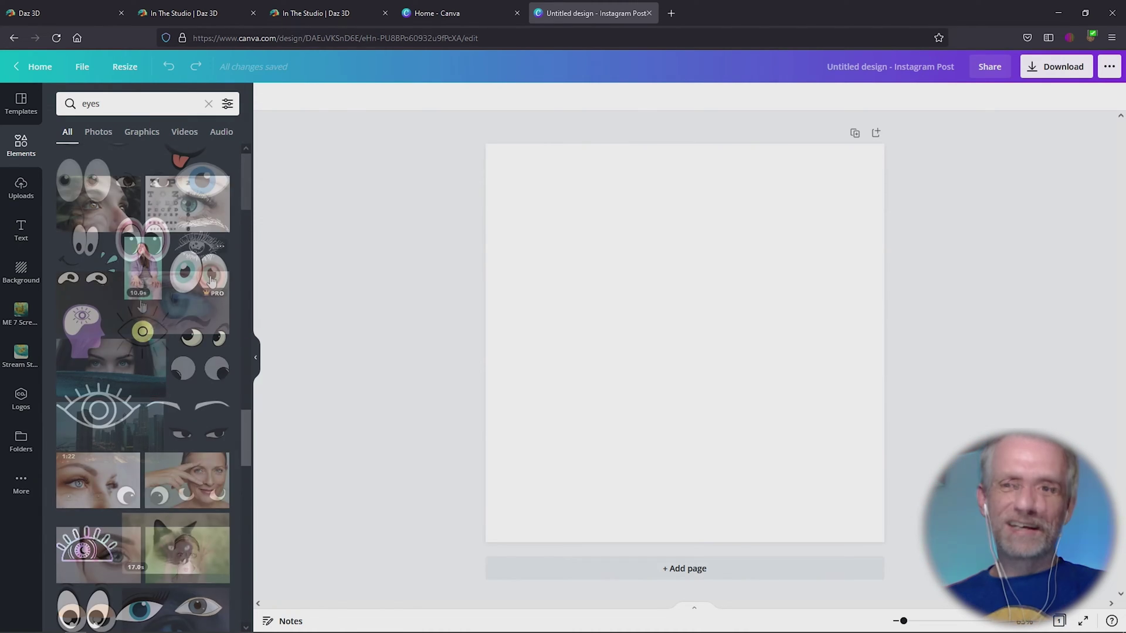
{"action": "left_click", "coordinate": [210, 278]}
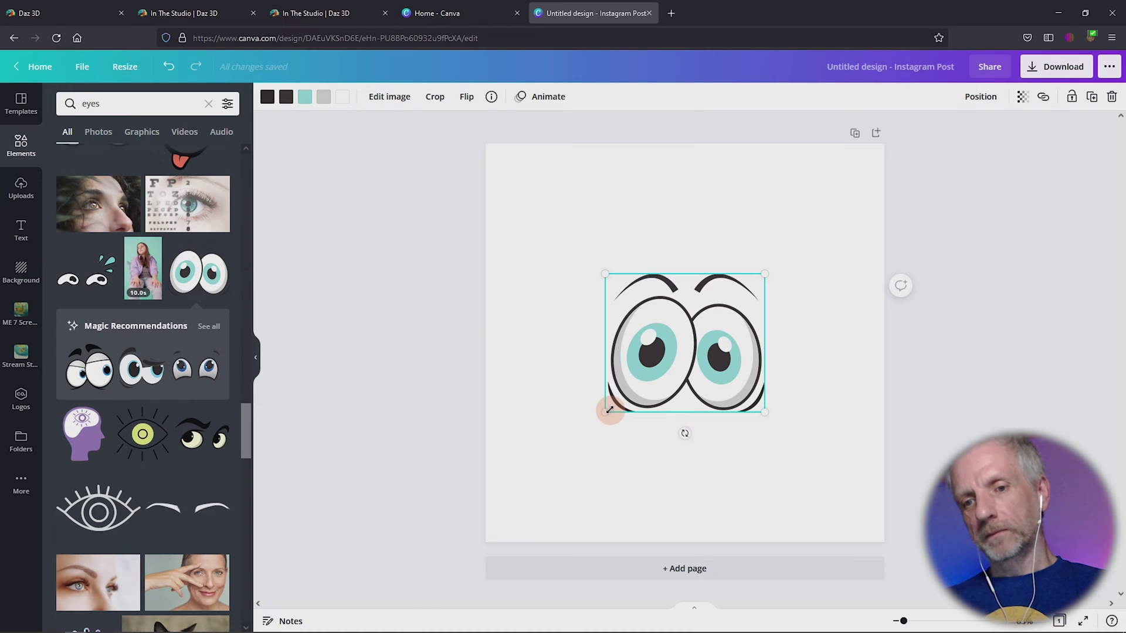
{"action": "left_click_drag", "start_coordinate": [610, 410], "coordinate": [518, 475], "text": "alt"}
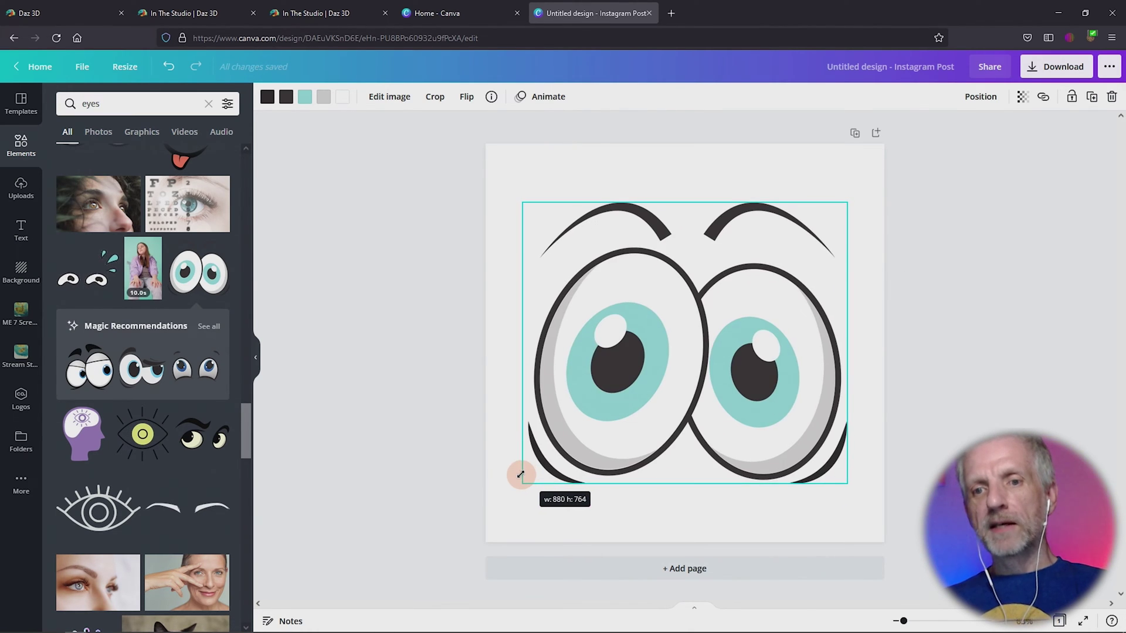
Step: Download the eyes design as a PNG with a transparent background
{"action": "left_click", "coordinate": [1056, 66]}
{"action": "left_click", "coordinate": [936, 215]}
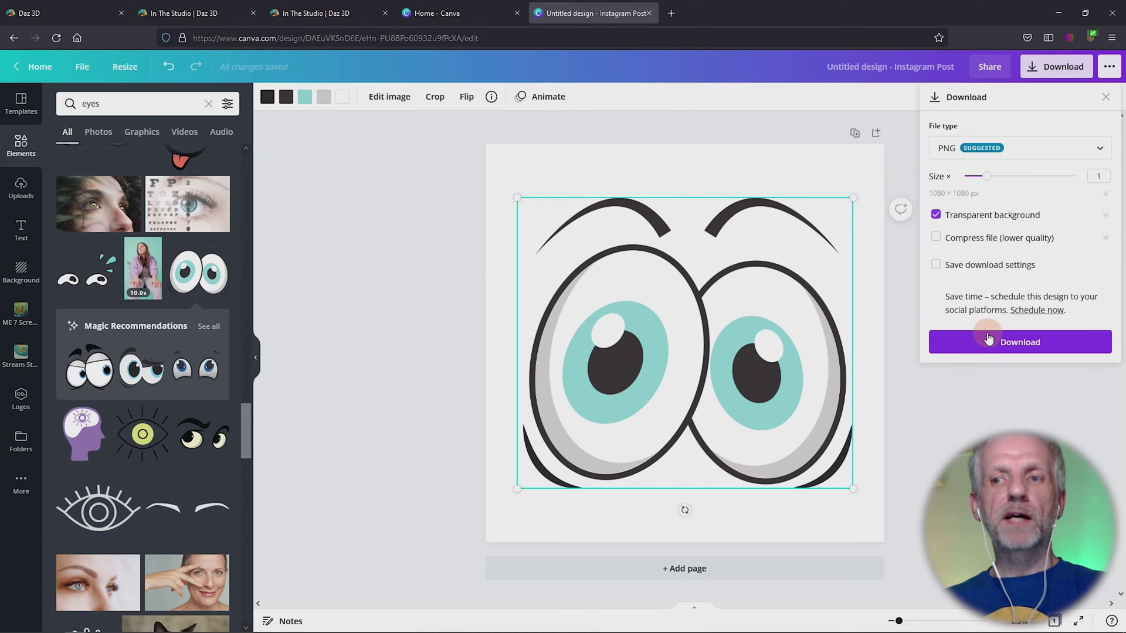
{"action": "left_click", "coordinate": [1021, 344]}
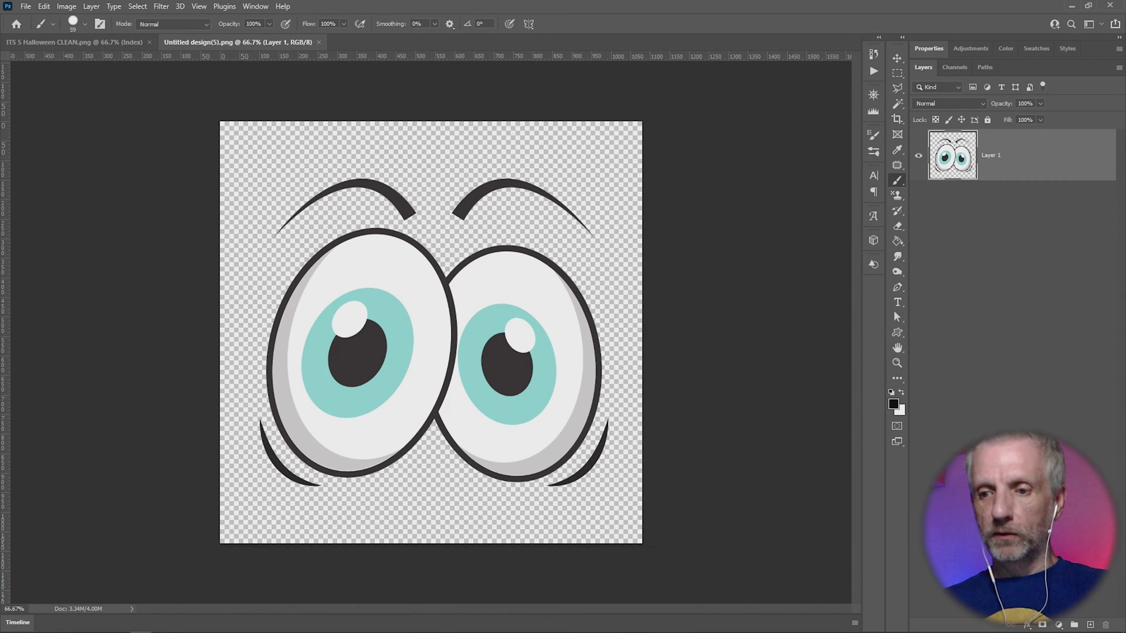
Step: In Photoshop, add a white Solid Color fill layer beneath the eyes layer and group both layers
{"action": "left_click", "coordinate": [1059, 625]}
{"action": "left_click", "coordinate": [1050, 419]}
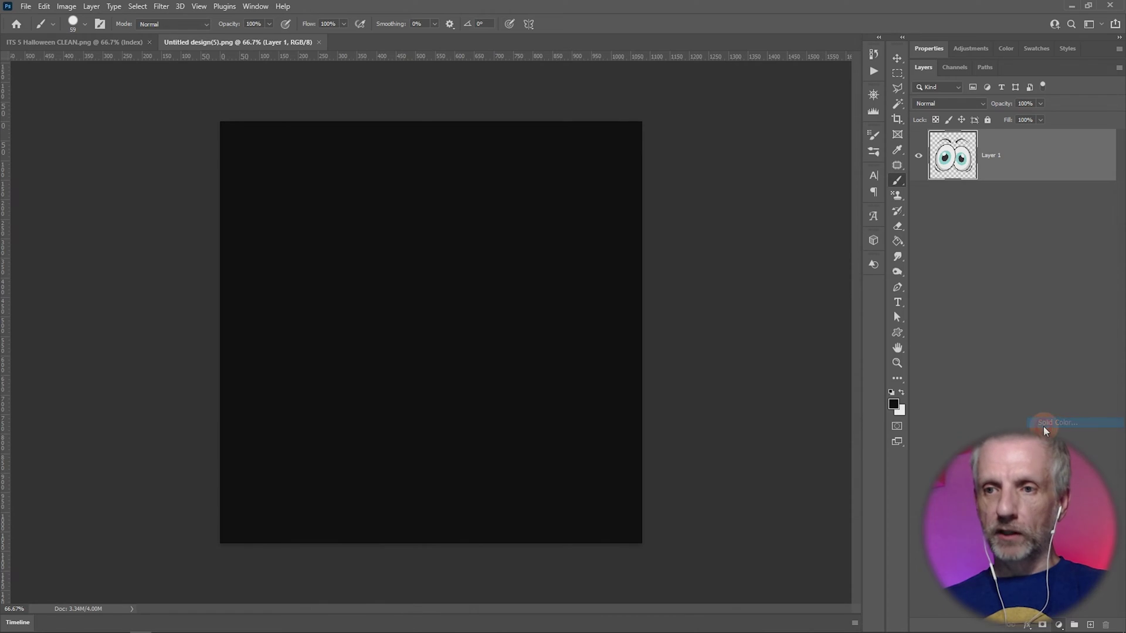
{"action": "left_click_drag", "start_coordinate": [601, 321], "coordinate": [374, 150]}
{"action": "key", "text": "Return"}
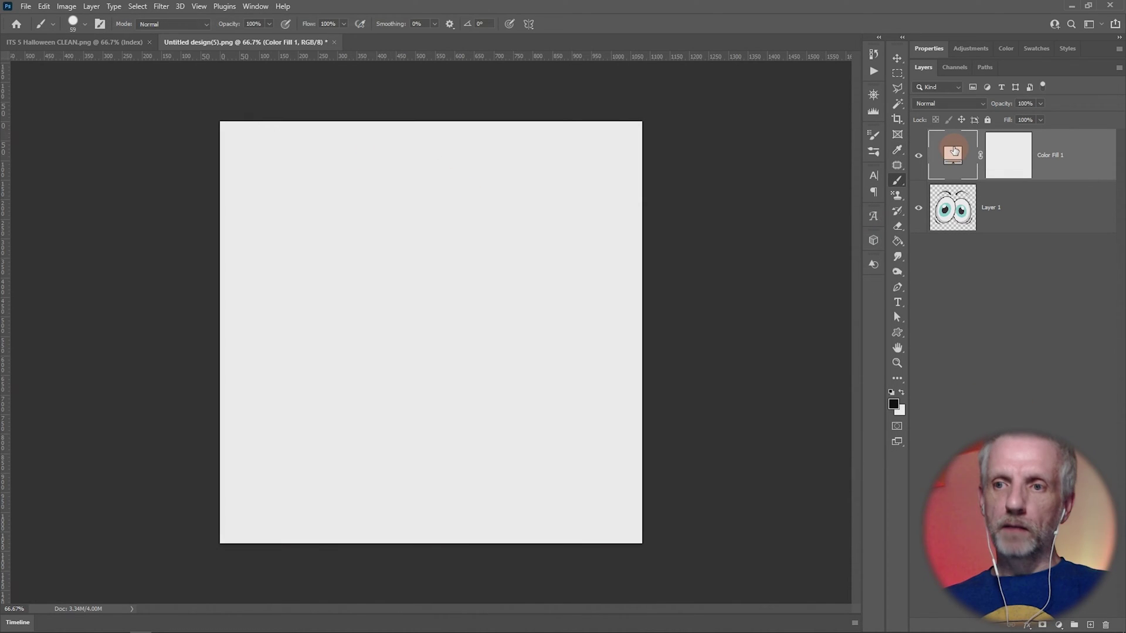
{"action": "left_click_drag", "start_coordinate": [952, 149], "coordinate": [958, 215]}
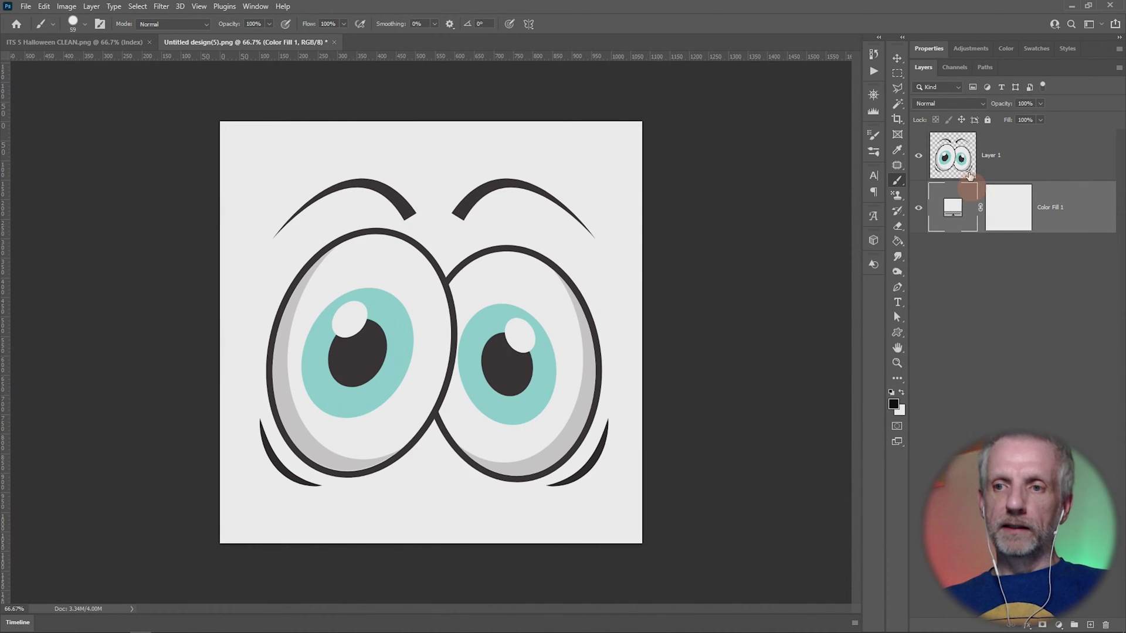
{"action": "left_click", "coordinate": [960, 152], "text": "shift"}
{"action": "left_click_drag", "start_coordinate": [961, 152], "coordinate": [1072, 625]}
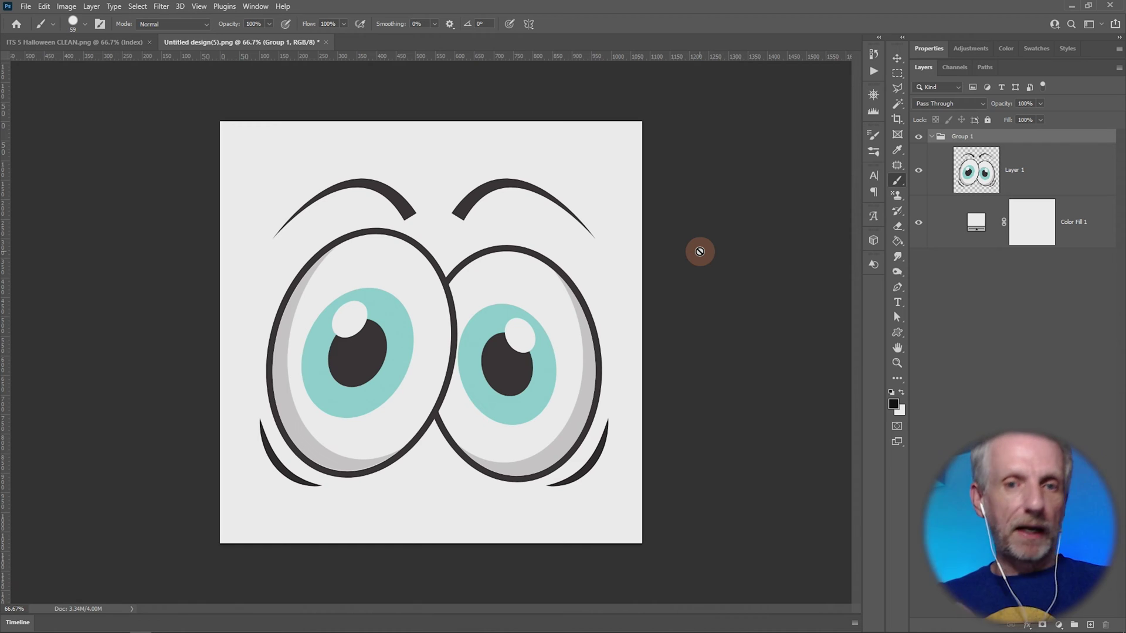
Step: Start saving the image under a new name and create a Textures folder inside Desktop > Halloween
{"action": "key", "text": "ctrl+shift+s"}
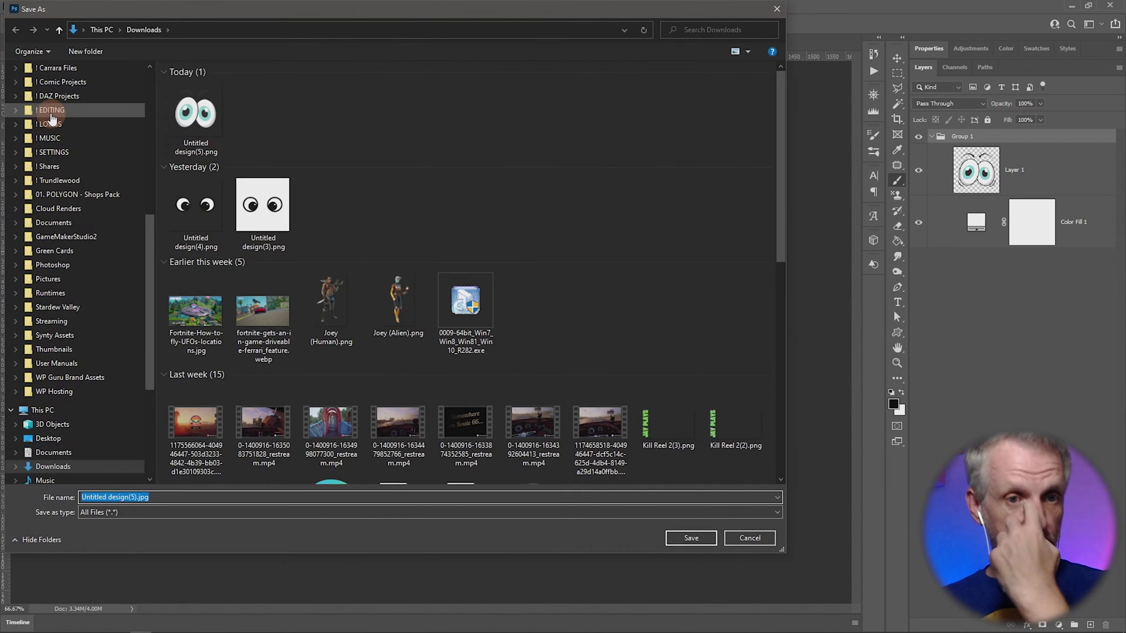
{"action": "scroll", "coordinate": [51, 119], "scroll_direction": "up", "scroll_amount": 5}
{"action": "scroll", "coordinate": [52, 119], "scroll_direction": "up", "scroll_amount": 4}
{"action": "left_click", "coordinate": [50, 107]}
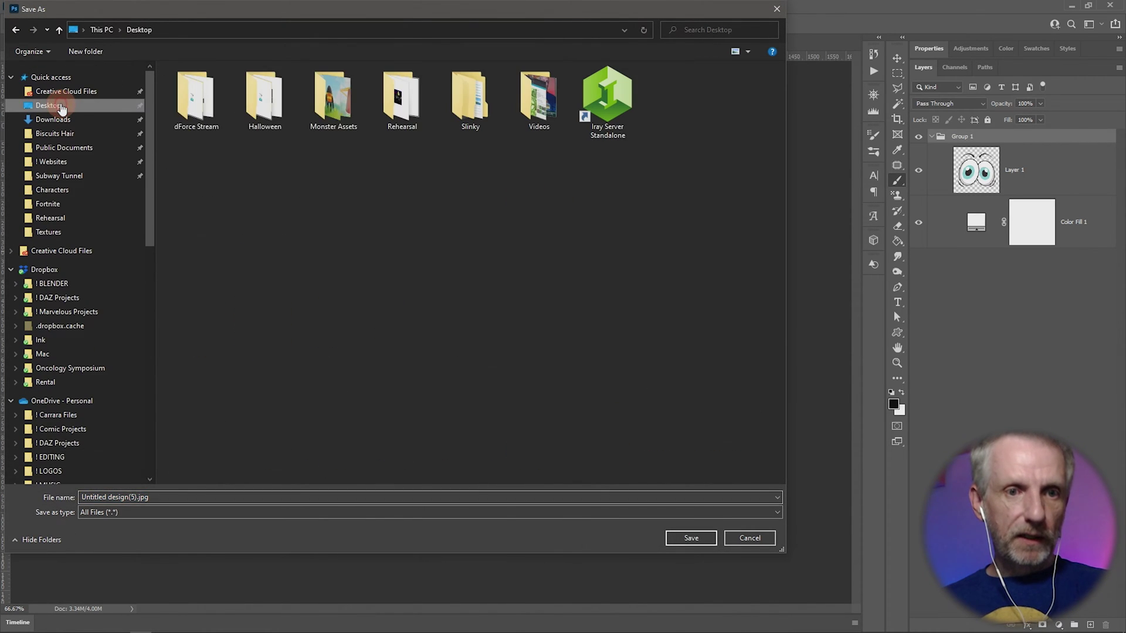
{"action": "double_click", "coordinate": [274, 101]}
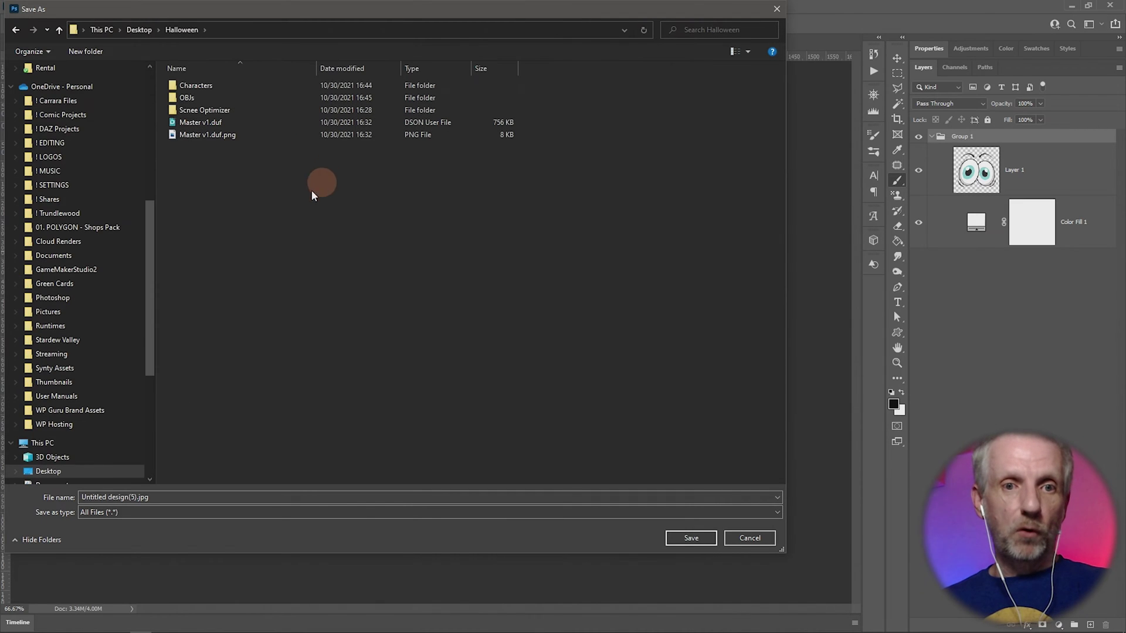
{"action": "right_click", "coordinate": [255, 189]}
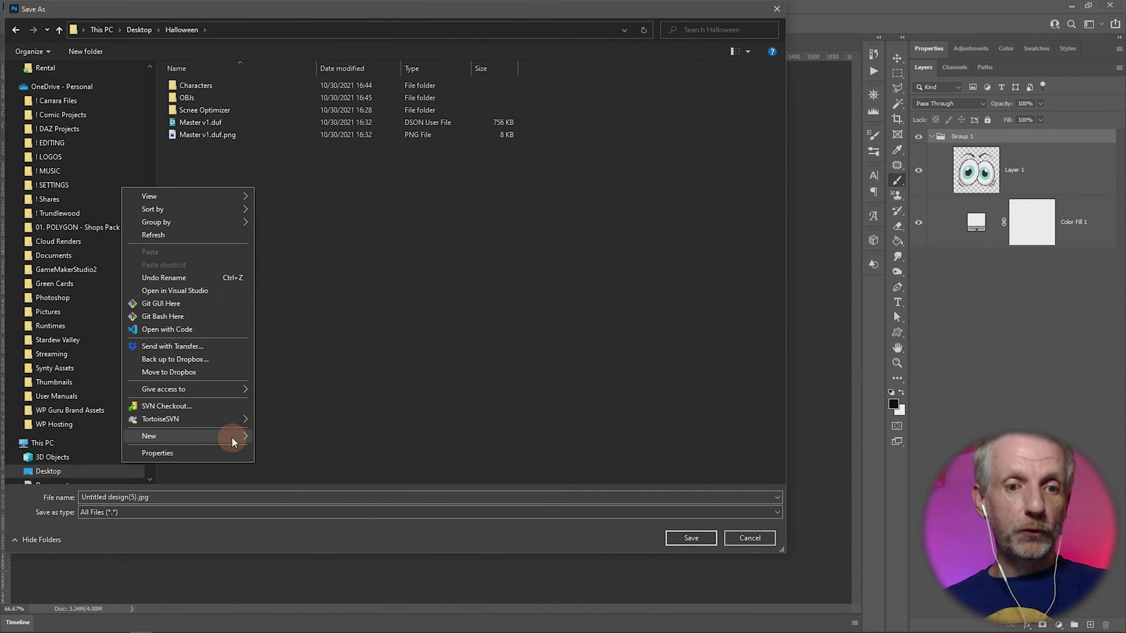
{"action": "mouse_move", "coordinate": [234, 436]}
{"action": "left_click", "coordinate": [288, 440]}
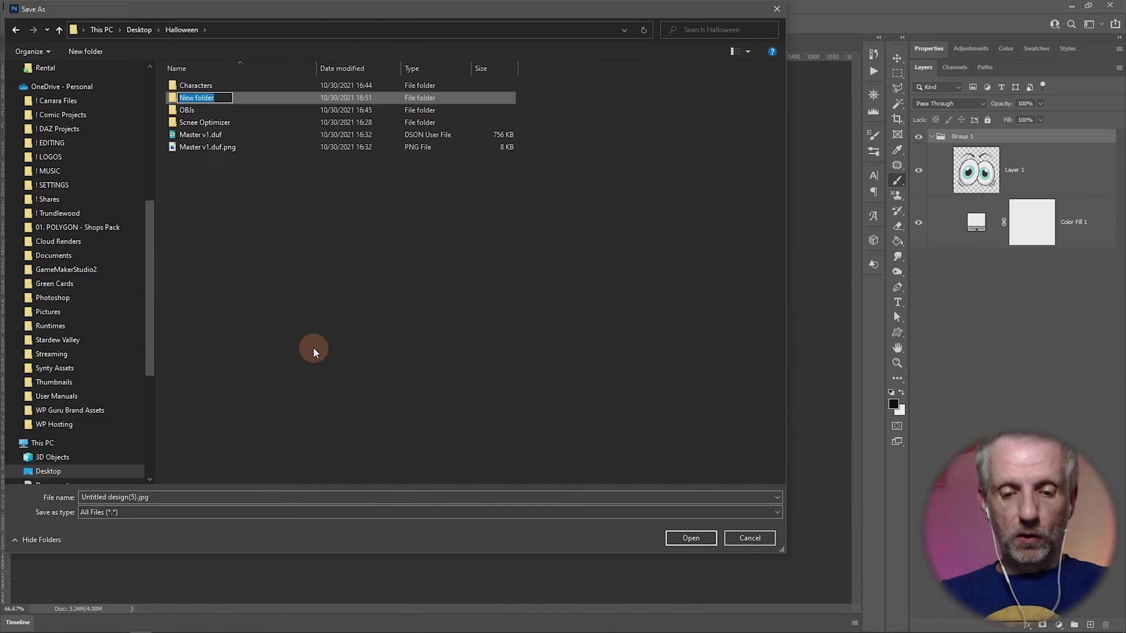
{"action": "type", "text": "Textures"}
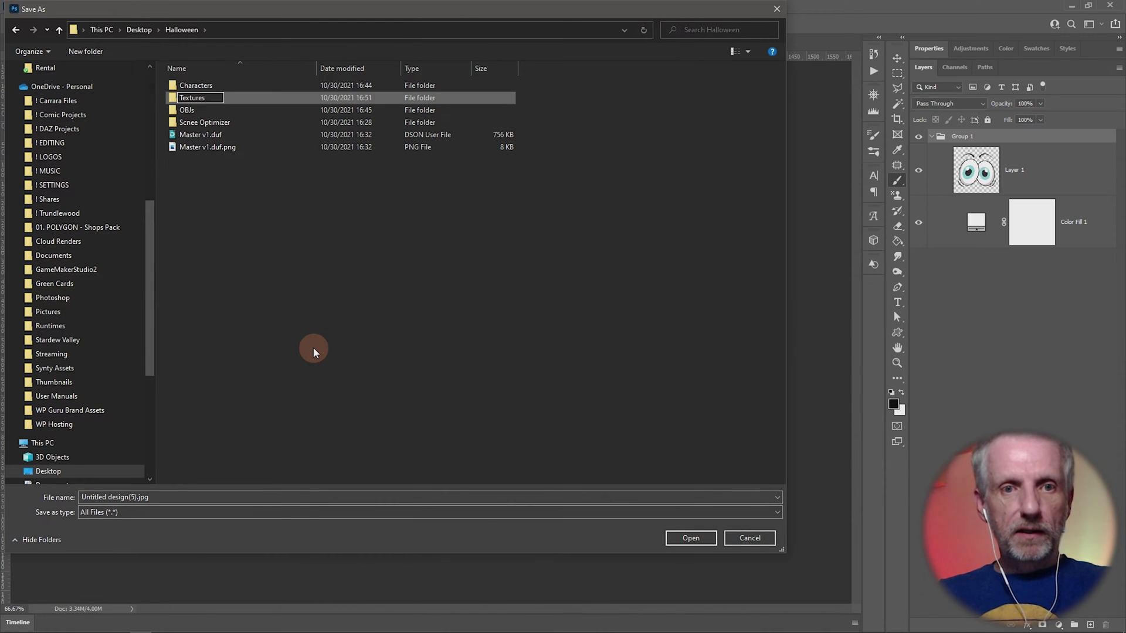
{"action": "key", "text": "Return"}
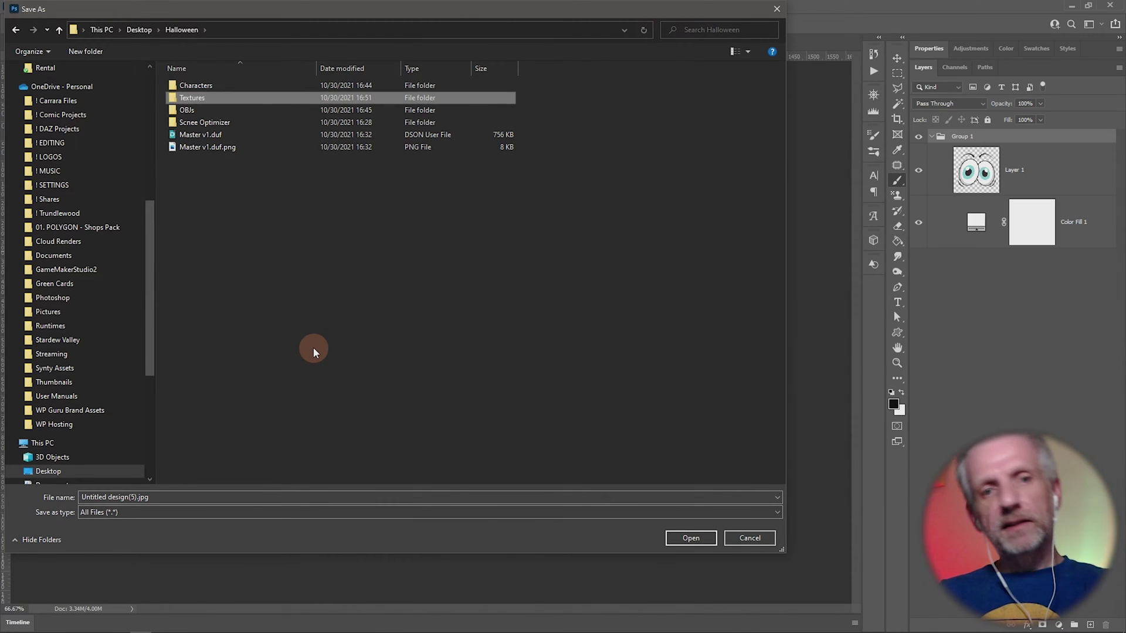
Step: Save the image as Eyes Base in the new Textures folder
{"action": "double_click", "coordinate": [221, 103]}
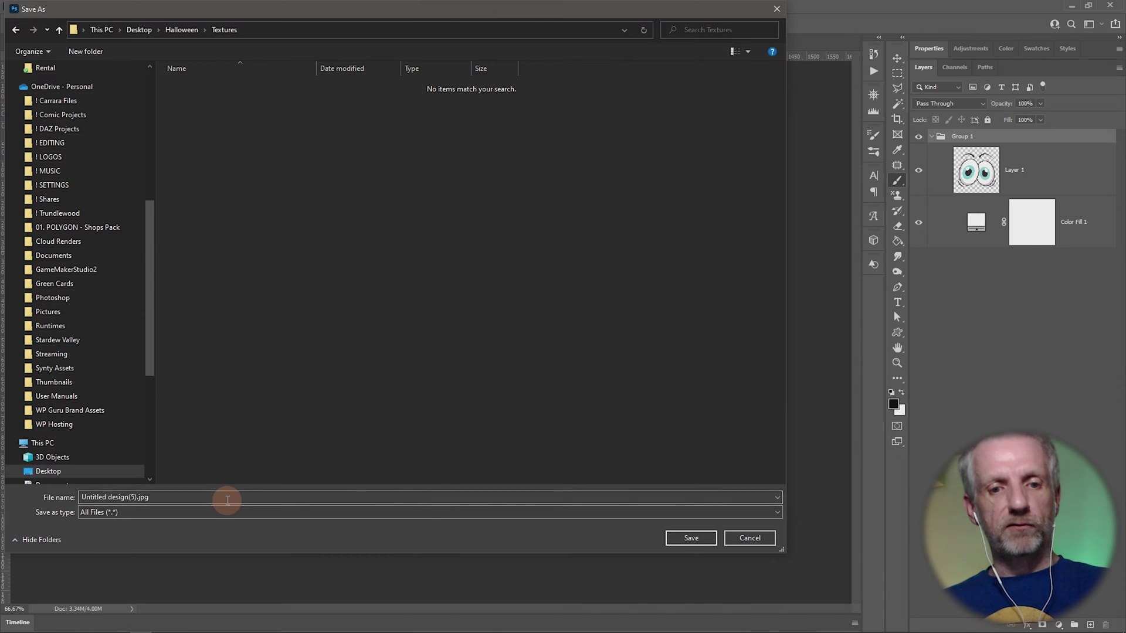
{"action": "left_click", "coordinate": [228, 500]}
{"action": "type", "text": "Eyes Bas"}
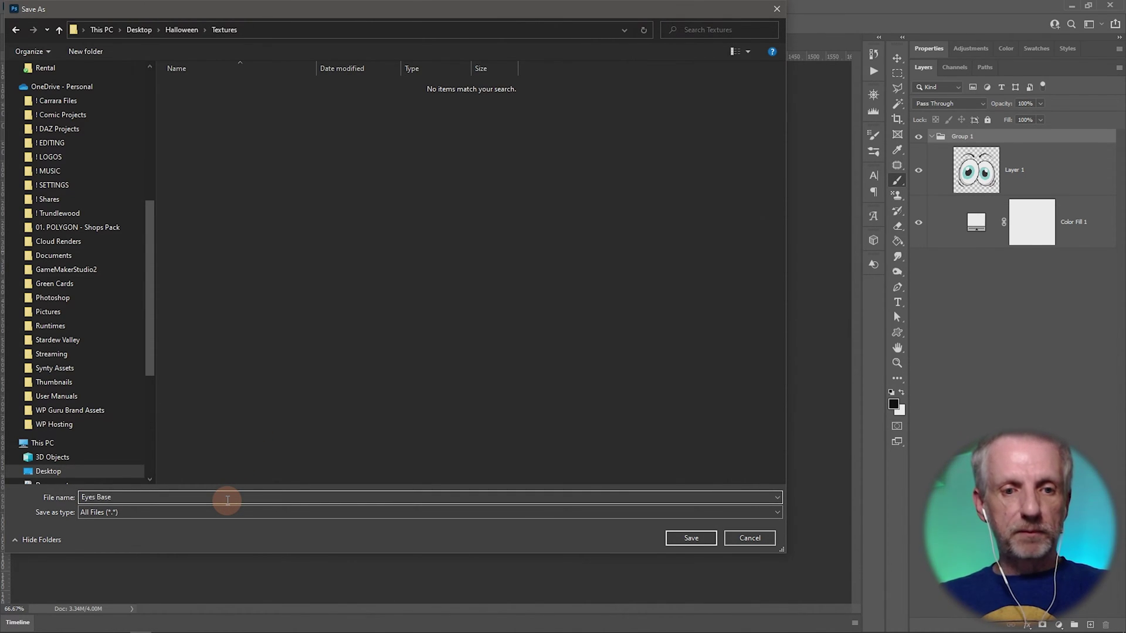
{"action": "type", "text": "e"}
{"action": "key", "text": "Return"}
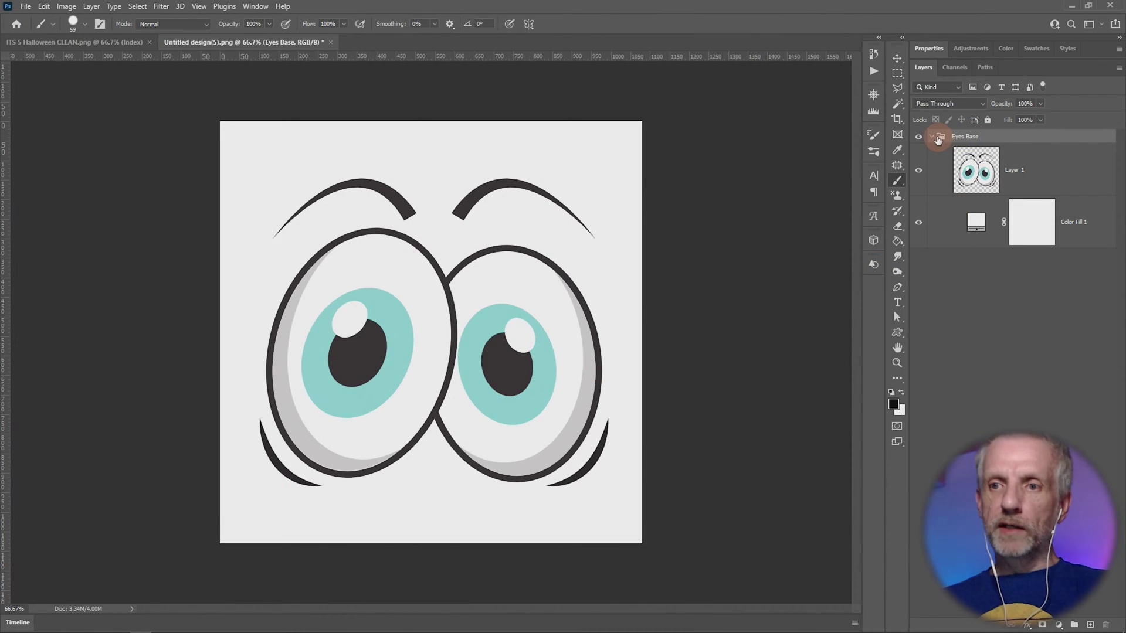
Step: Duplicate the Eyes Base group below itself and hide the original group
{"action": "left_click", "coordinate": [932, 137]}
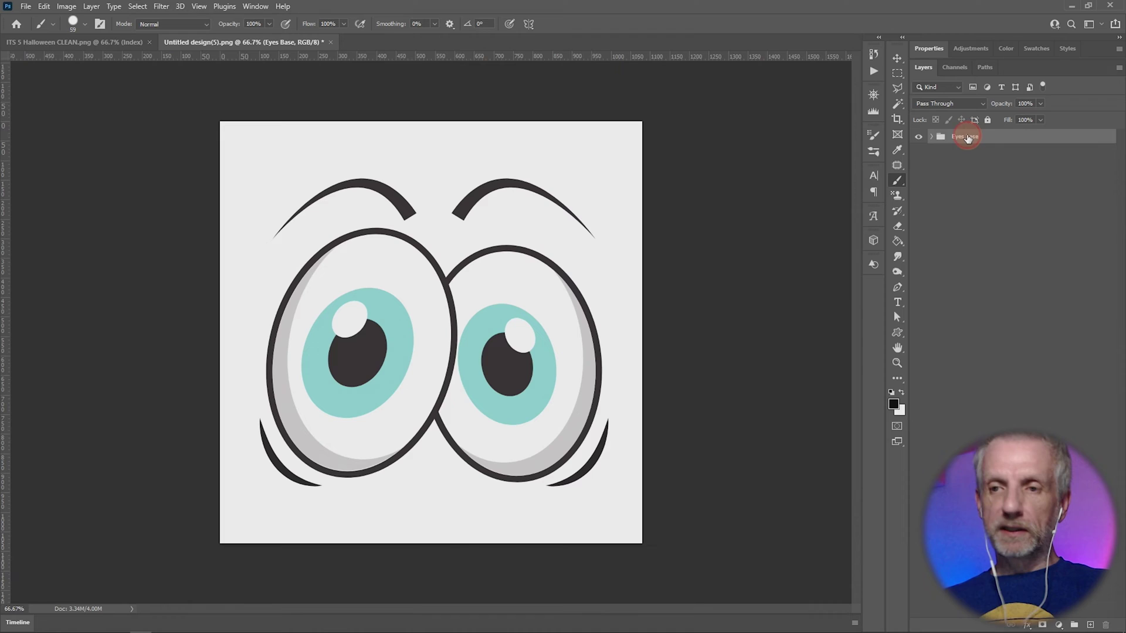
{"action": "left_click_drag", "start_coordinate": [967, 137], "coordinate": [970, 153], "text": "alt"}
{"action": "left_click", "coordinate": [919, 138]}
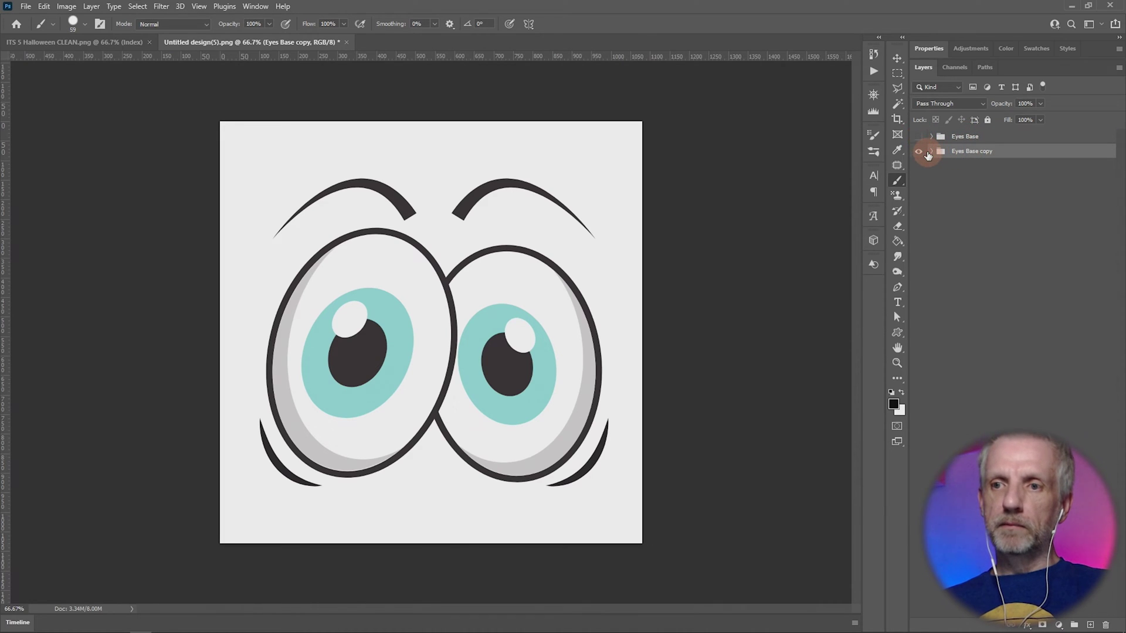
Step: In the Eyes Base copy group, change the solid fill to black and apply a white Color Overlay to the eyes layer
{"action": "left_click", "coordinate": [932, 152]}
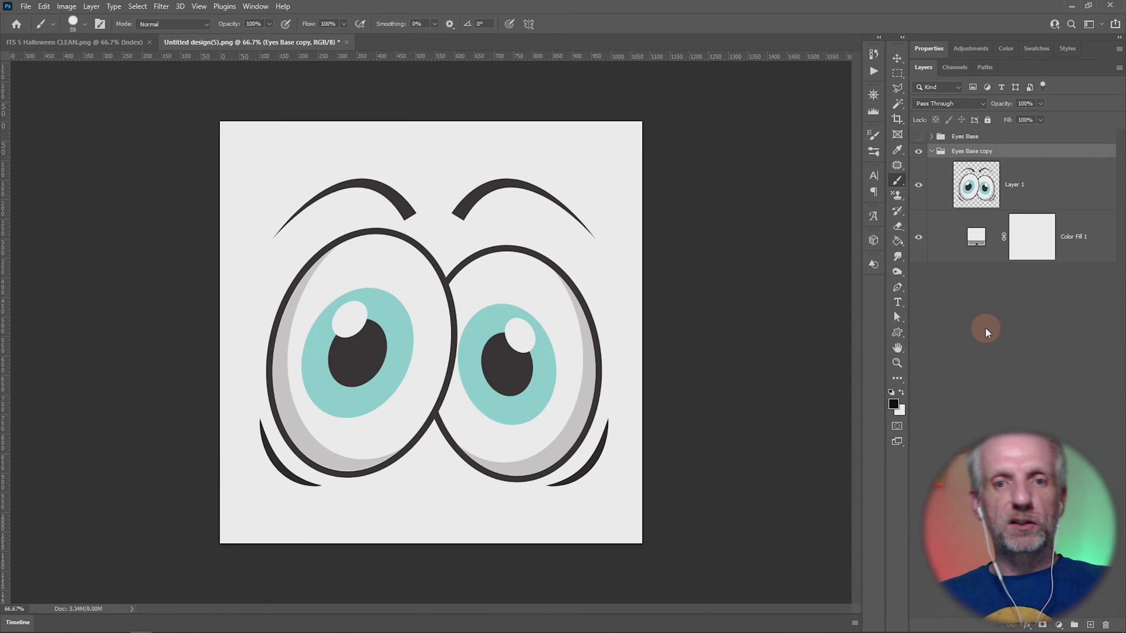
{"action": "double_click", "coordinate": [974, 238]}
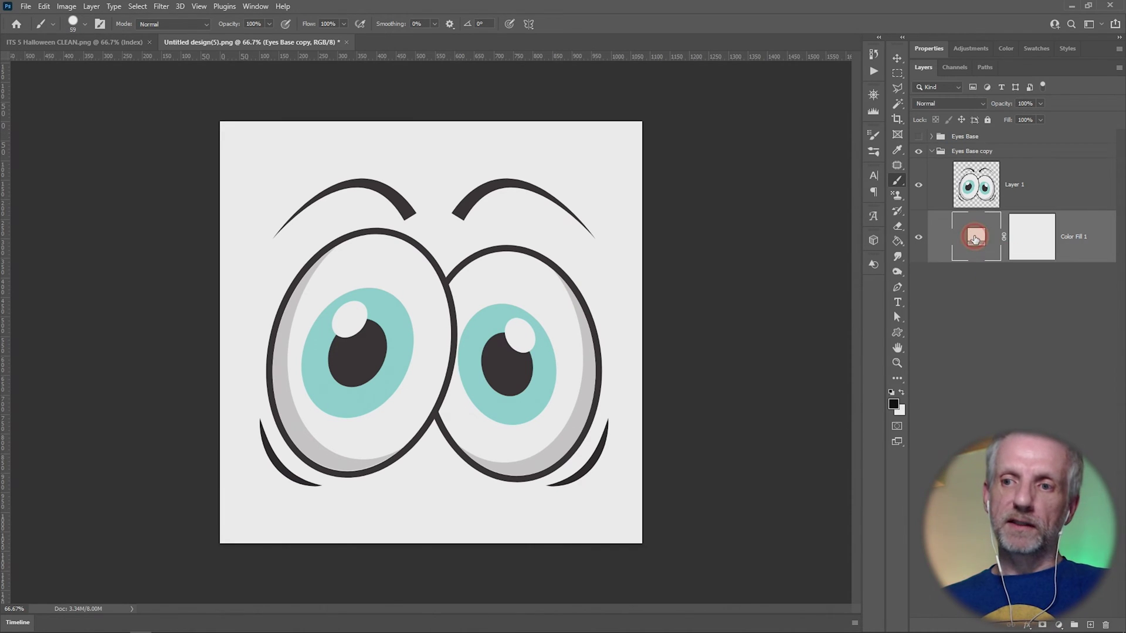
{"action": "left_click", "coordinate": [472, 445]}
{"action": "left_click_drag", "start_coordinate": [408, 485], "coordinate": [305, 539]}
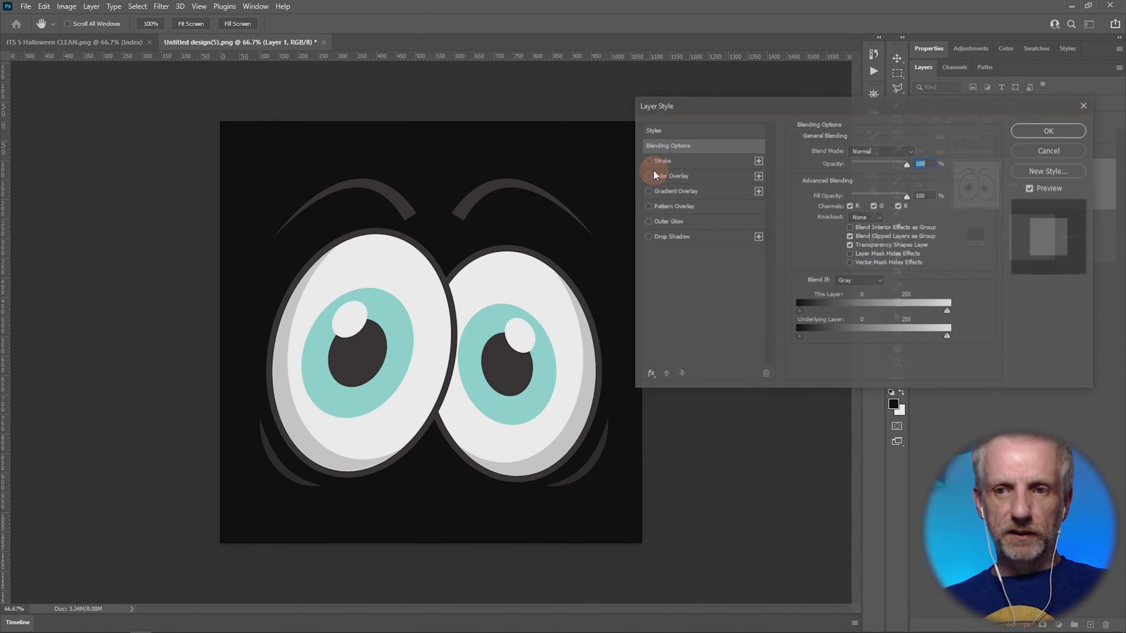
{"action": "left_click", "coordinate": [683, 175]}
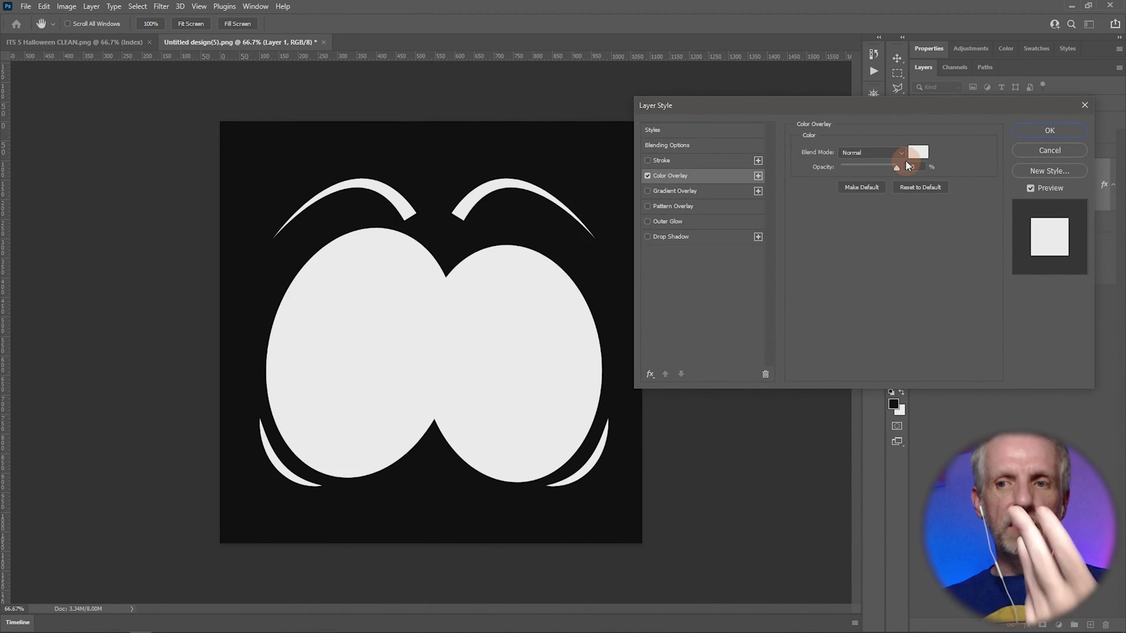
{"action": "left_click", "coordinate": [1041, 131]}
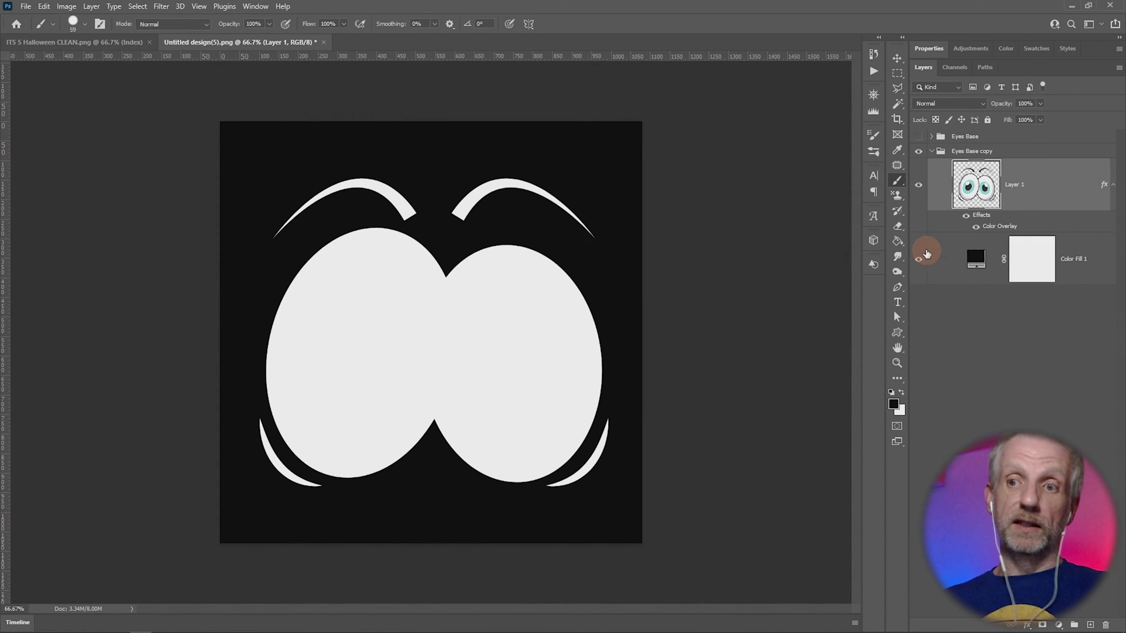
Step: Compare the original Eyes Base artwork with the black-and-white copy by switching group visibility back and forth
{"action": "left_click", "coordinate": [918, 152]}
{"action": "left_click", "coordinate": [919, 137]}
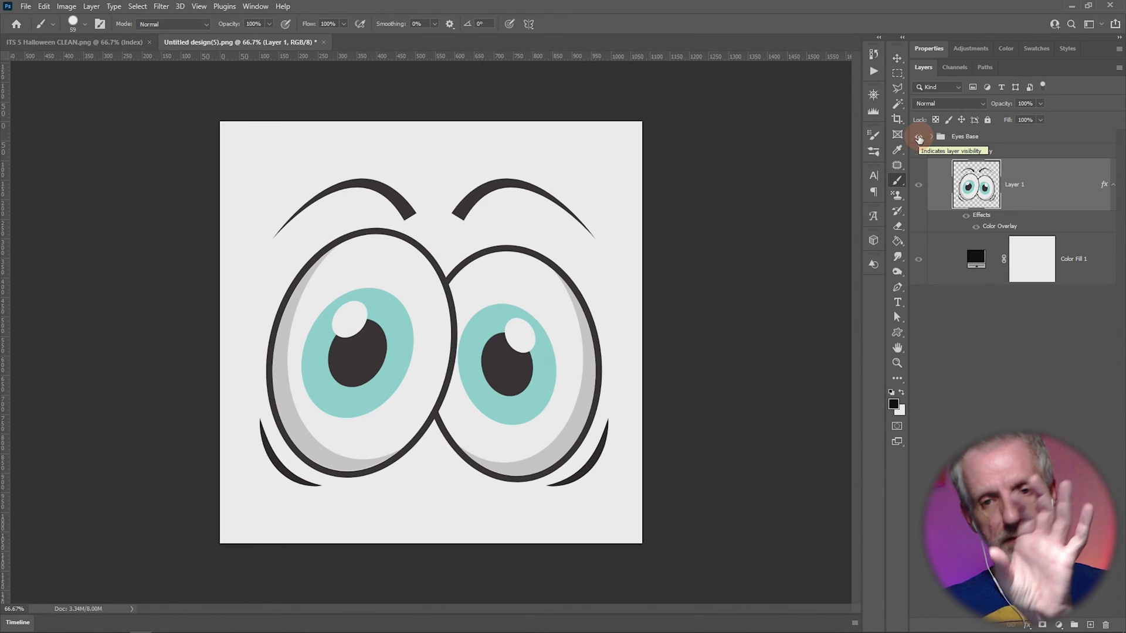
{"action": "left_click", "coordinate": [919, 152]}
{"action": "left_click", "coordinate": [919, 136]}
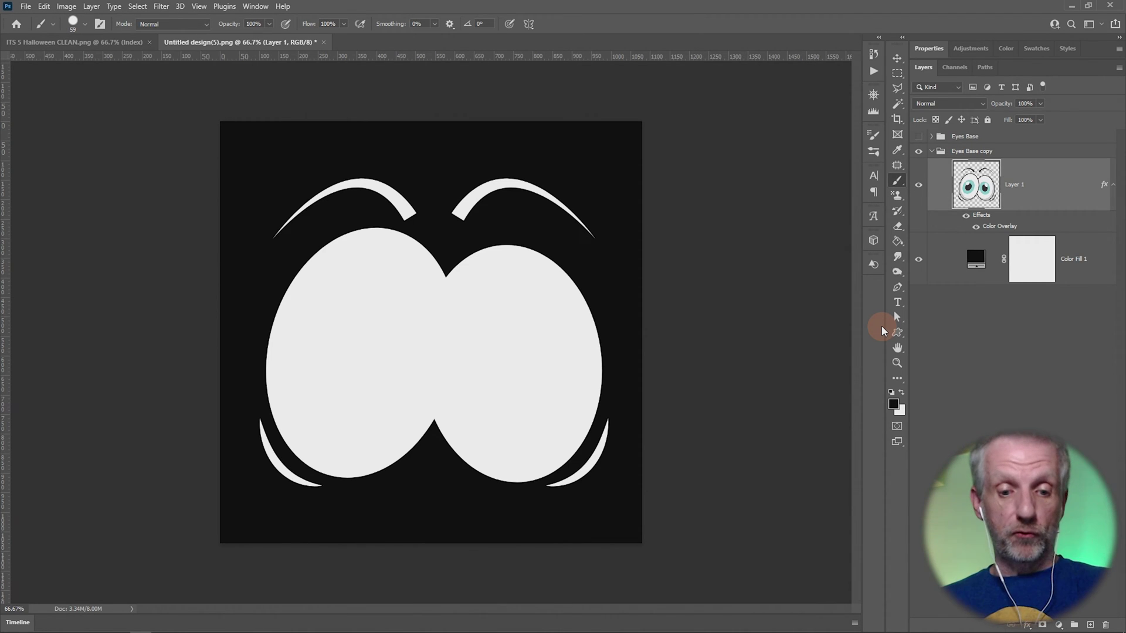
Step: Save the black-and-white image as Eyes Trans.jpg in the Textures folder and rename the copied group Eyes Trans
{"action": "key", "text": "ctrl+shift+s"}
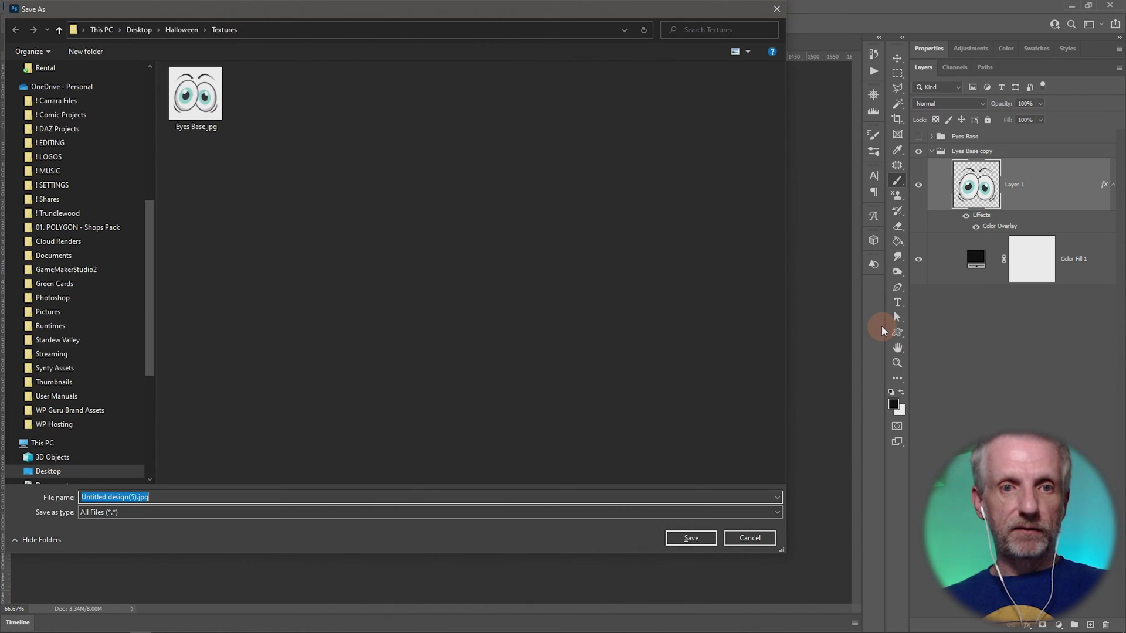
{"action": "type", "text": "Eyes Trans"}
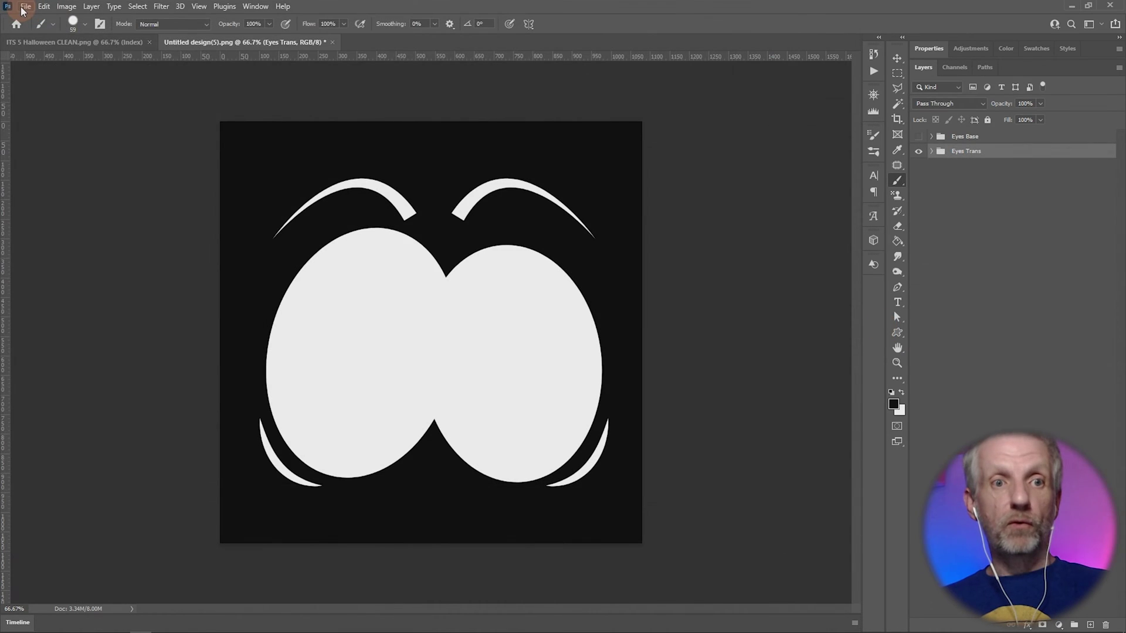
Step: Save the layered document as Eyes.psd in the Desktop > Halloween > Textures folder
{"action": "left_click", "coordinate": [26, 5]}
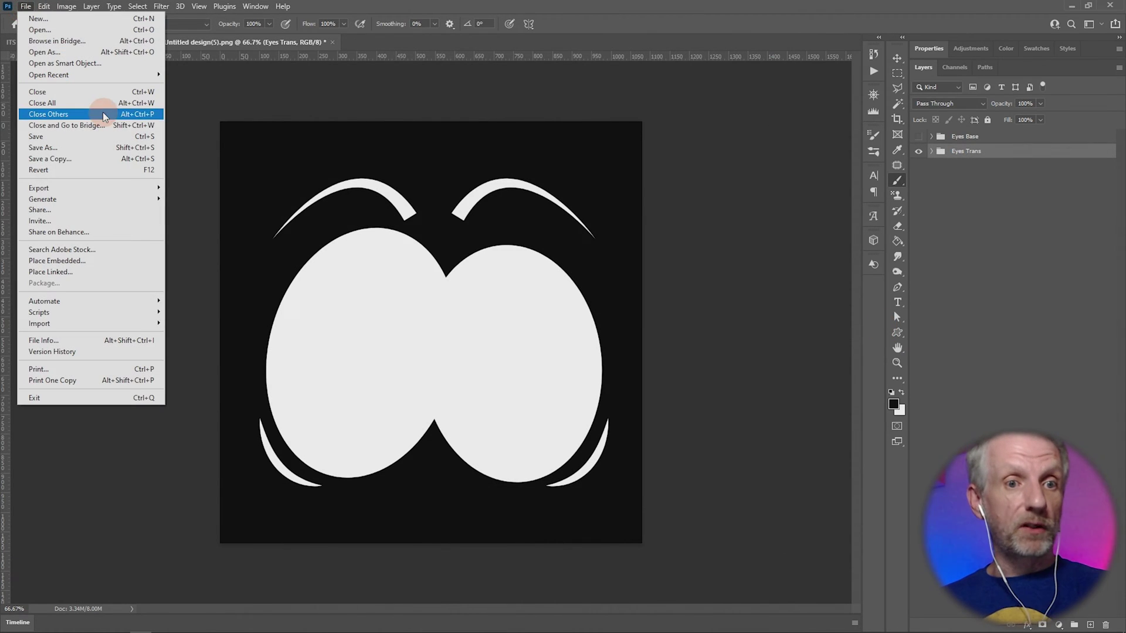
{"action": "left_click", "coordinate": [107, 149]}
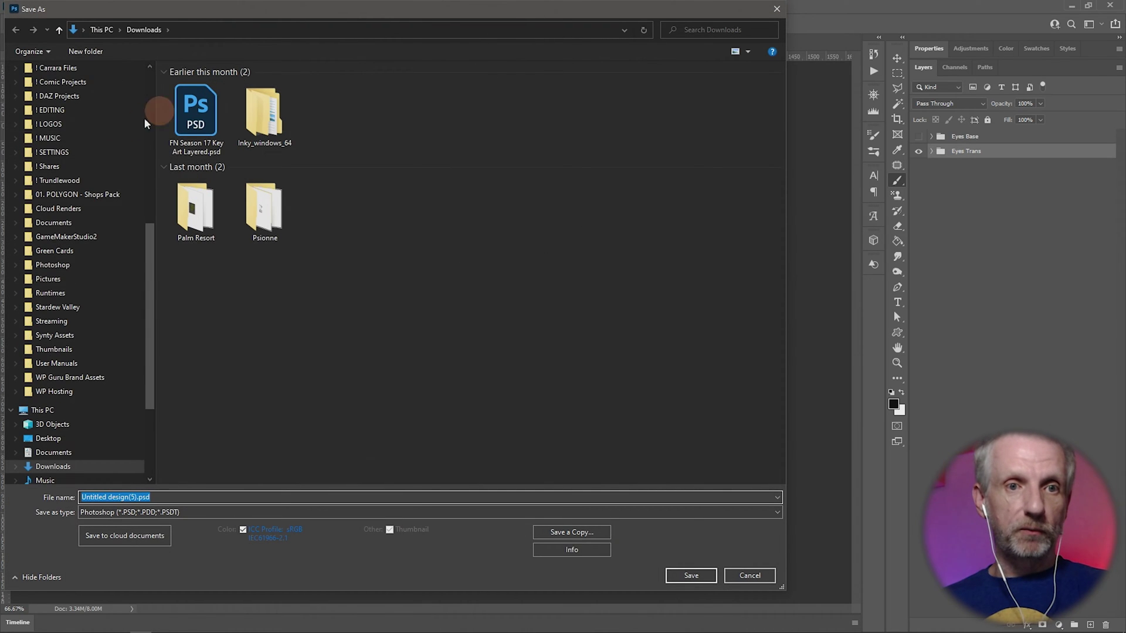
{"action": "scroll", "coordinate": [92, 130], "scroll_direction": "up", "scroll_amount": 5}
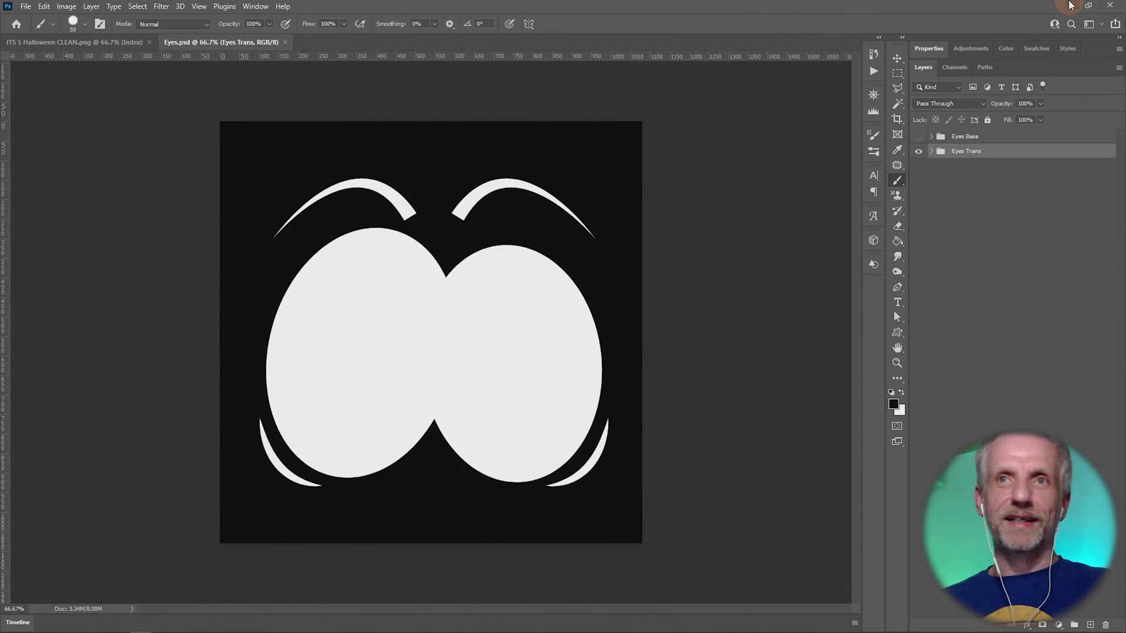
Step: Switch to DAZ Studio and create a new Iray Decal Node parented to the selected Ghost
{"action": "left_click", "coordinate": [1070, 5]}
{"action": "key", "text": "alt+Tab"}
{"action": "key", "text": "alt+Tab"}
{"action": "key", "text": "alt+Tab"}
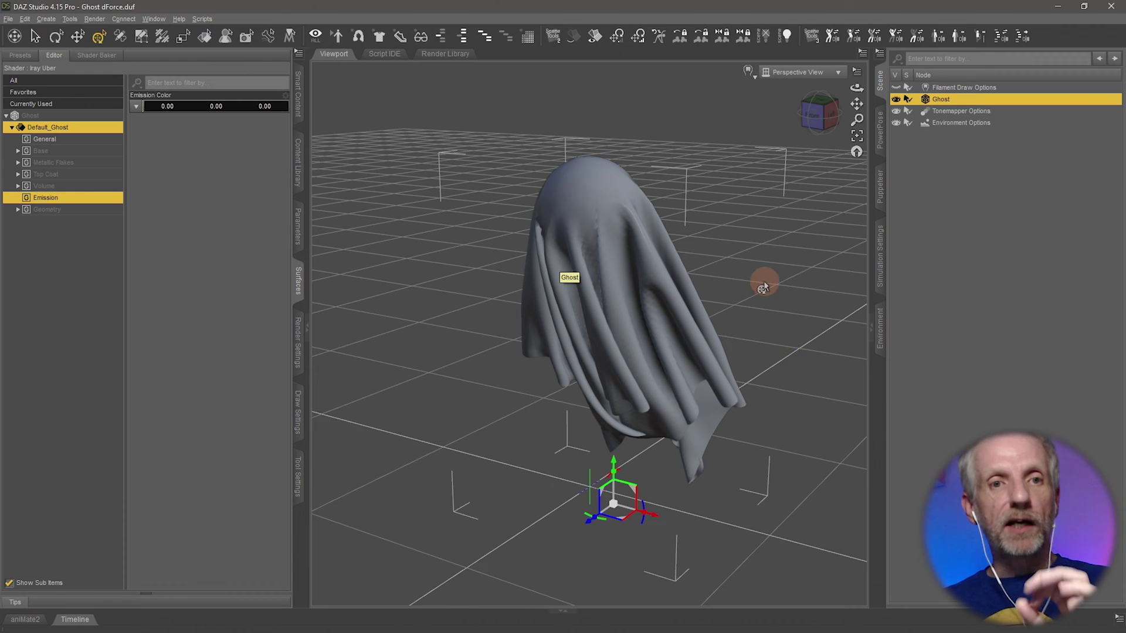
{"action": "left_click", "coordinate": [46, 19]}
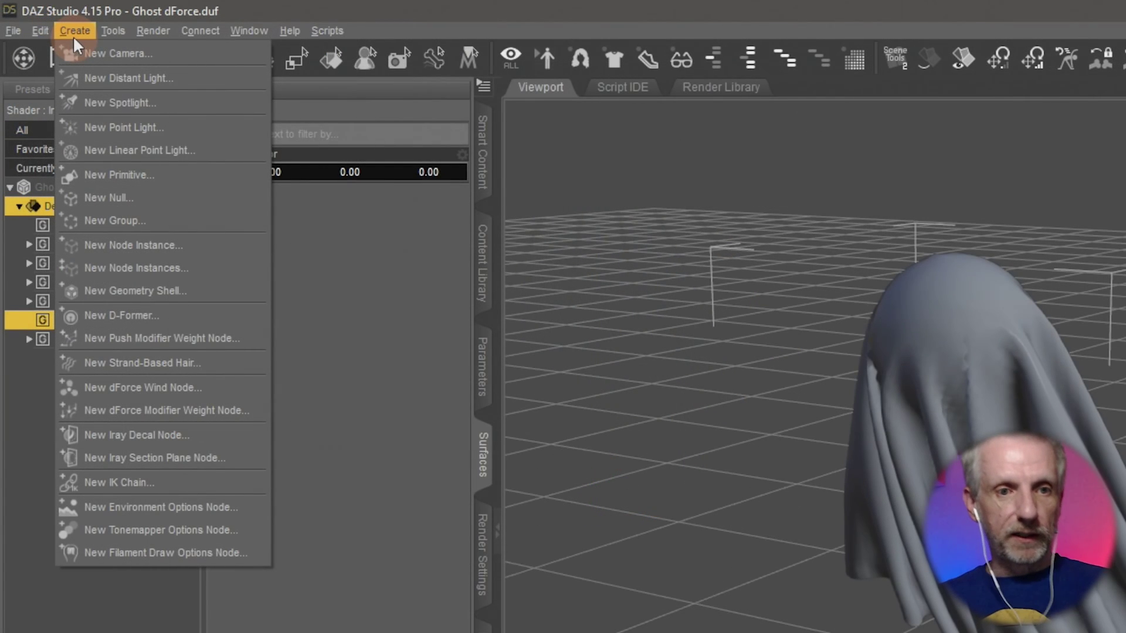
{"action": "left_click", "coordinate": [122, 271]}
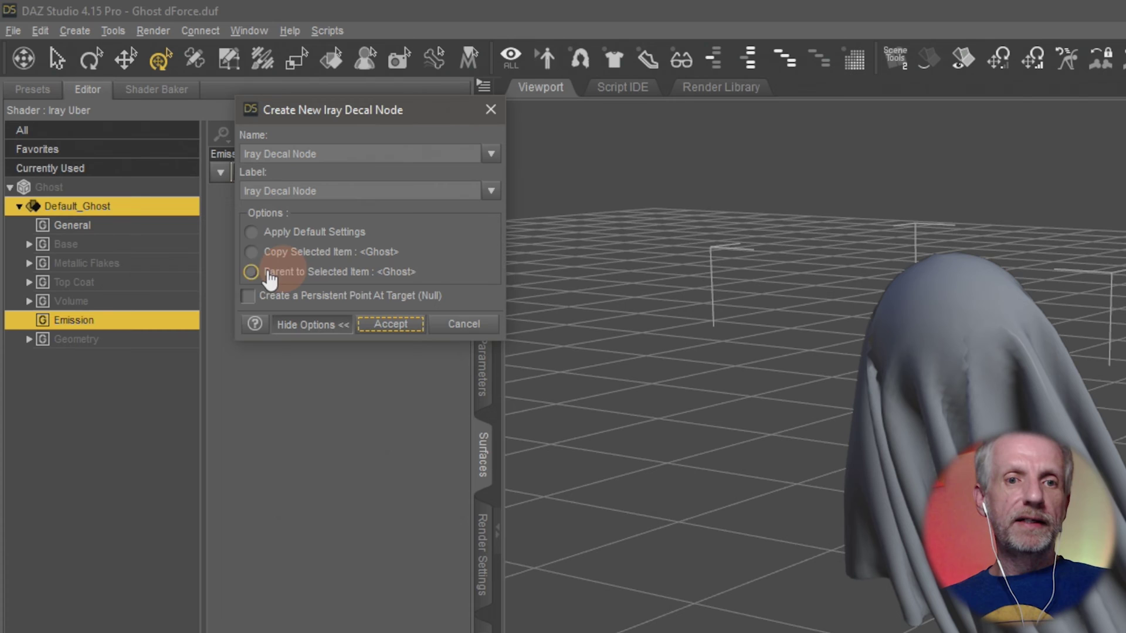
{"action": "left_click", "coordinate": [369, 278]}
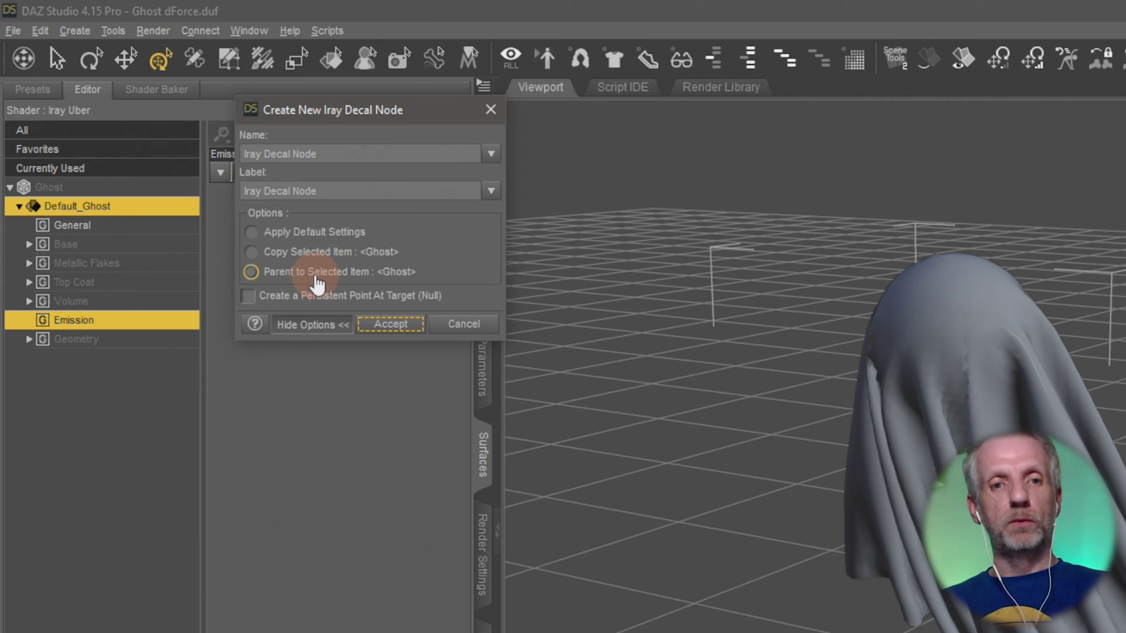
{"action": "left_click", "coordinate": [393, 326]}
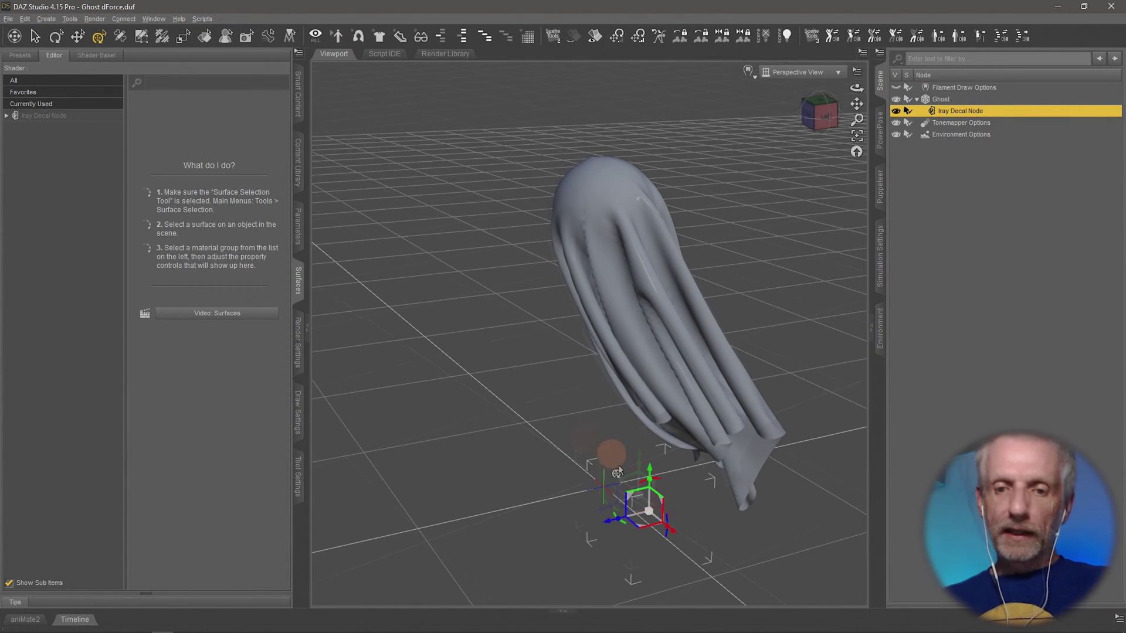
Step: Move the Iray Decal Node forward and up so it sits in front of the ghost's head
{"action": "middle_click_drag", "start_coordinate": [599, 464], "coordinate": [601, 462]}
{"action": "left_click_drag", "start_coordinate": [601, 463], "coordinate": [603, 467], "text": "alt"}
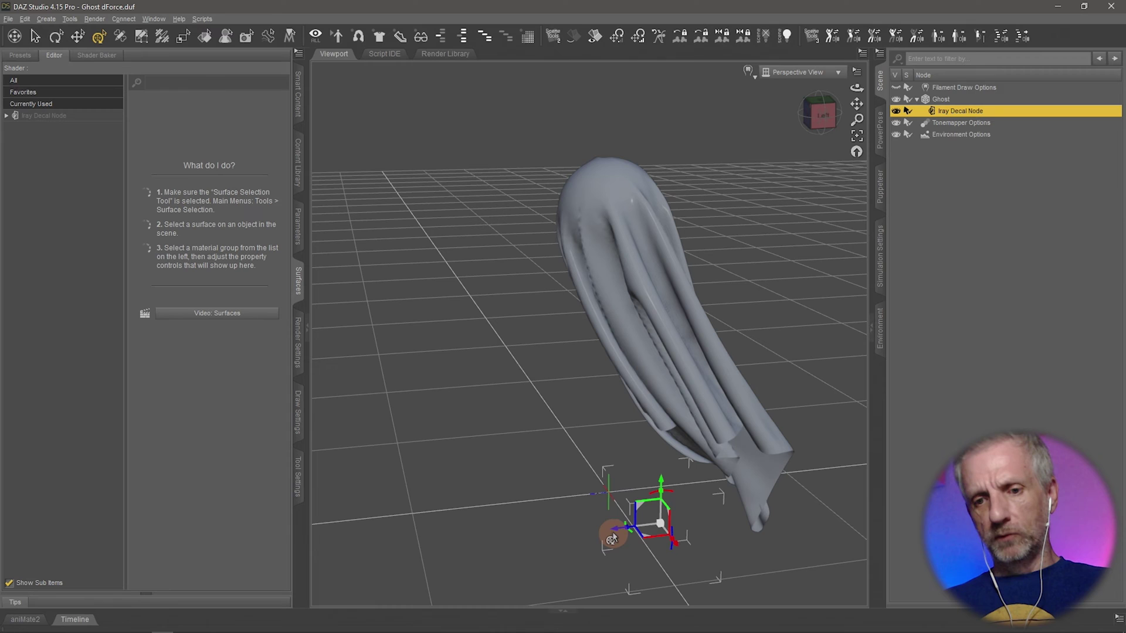
{"action": "left_click_drag", "start_coordinate": [628, 540], "coordinate": [457, 469], "text": "alt"}
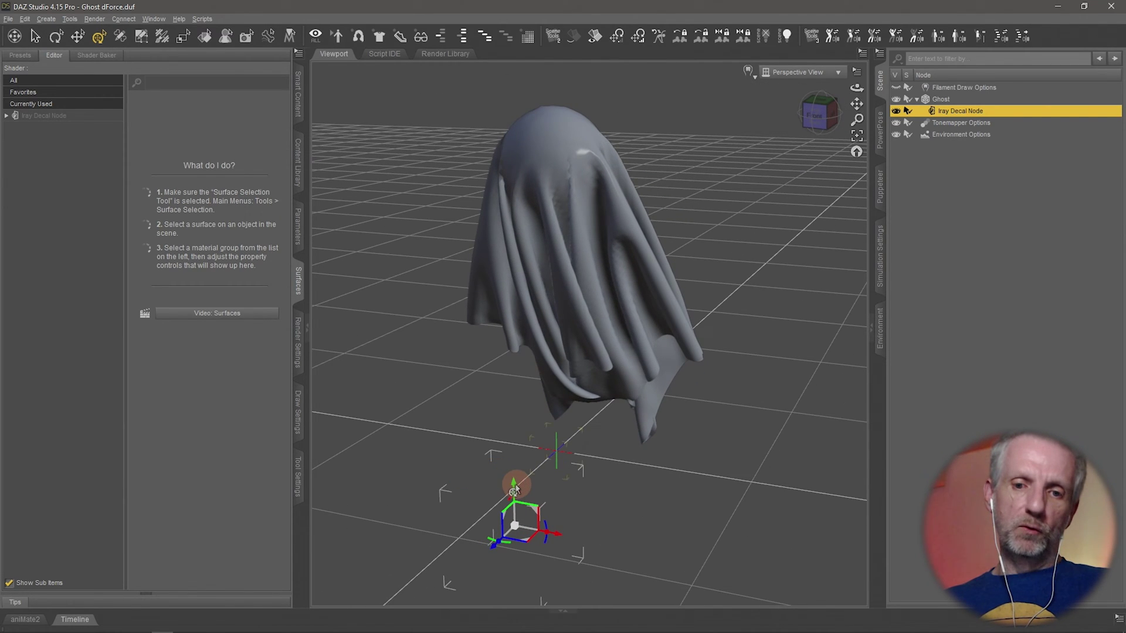
{"action": "left_click_drag", "start_coordinate": [513, 488], "coordinate": [480, 126]}
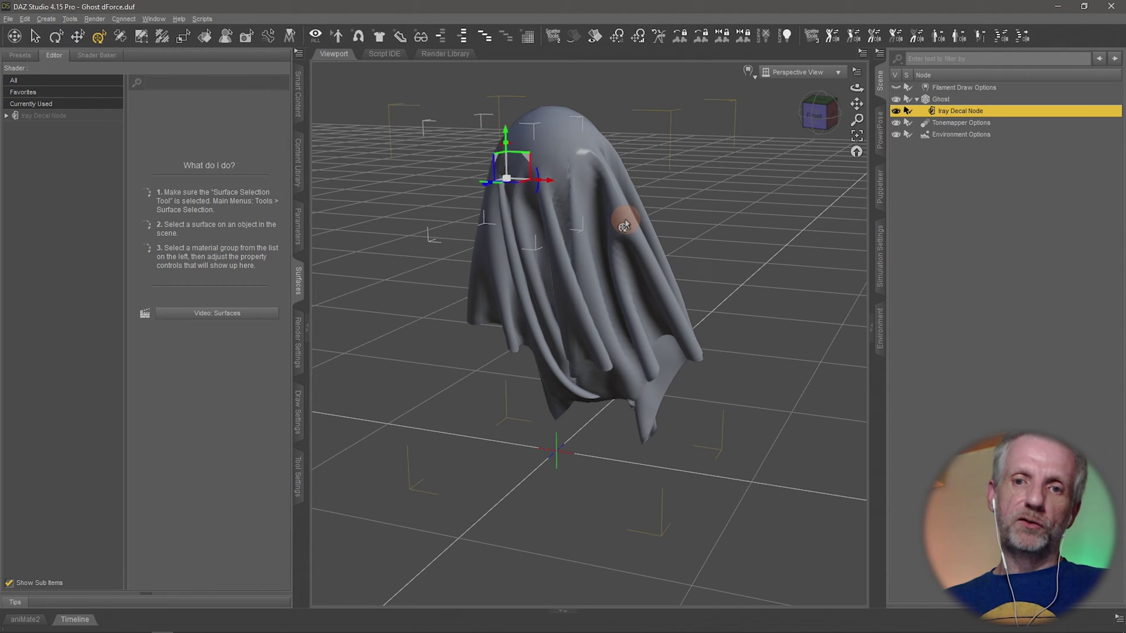
{"action": "middle_click_drag", "start_coordinate": [624, 222], "coordinate": [626, 220]}
{"action": "left_click_drag", "start_coordinate": [625, 219], "coordinate": [637, 246], "text": "alt"}
Step: Assign Eyes Base.jpg as the Base Color map of the Iray Decal Node's Front surface
{"action": "left_click", "coordinate": [568, 191]}
{"action": "left_click", "coordinate": [978, 110]}
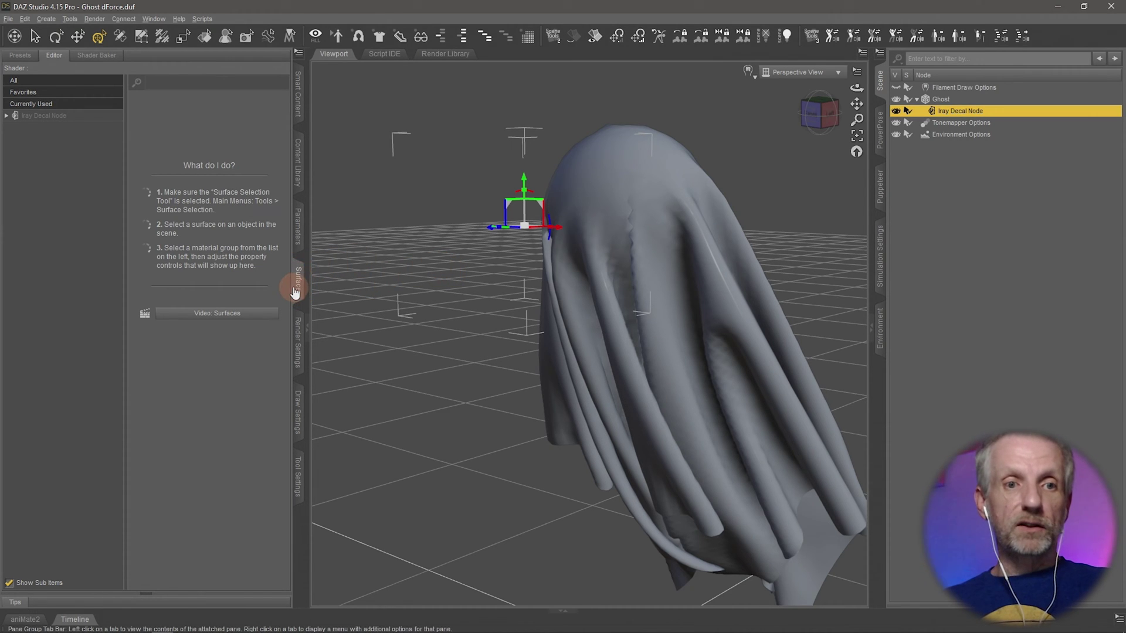
{"action": "left_click", "coordinate": [26, 115]}
{"action": "left_click", "coordinate": [6, 116]}
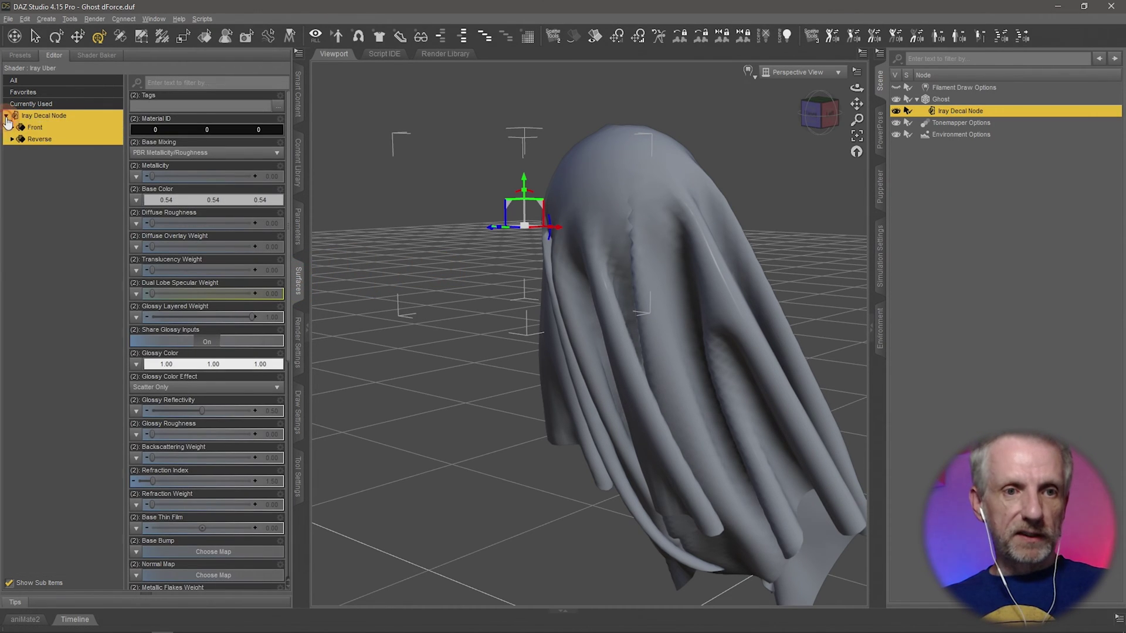
{"action": "left_click", "coordinate": [69, 128]}
{"action": "left_click", "coordinate": [12, 128]}
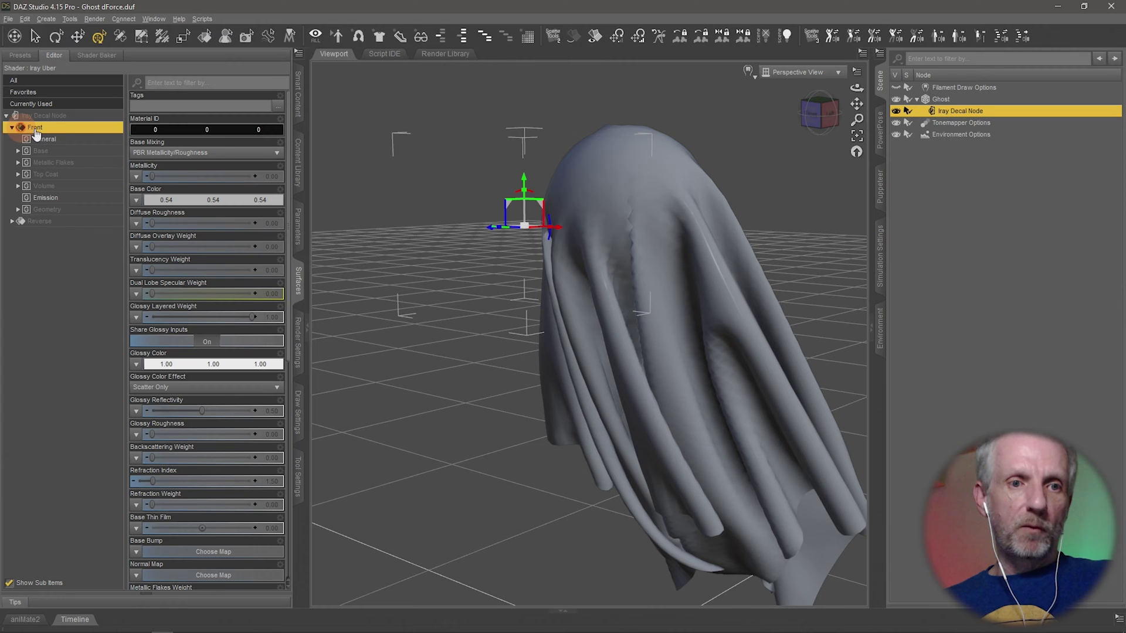
{"action": "left_click", "coordinate": [75, 153]}
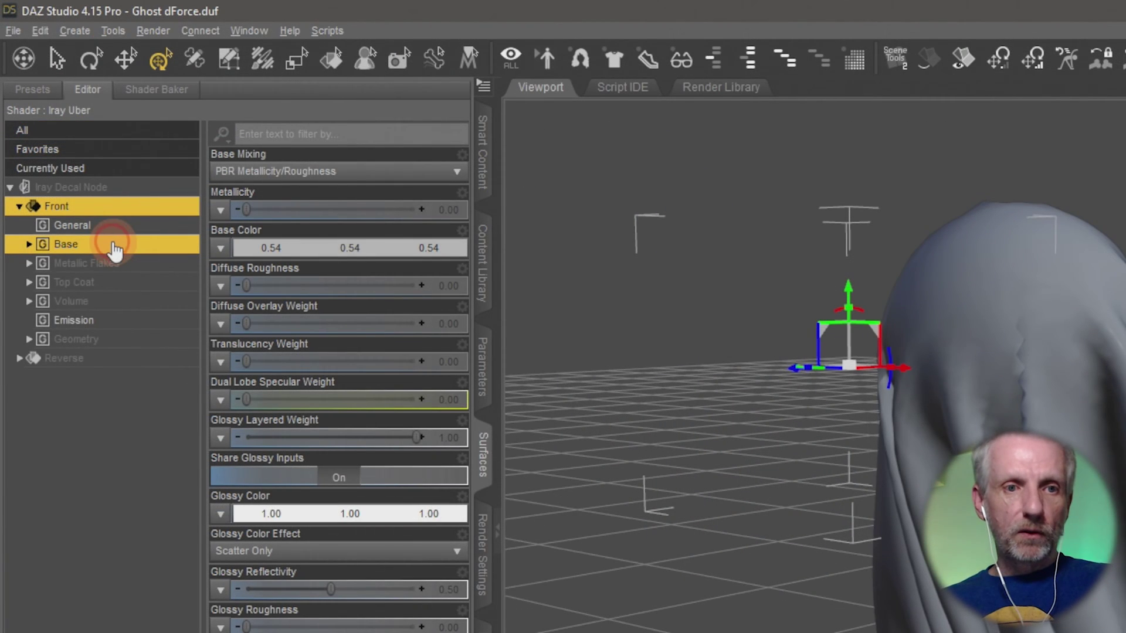
{"action": "double_click", "coordinate": [114, 247]}
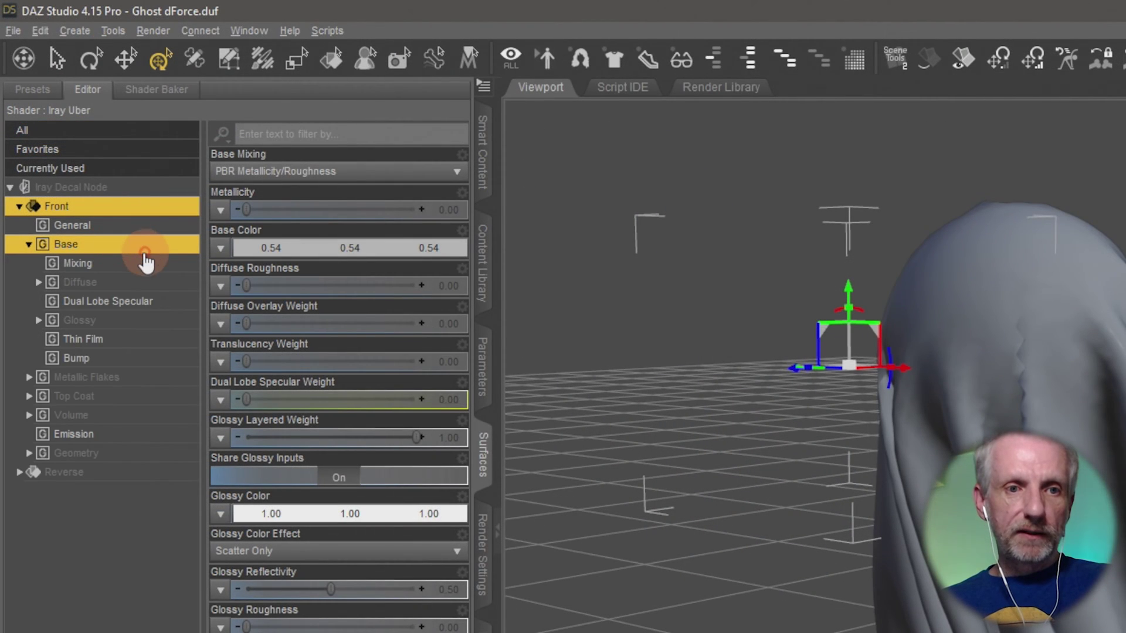
{"action": "left_click", "coordinate": [223, 252]}
{"action": "left_click", "coordinate": [277, 273]}
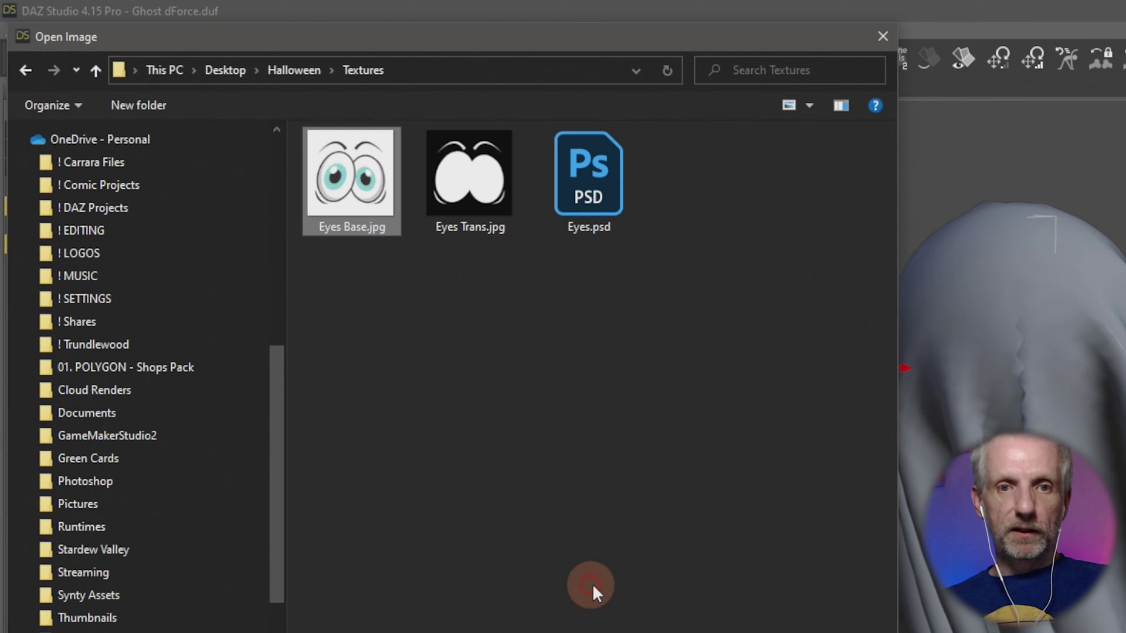
{"action": "key", "text": "Return"}
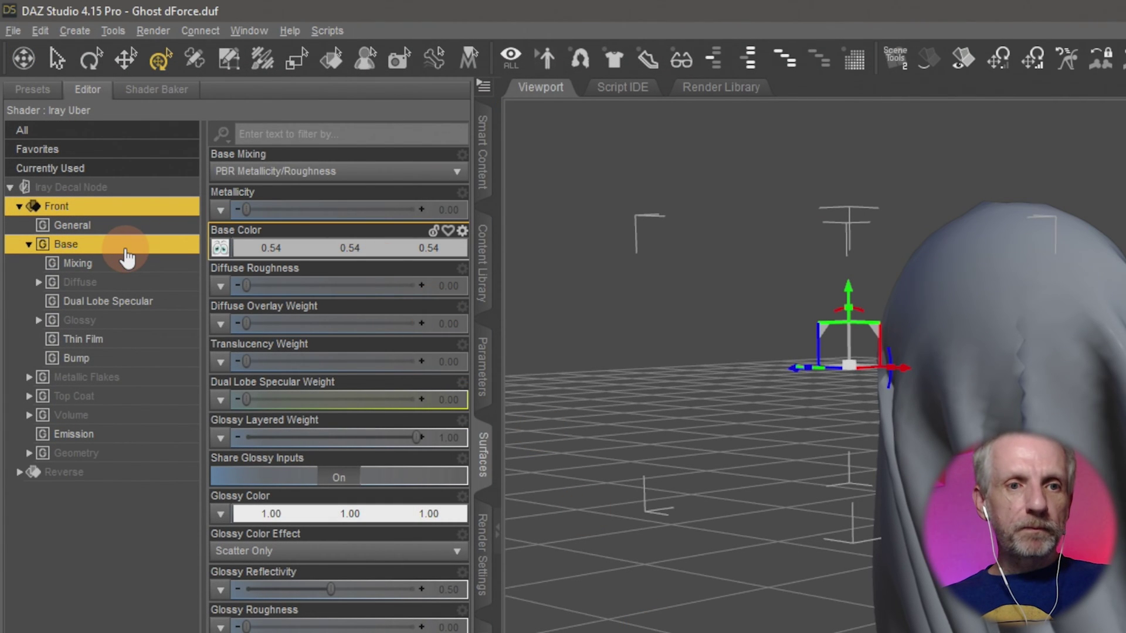
Step: Assign Eyes Trans.jpg as the Cutout Opacity map in the Front surface's Geometry settings
{"action": "left_click", "coordinate": [132, 453]}
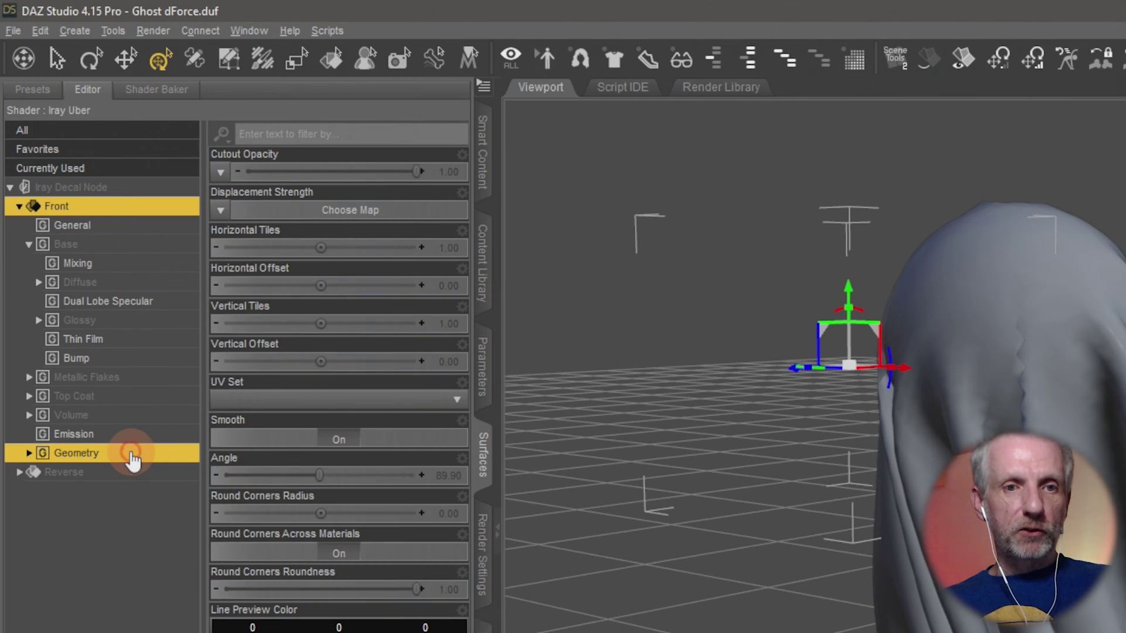
{"action": "left_click", "coordinate": [222, 176]}
{"action": "left_click", "coordinate": [279, 196]}
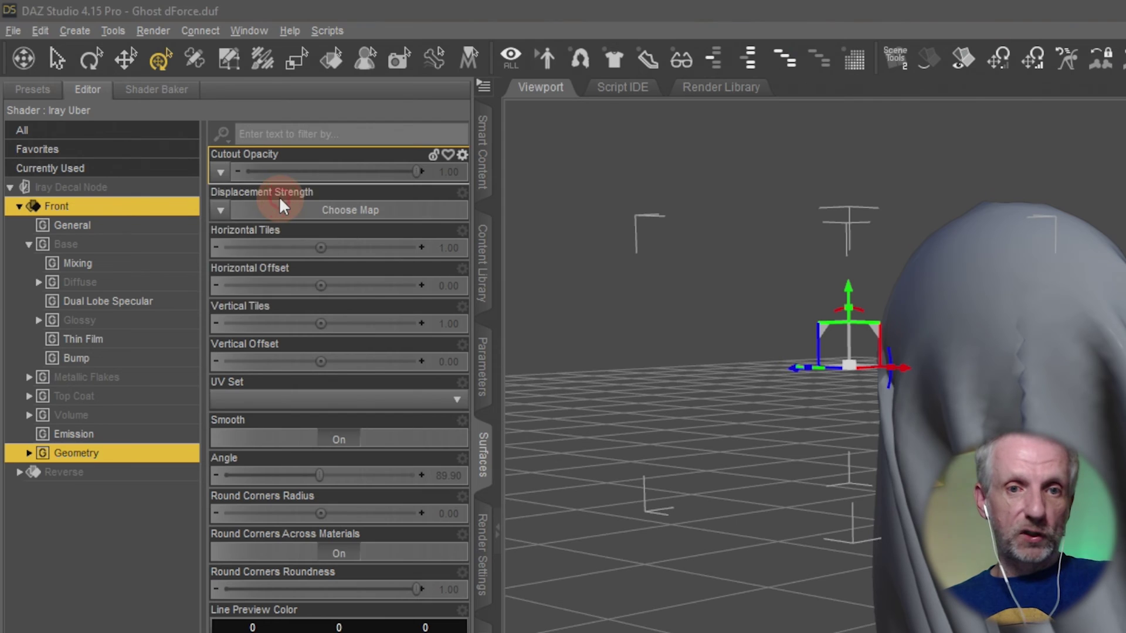
{"action": "left_click", "coordinate": [477, 179]}
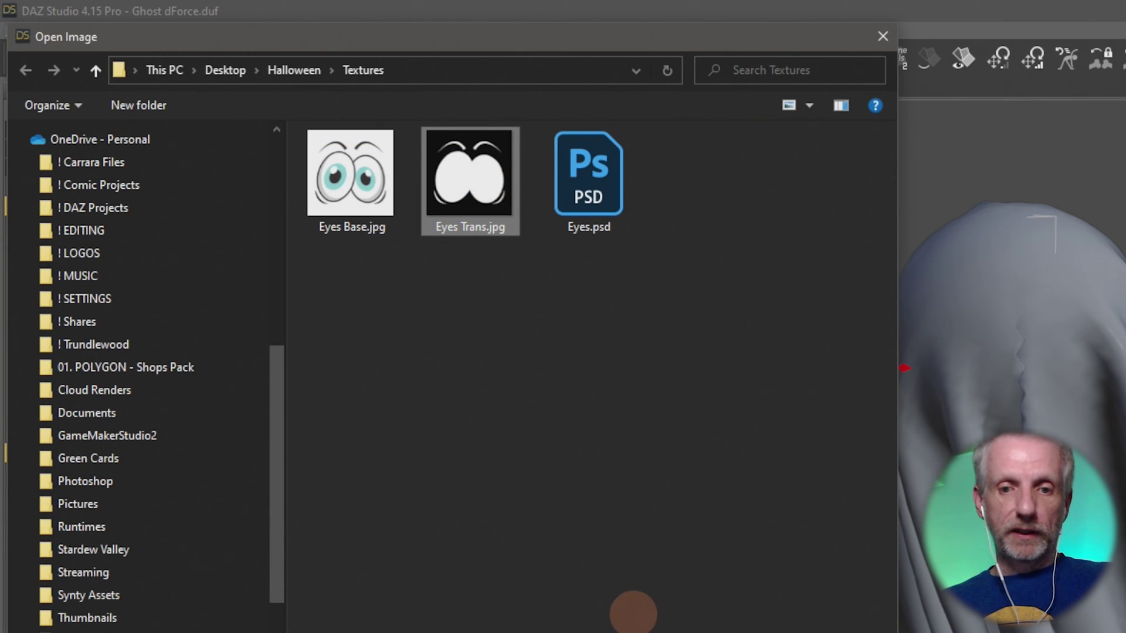
{"action": "key", "text": "Return"}
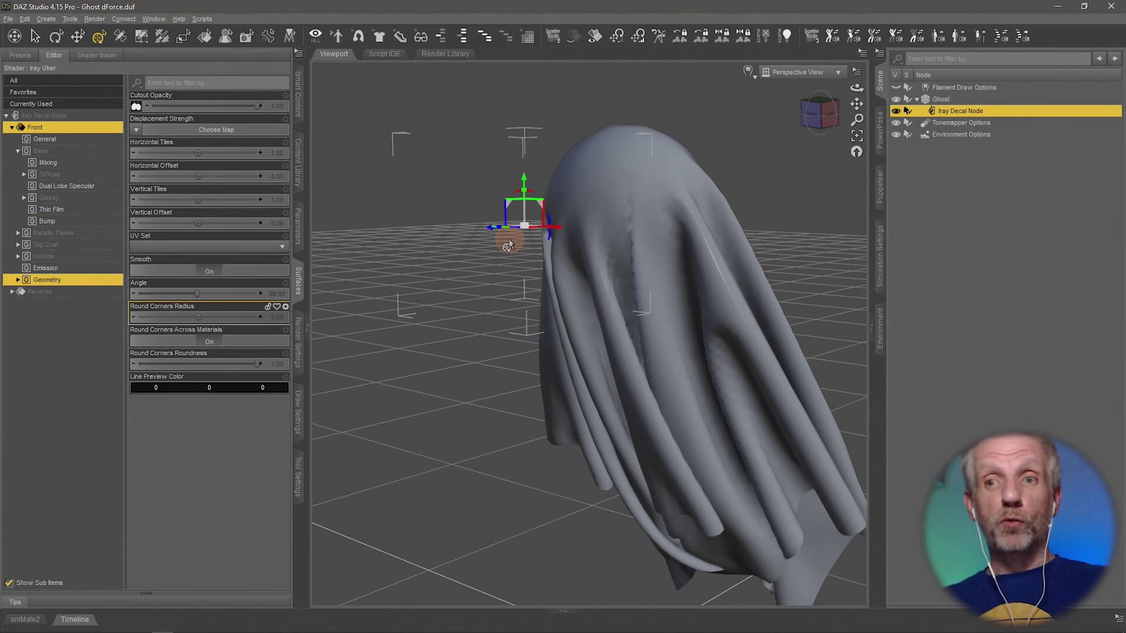
Step: Set the viewport draw style to NVIDIA Iray and view the eye decal from the ghost's front
{"action": "left_click", "coordinate": [749, 71]}
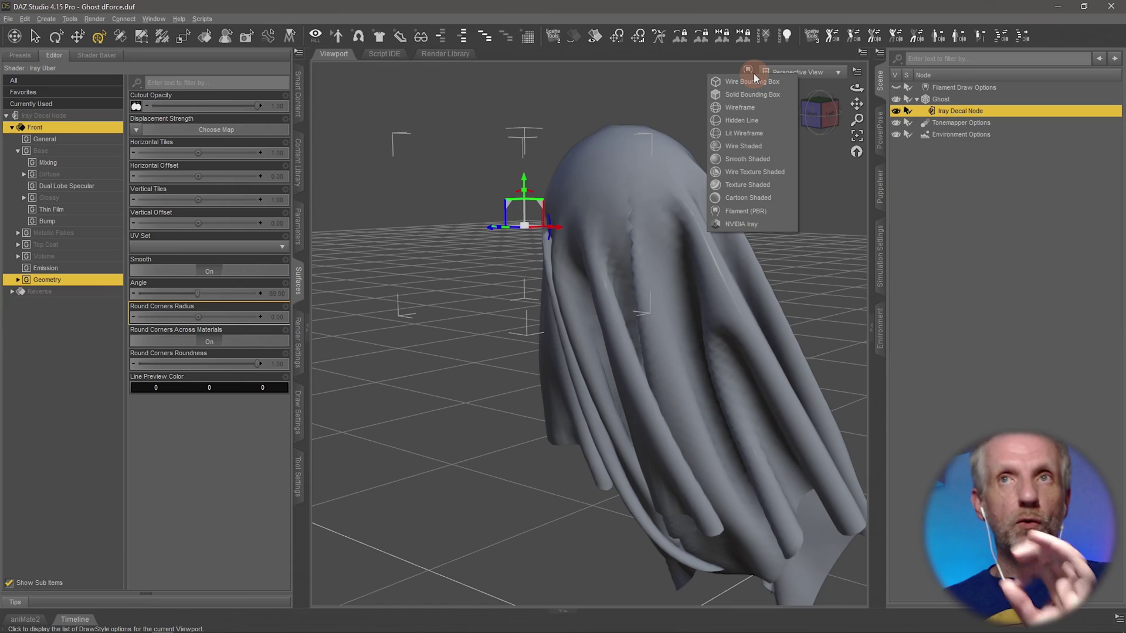
{"action": "left_click", "coordinate": [742, 224]}
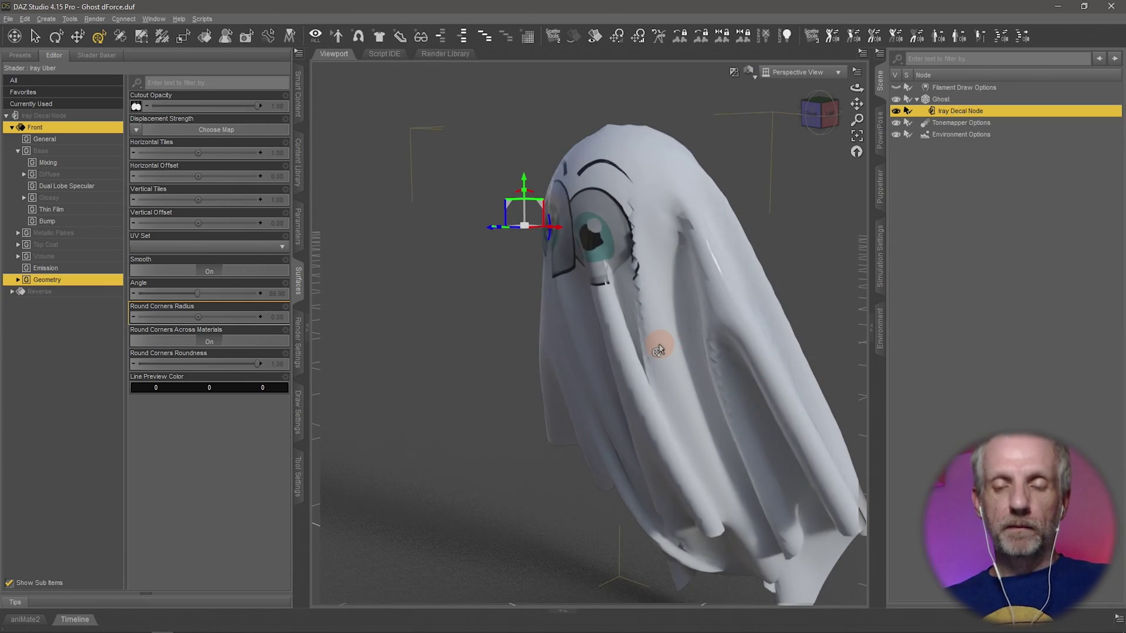
{"action": "middle_click_drag", "start_coordinate": [661, 345], "coordinate": [662, 342]}
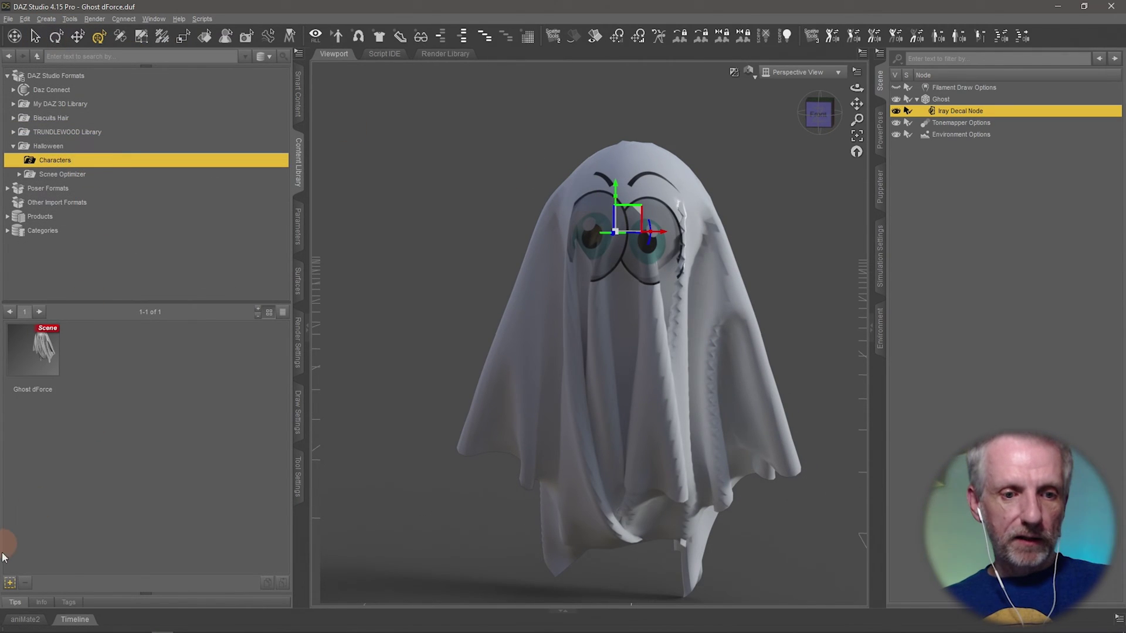
Step: Save the ghost and its Iray Decal Node as a scene subset named Ghost v1 in the Characters folder
{"action": "left_click", "coordinate": [9, 584]}
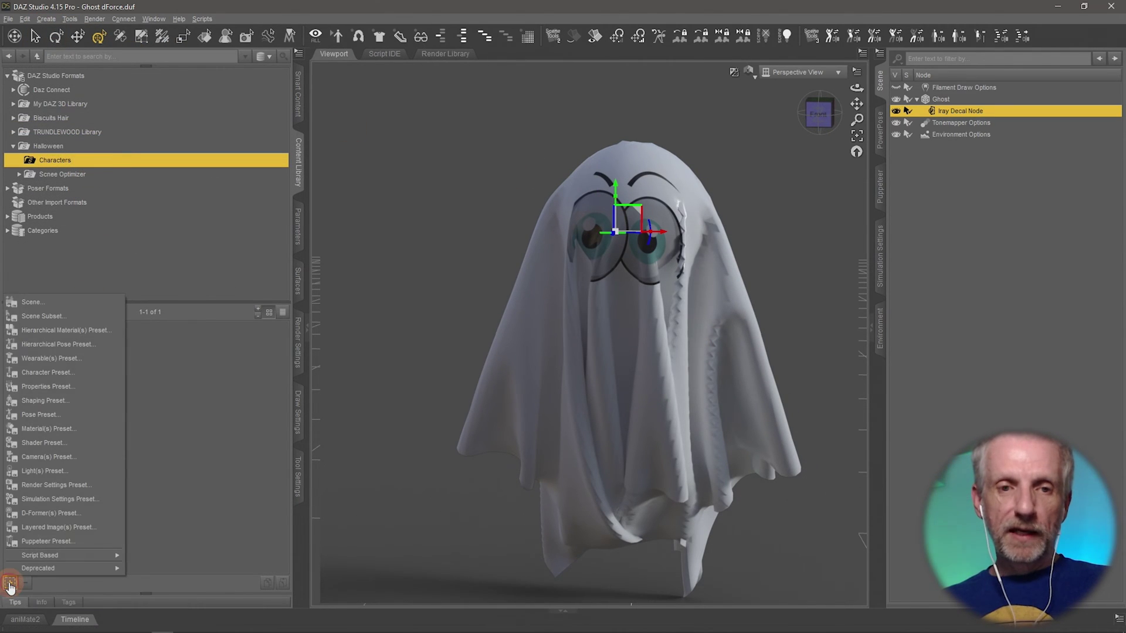
{"action": "left_click", "coordinate": [109, 318]}
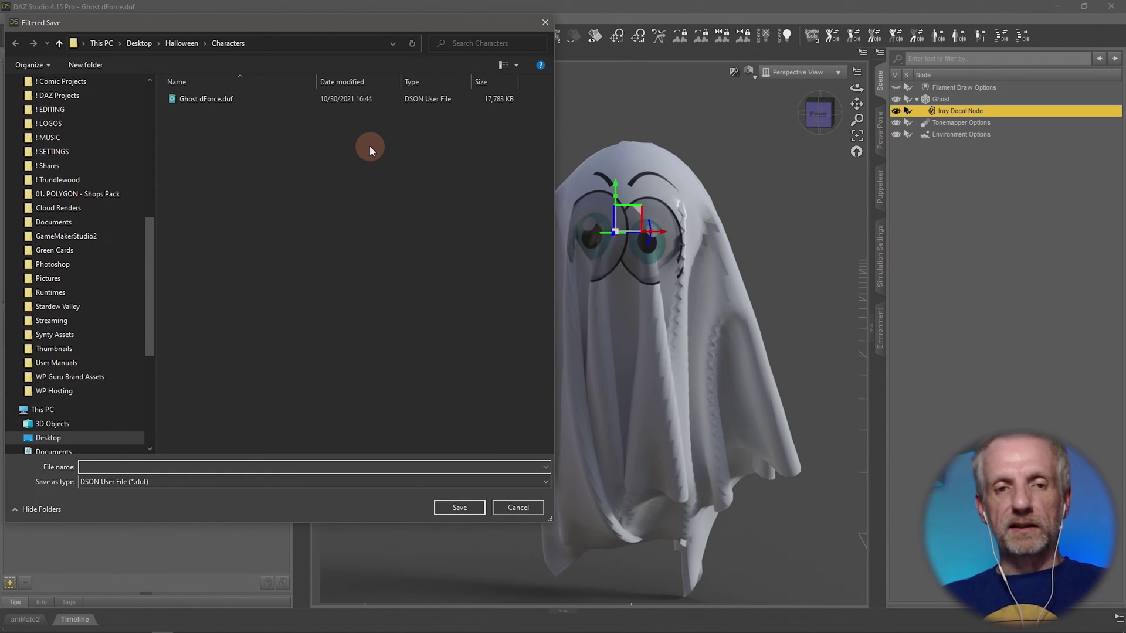
{"action": "type", "text": "Gho"}
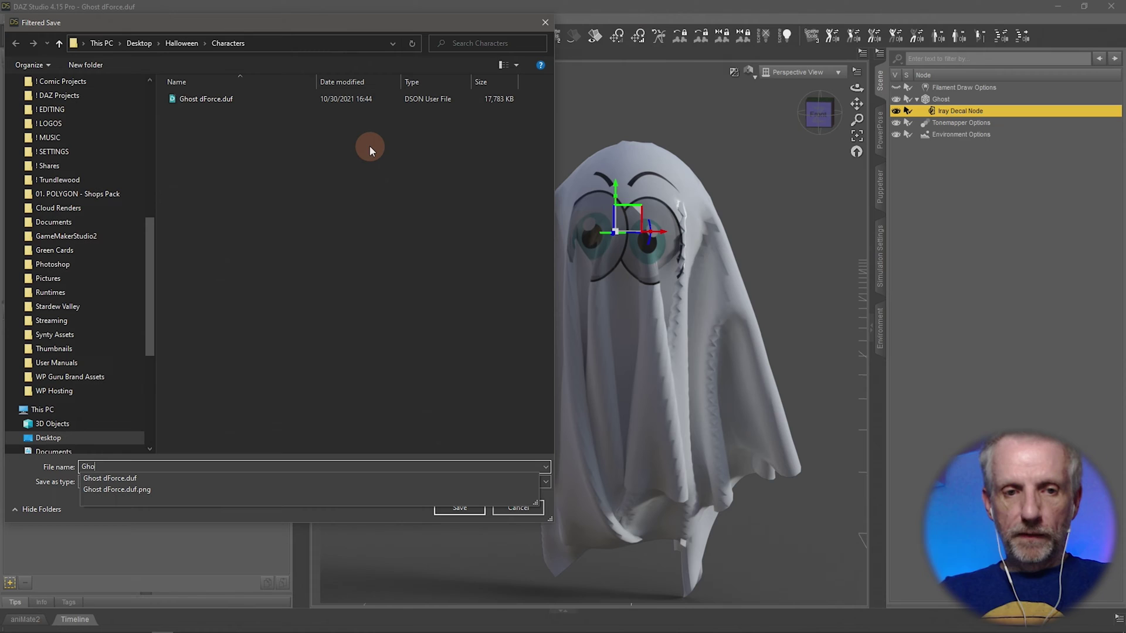
{"action": "type", "text": "st v1"}
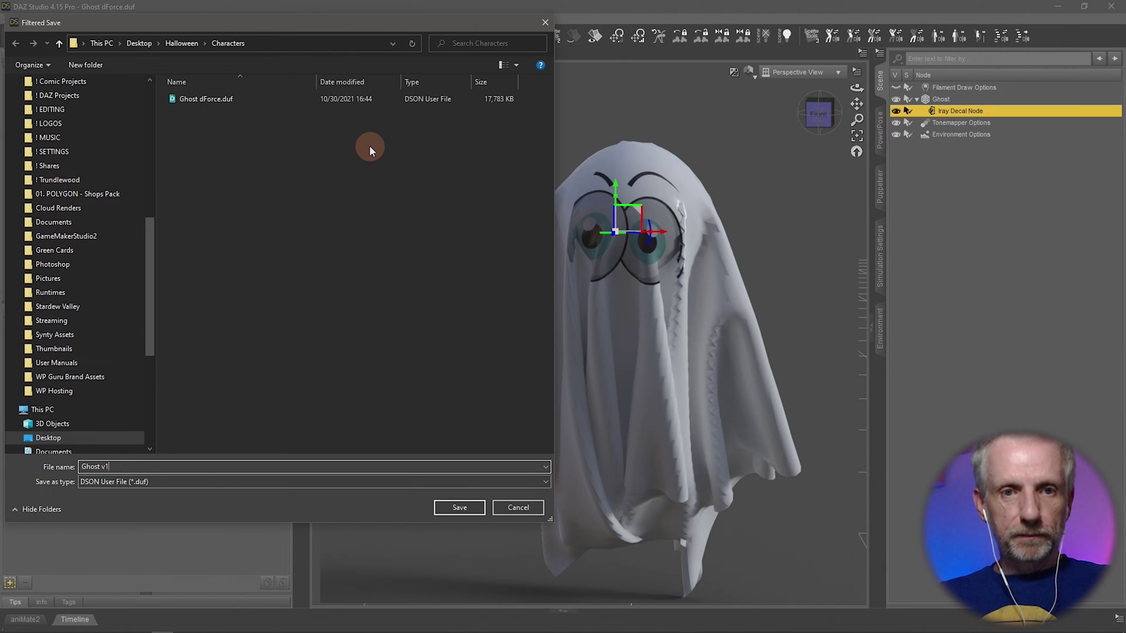
{"action": "key", "text": "Return"}
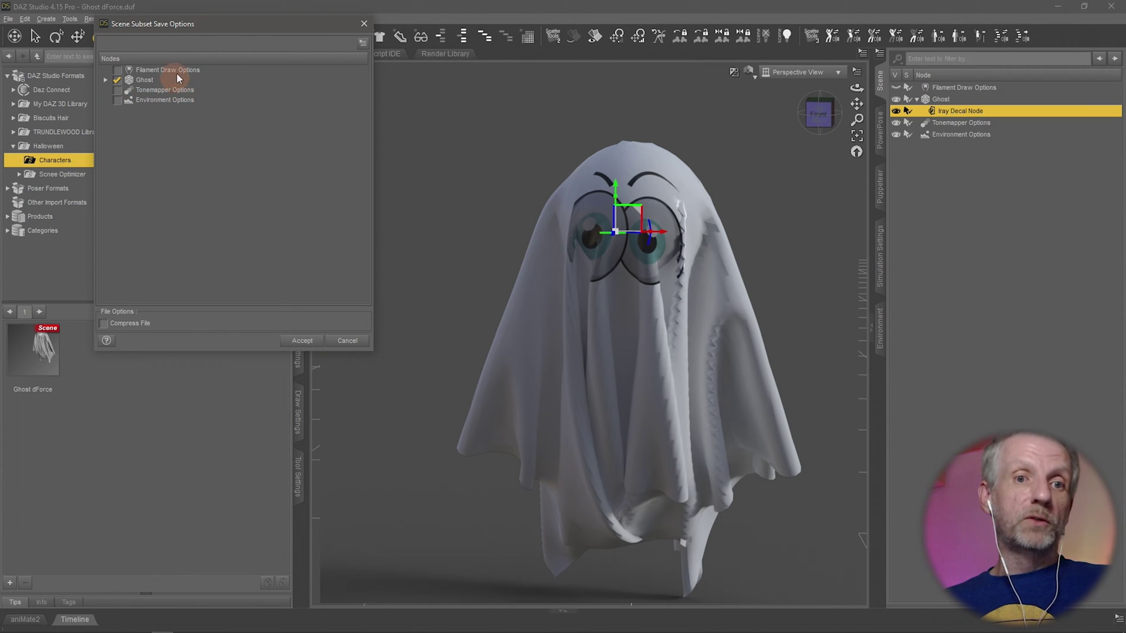
{"action": "left_click", "coordinate": [117, 80]}
{"action": "left_click", "coordinate": [106, 80]}
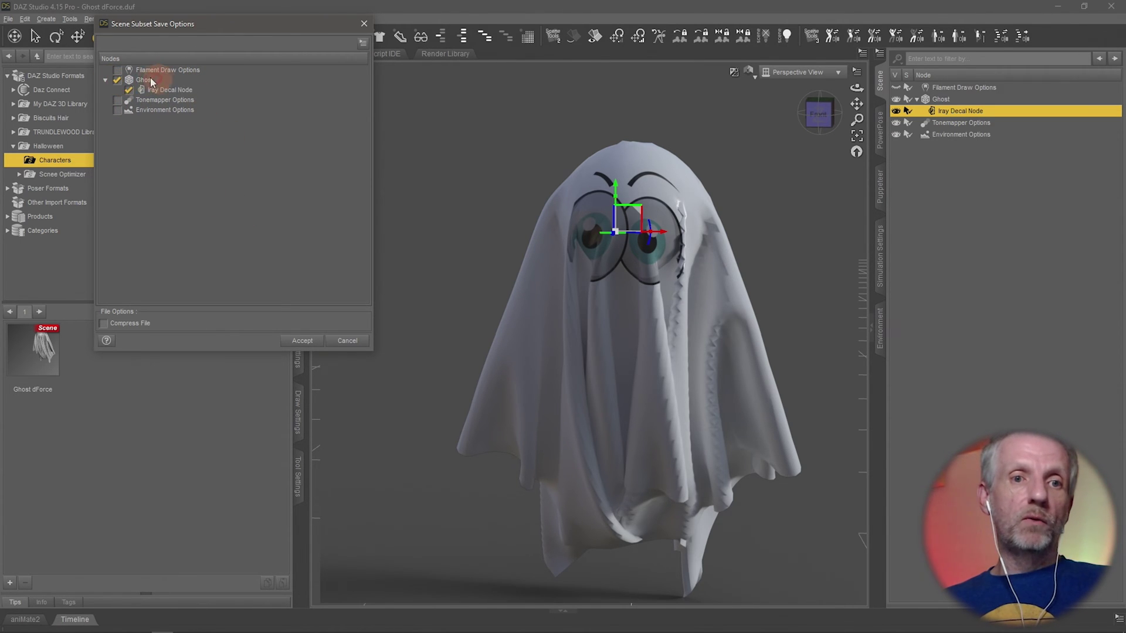
{"action": "left_click", "coordinate": [305, 340]}
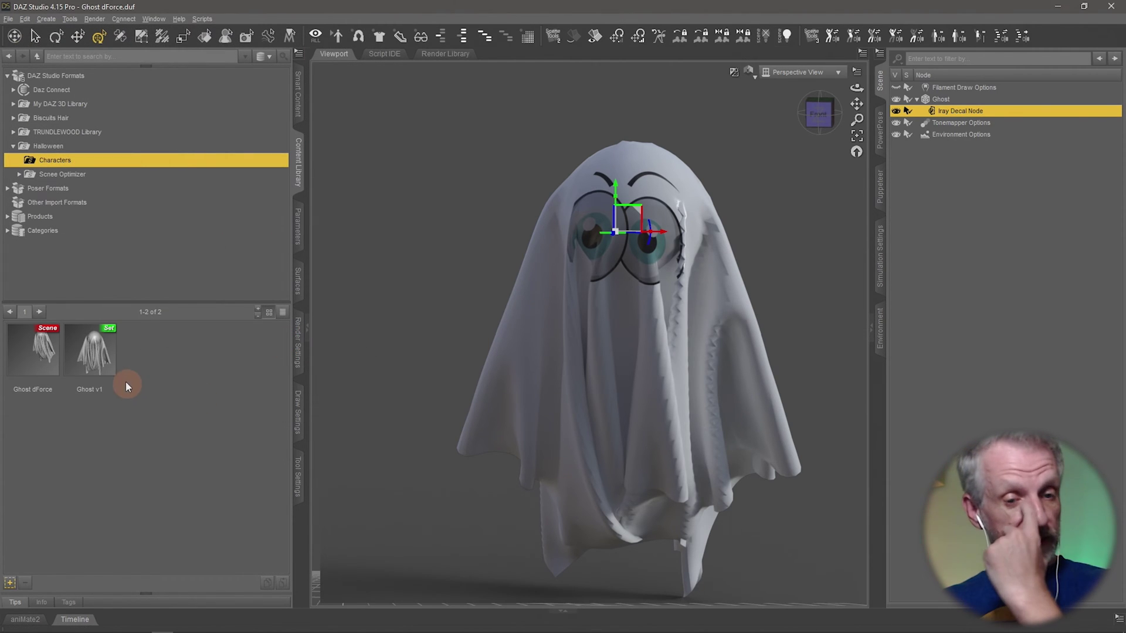
Step: Scale the Eyes Decal down slightly and raise it on the ghost's face
{"action": "left_click", "coordinate": [97, 361]}
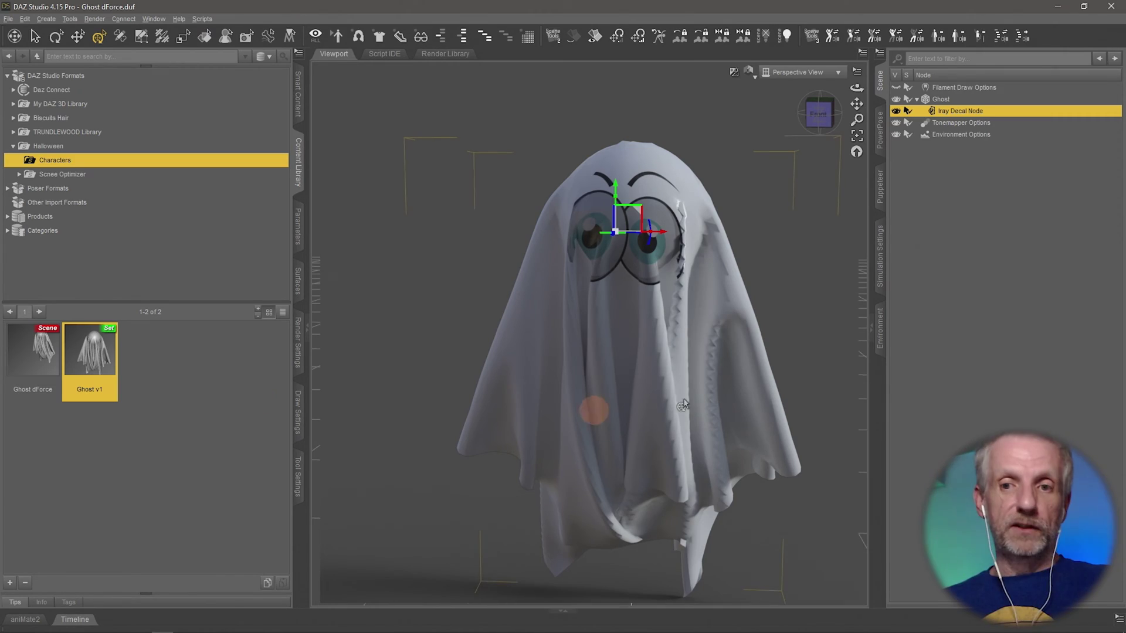
{"action": "middle_click_drag", "start_coordinate": [733, 376], "coordinate": [735, 377]}
{"action": "left_click_drag", "start_coordinate": [733, 382], "coordinate": [623, 350], "text": "alt"}
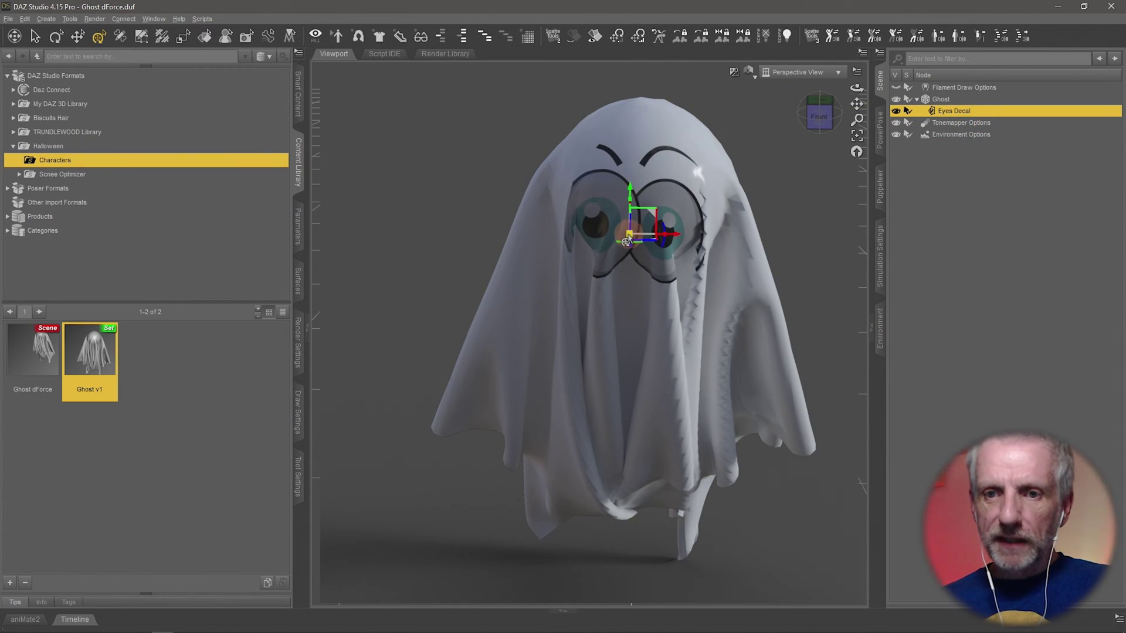
{"action": "left_click_drag", "start_coordinate": [630, 236], "coordinate": [619, 236]}
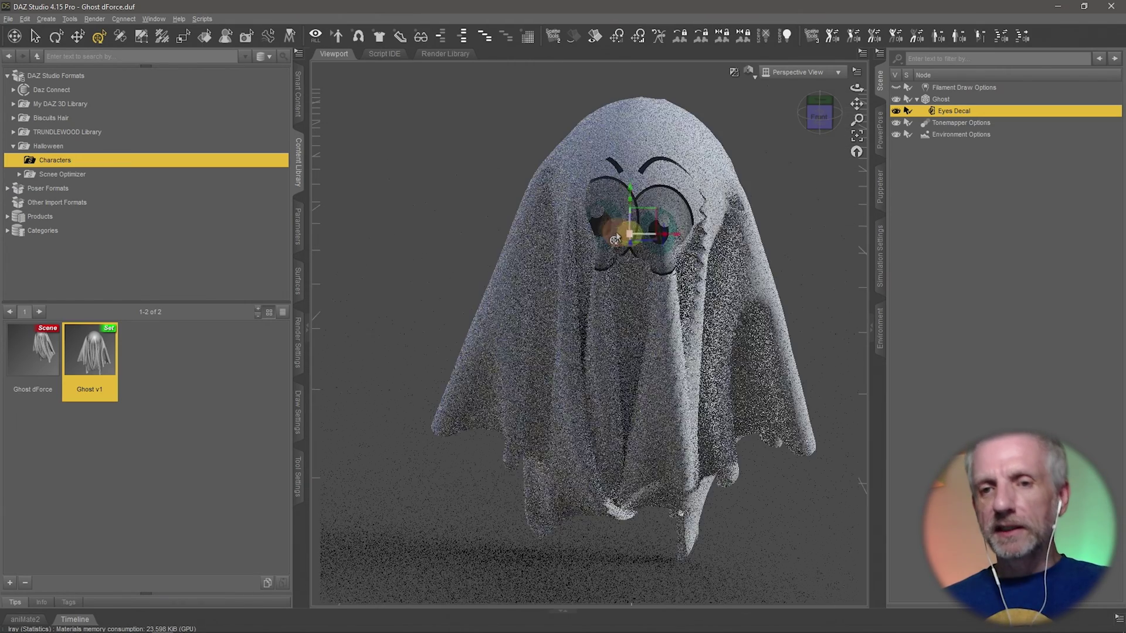
{"action": "left_click_drag", "start_coordinate": [630, 193], "coordinate": [630, 178]}
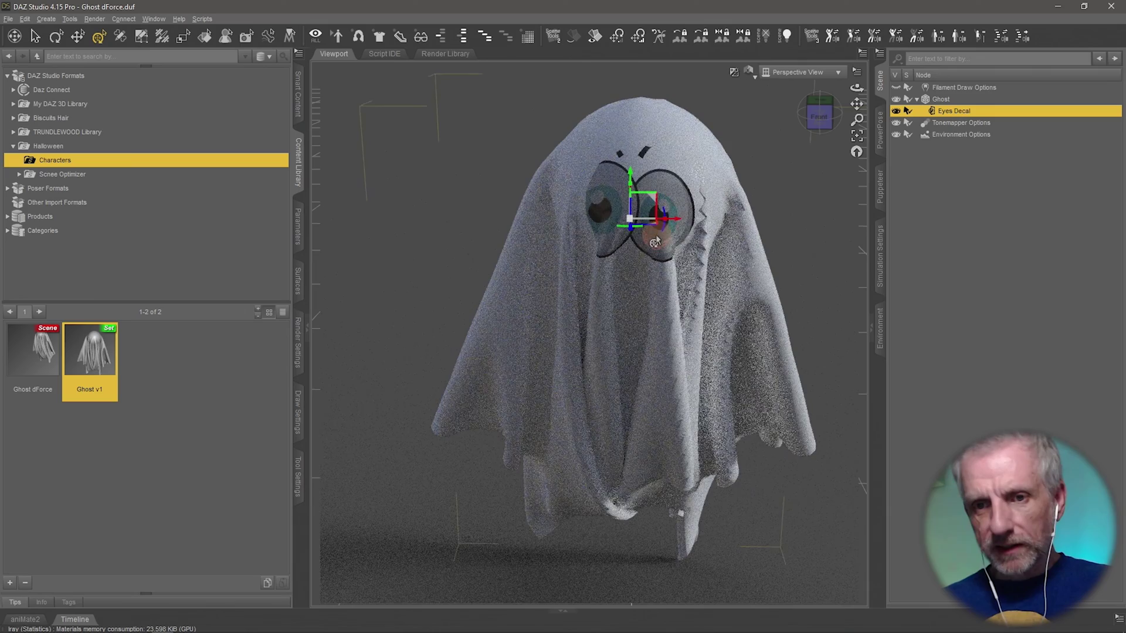
{"action": "left_click_drag", "start_coordinate": [676, 224], "coordinate": [636, 217]}
{"action": "scroll", "coordinate": [694, 236], "scroll_direction": "up", "scroll_amount": 2}
{"action": "middle_click_drag", "start_coordinate": [695, 235], "coordinate": [692, 236]}
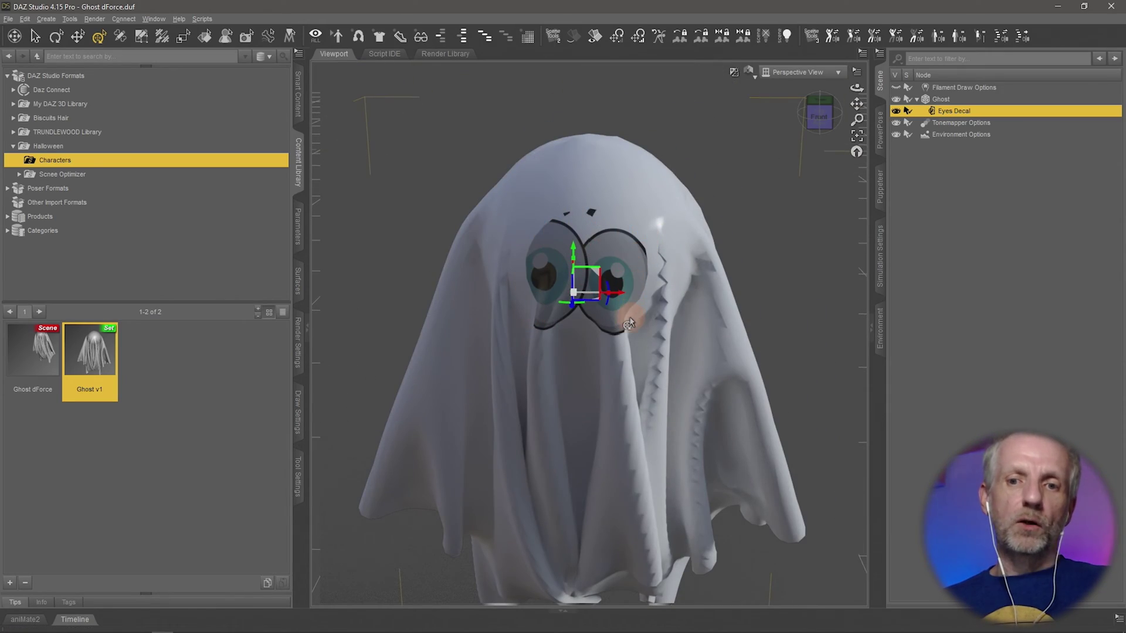
Step: Move the Eyes Decal back toward the ghost so the eyebrows project fully, and check it from the side and front
{"action": "middle_click_drag", "start_coordinate": [629, 322], "coordinate": [629, 322]}
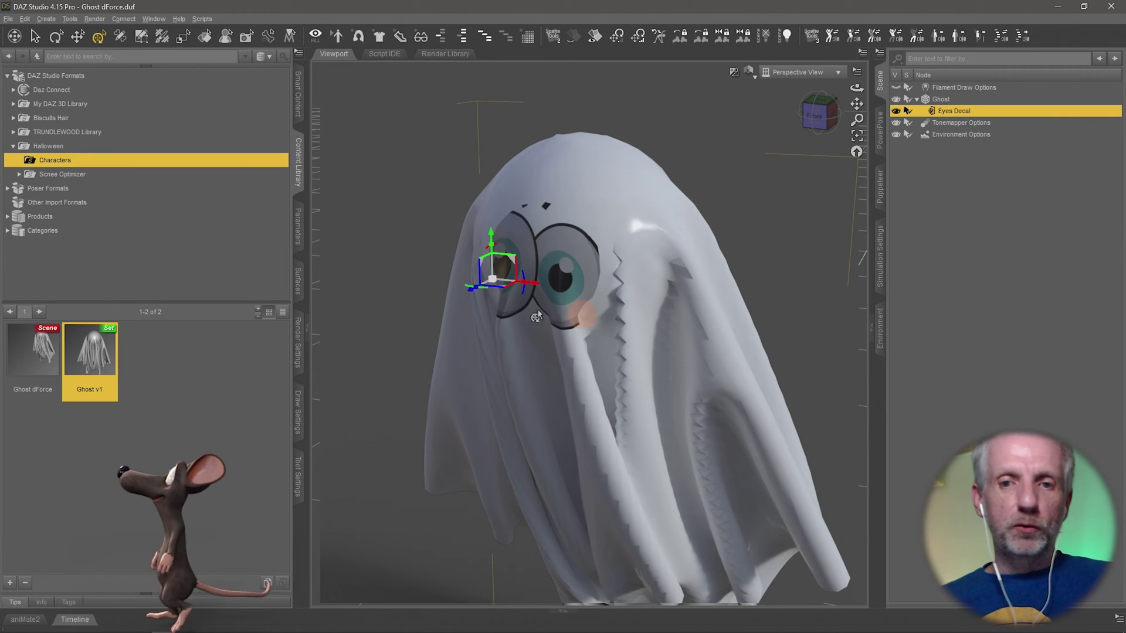
{"action": "mouse_move", "coordinate": [469, 293]}
{"action": "left_mouse_down"}
{"action": "mouse_move", "coordinate": [458, 302]}
{"action": "mouse_move", "coordinate": [479, 289]}
{"action": "left_mouse_up"}
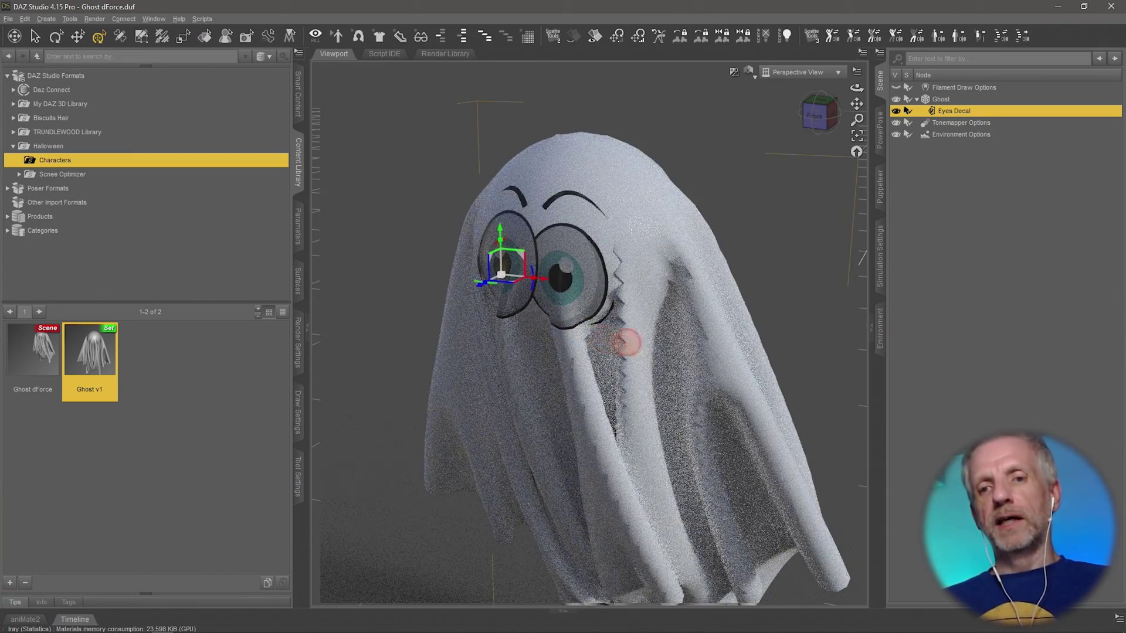
{"action": "left_click_drag", "start_coordinate": [626, 342], "coordinate": [648, 286], "text": "ctrl+alt"}
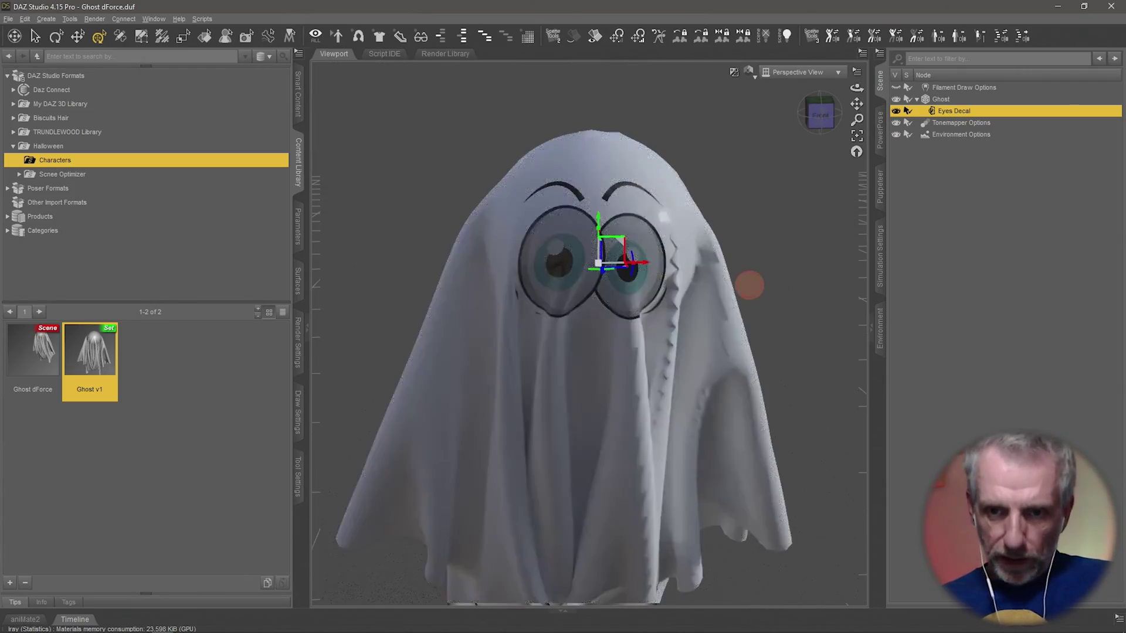
{"action": "left_click_drag", "start_coordinate": [749, 285], "coordinate": [694, 285], "text": "ctrl+alt"}
{"action": "left_click", "coordinate": [527, 266]}
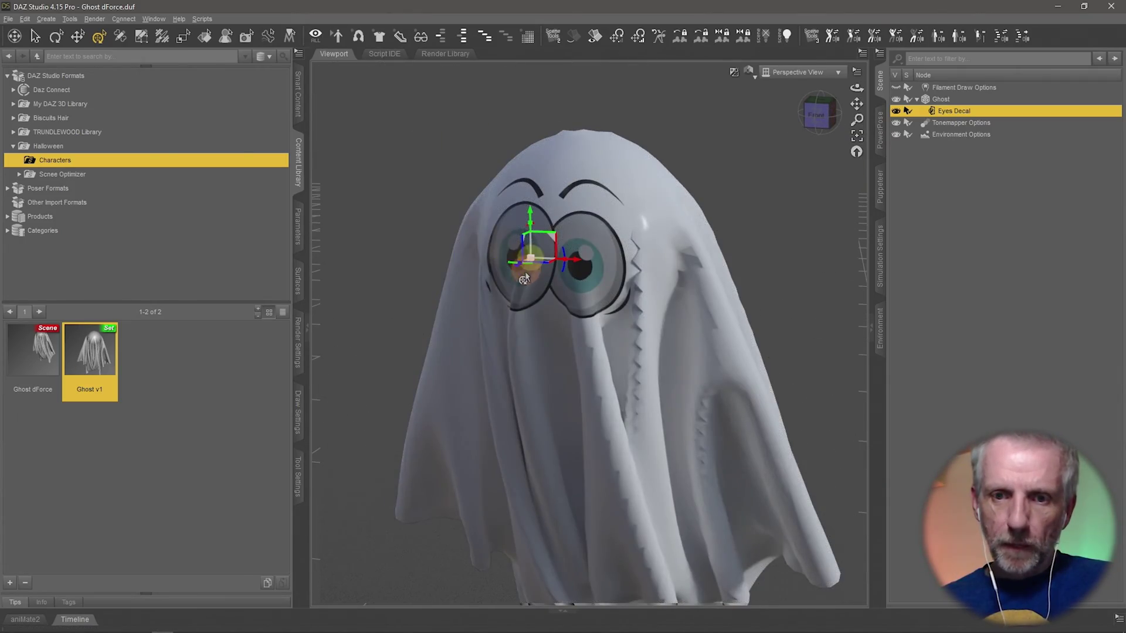
{"action": "left_click_drag", "start_coordinate": [524, 280], "coordinate": [449, 232], "text": "alt"}
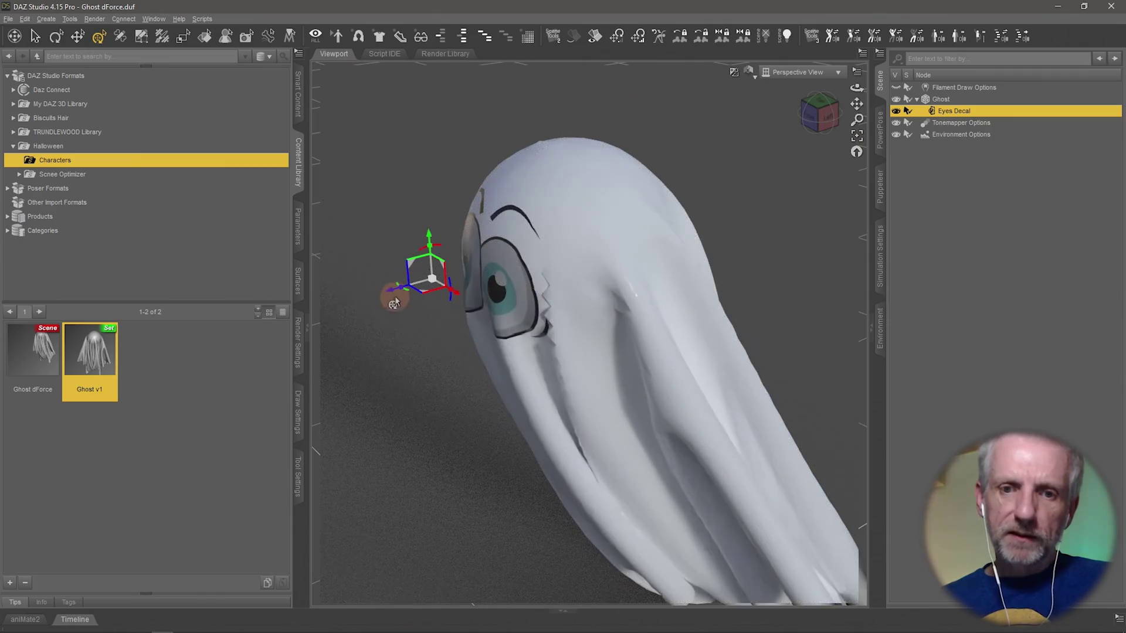
{"action": "left_click_drag", "start_coordinate": [400, 293], "coordinate": [632, 307], "text": "alt"}
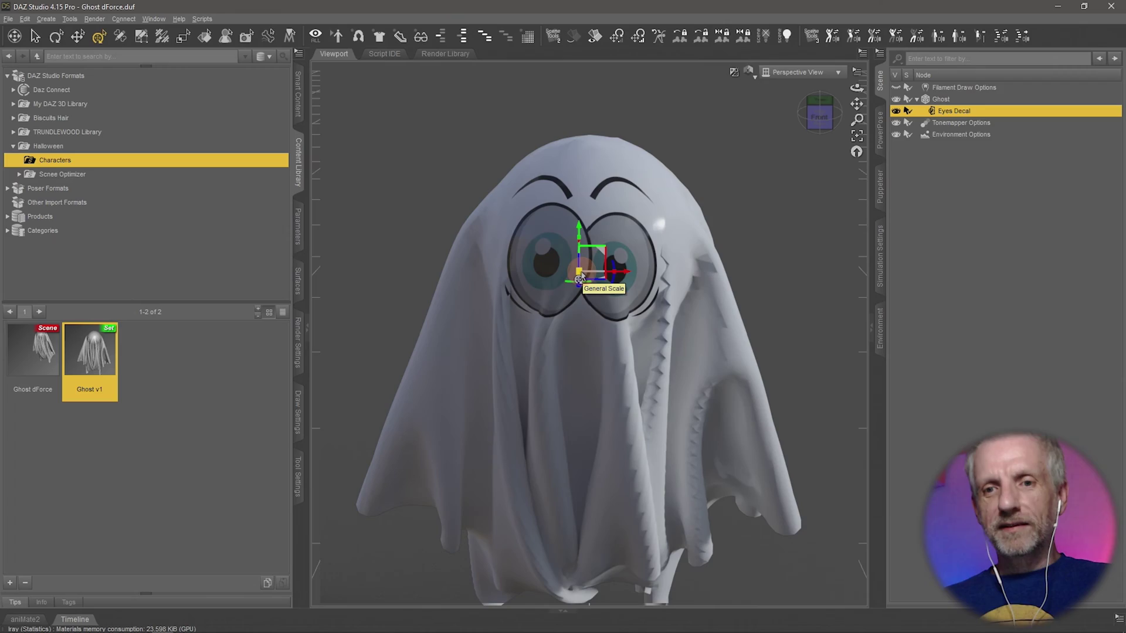
Step: Reduce the Eyes Decal's overall scale and adjust its X scale to widen the eyes slightly
{"action": "left_click_drag", "start_coordinate": [579, 280], "coordinate": [564, 261]}
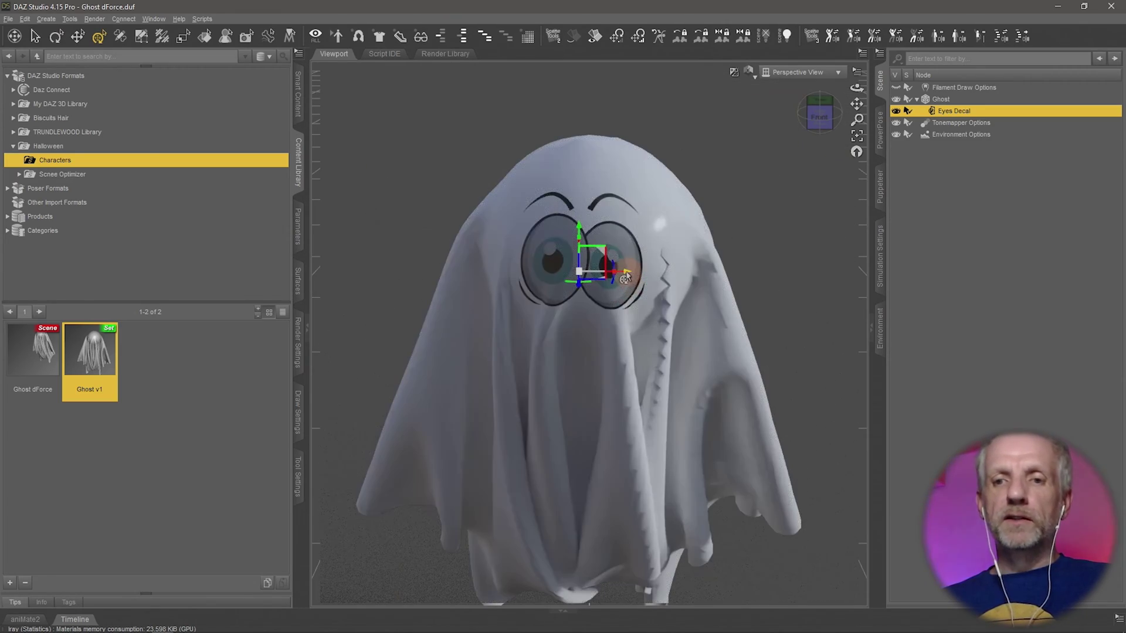
{"action": "left_click_drag", "start_coordinate": [614, 281], "coordinate": [631, 280]}
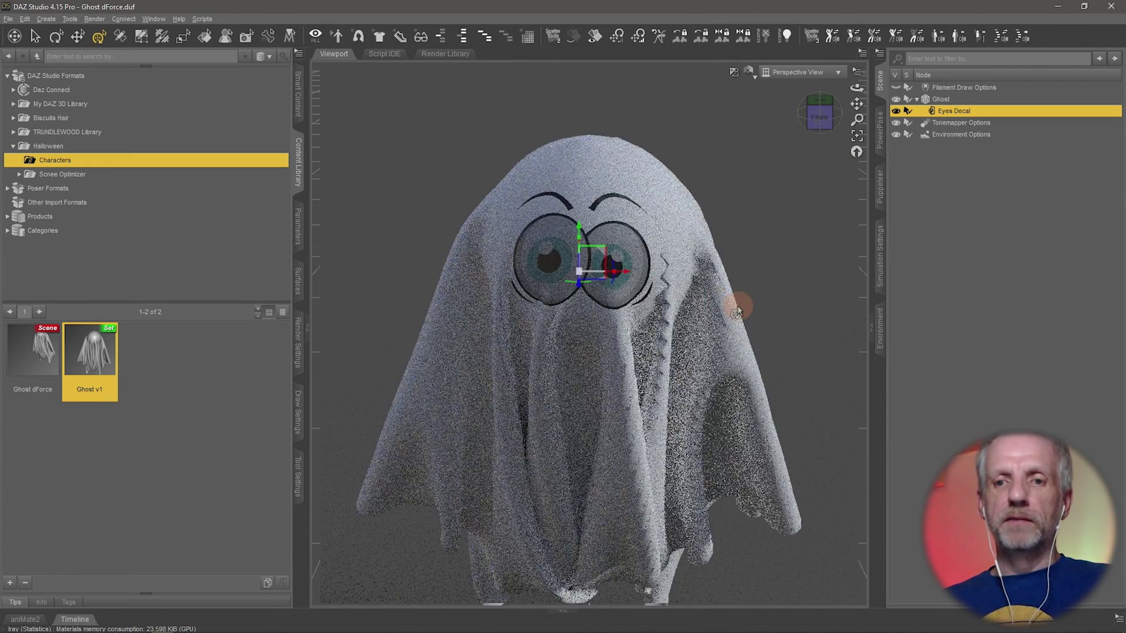
{"action": "middle_click_drag", "start_coordinate": [740, 304], "coordinate": [736, 306]}
{"action": "scroll", "coordinate": [733, 306], "scroll_direction": "up", "scroll_amount": 3}
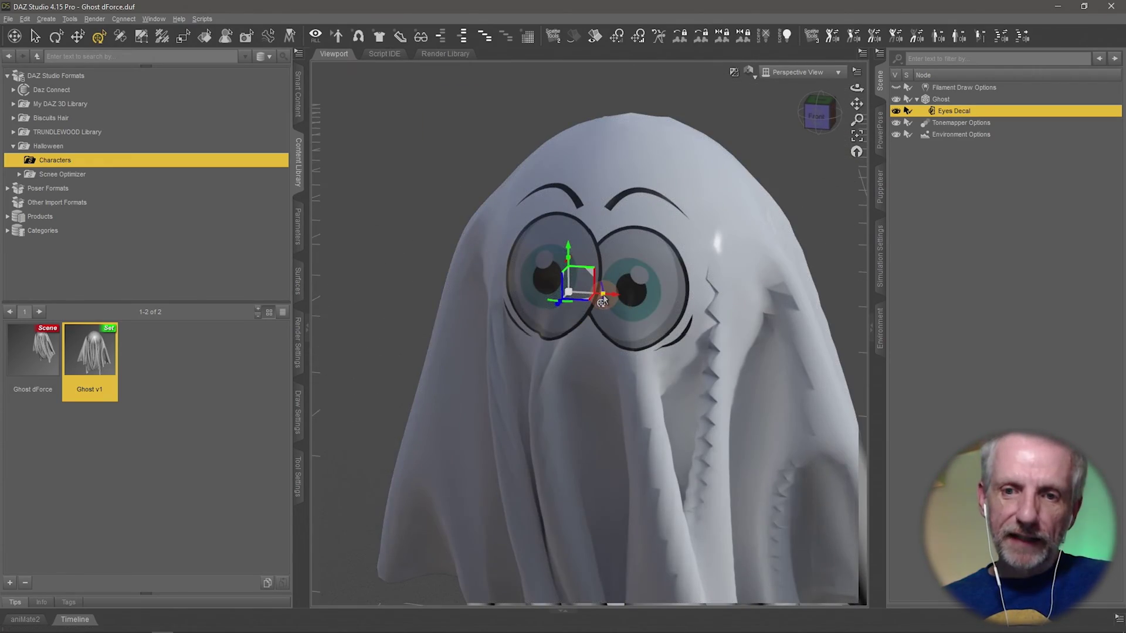
{"action": "left_click_drag", "start_coordinate": [603, 296], "coordinate": [578, 294]}
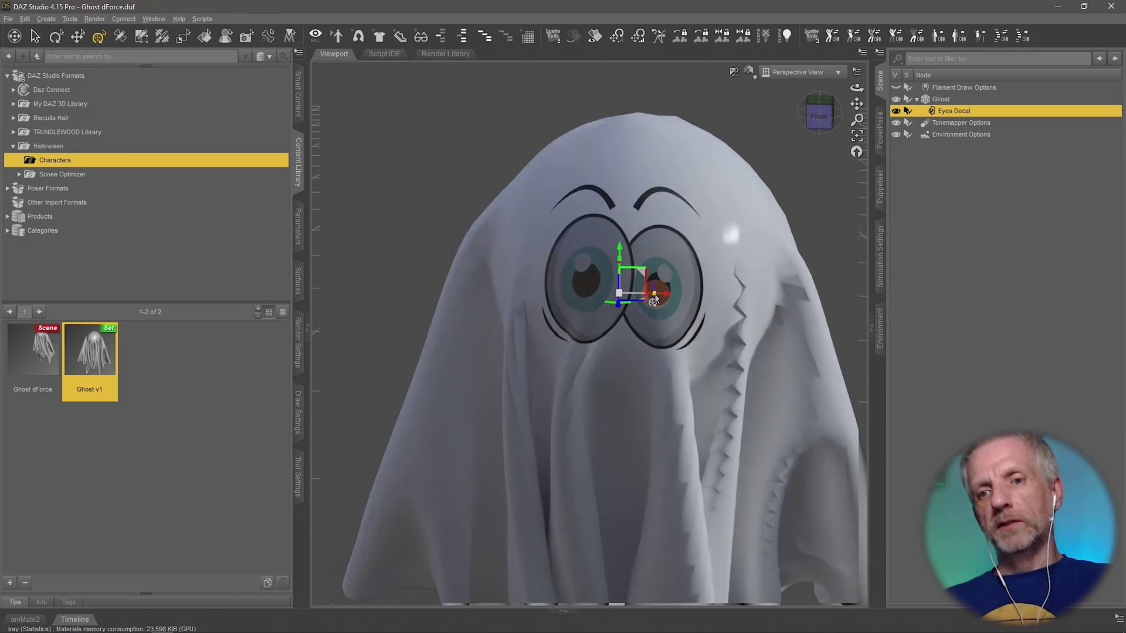
{"action": "left_click_drag", "start_coordinate": [653, 301], "coordinate": [681, 304]}
{"action": "middle_click_drag", "start_coordinate": [733, 352], "coordinate": [736, 353]}
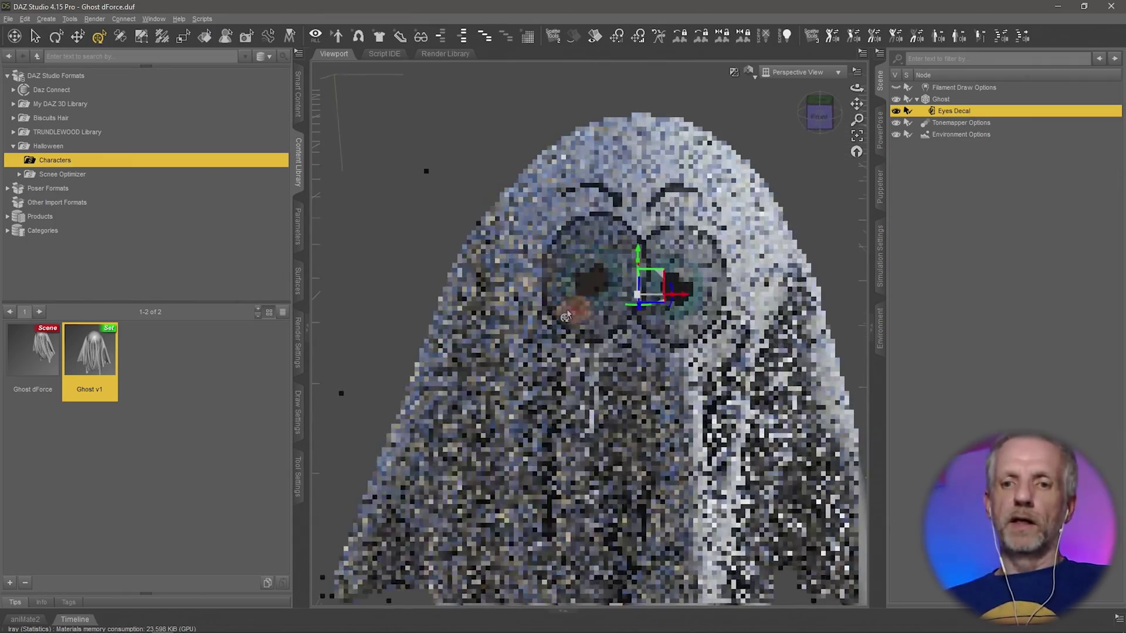
{"action": "middle_click_drag", "start_coordinate": [568, 315], "coordinate": [638, 377]}
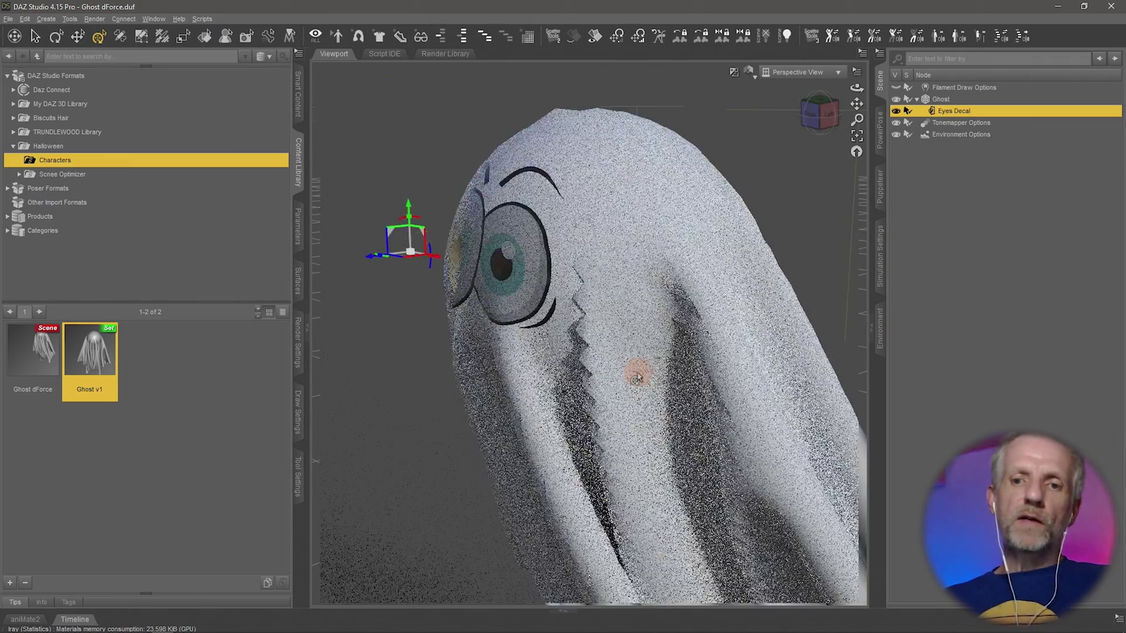
Step: Try moving the whole ghost along X and rotating it around Y to test the attached decal, and undo both changes
{"action": "scroll", "coordinate": [638, 377], "scroll_direction": "down", "scroll_amount": 5}
{"action": "left_click", "coordinate": [638, 376]}
{"action": "left_click_drag", "start_coordinate": [582, 199], "coordinate": [573, 365], "text": "alt"}
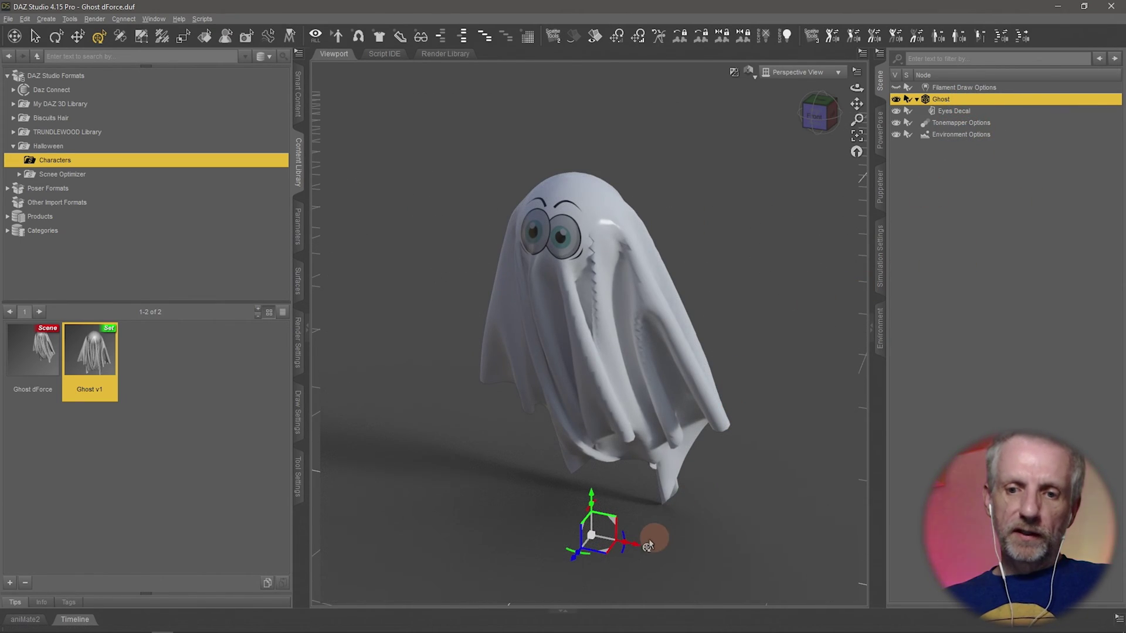
{"action": "left_click_drag", "start_coordinate": [636, 545], "coordinate": [653, 548]}
{"action": "mouse_move", "coordinate": [721, 569]}
{"action": "left_mouse_down"}
{"action": "mouse_move", "coordinate": [737, 557]}
{"action": "mouse_move", "coordinate": [737, 574]}
{"action": "left_mouse_up"}
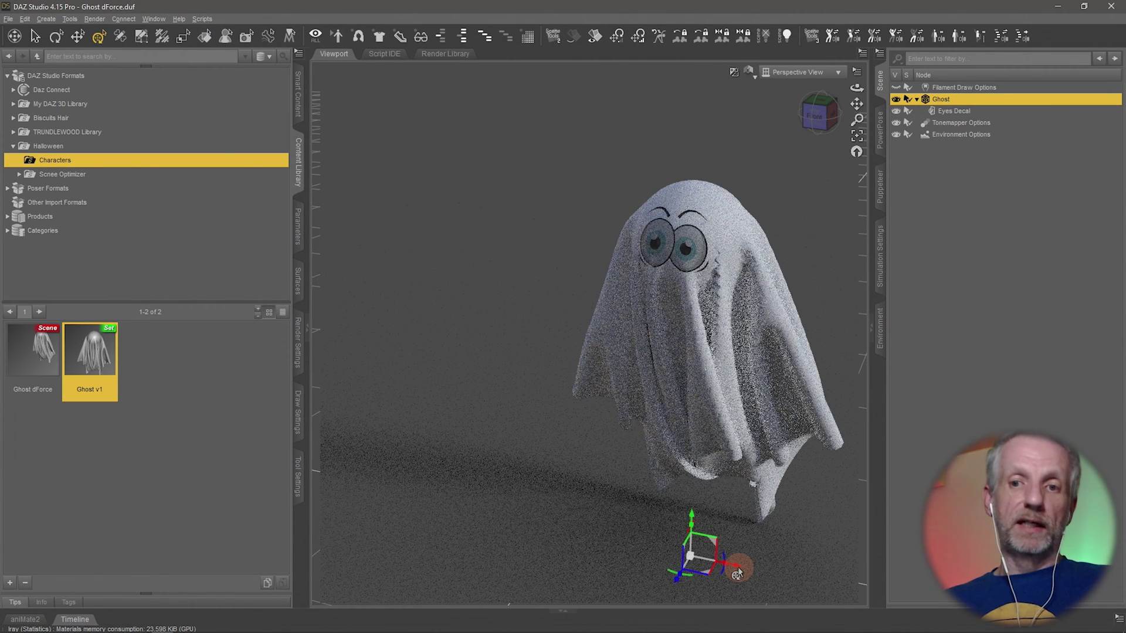
{"action": "left_click", "coordinate": [680, 564]}
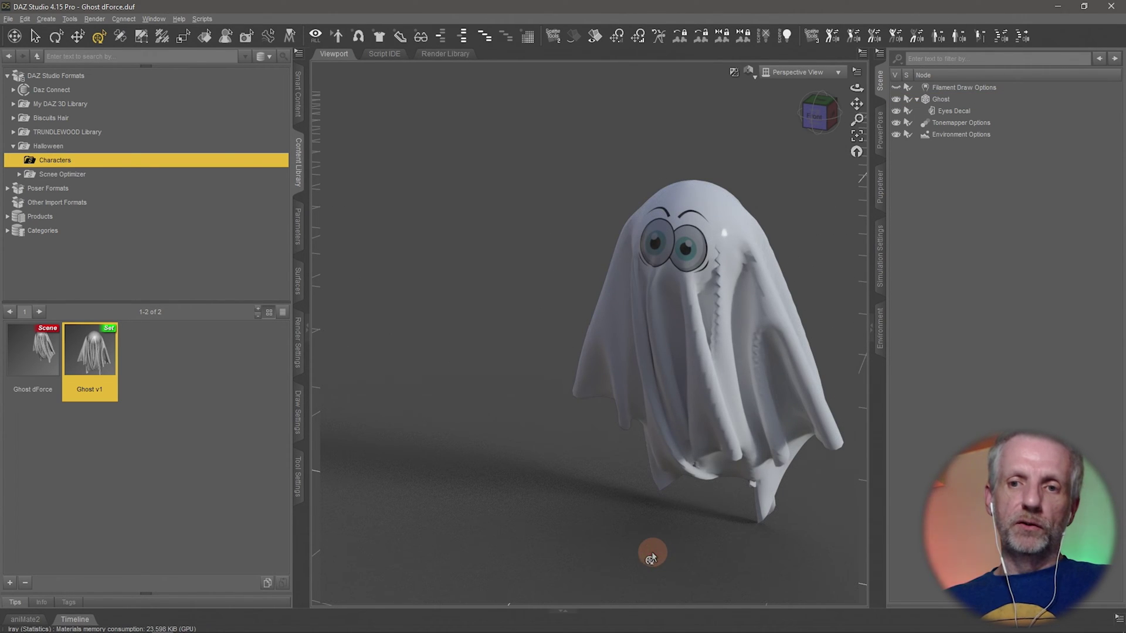
{"action": "left_click", "coordinate": [962, 99]}
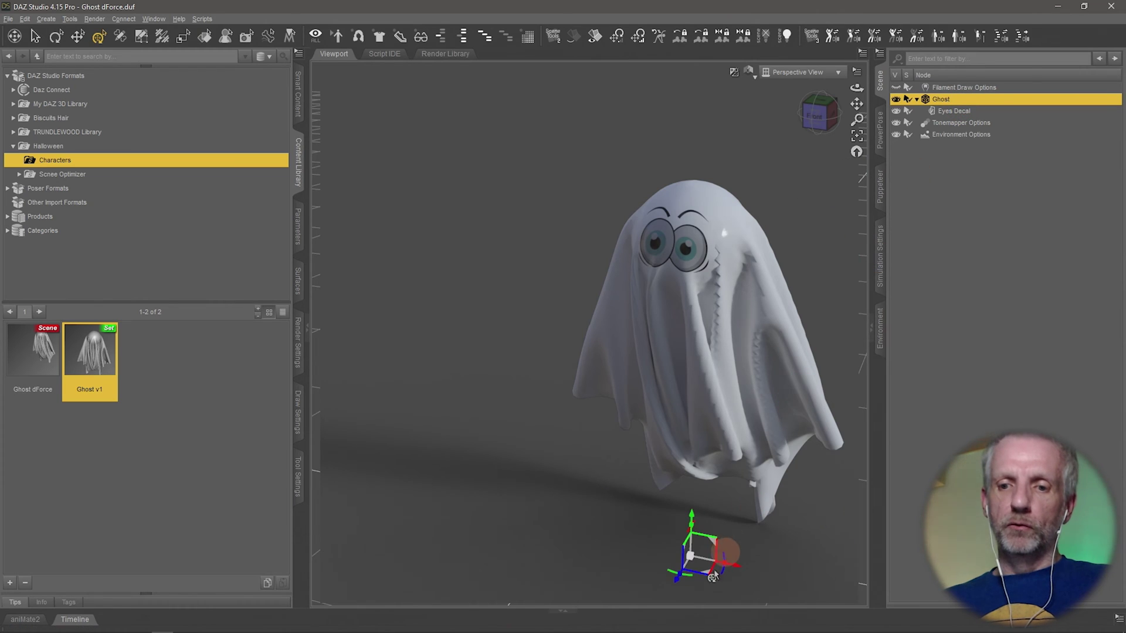
{"action": "left_click_drag", "start_coordinate": [690, 582], "coordinate": [754, 584]}
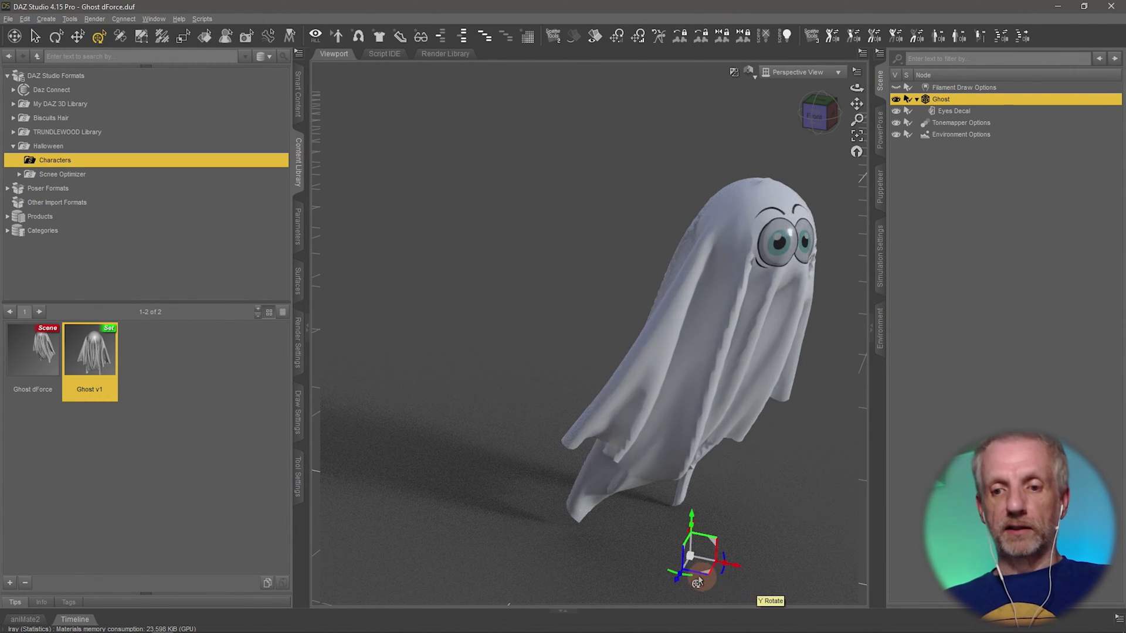
{"action": "key", "text": "ctrl+z"}
{"action": "key", "text": "ctrl+z"}
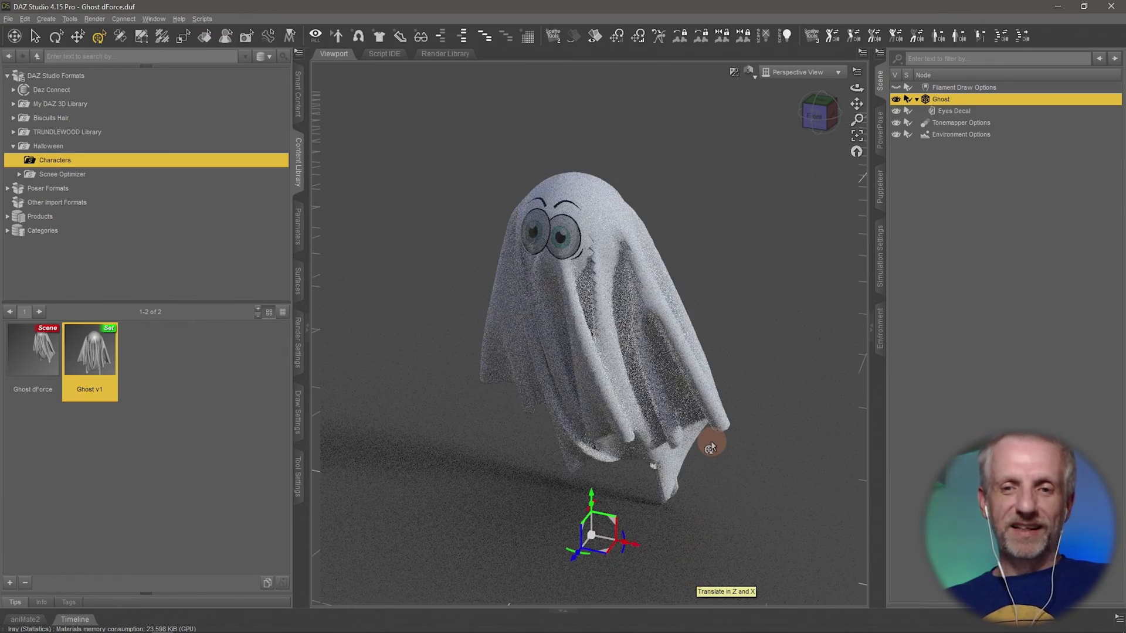
Step: Set the ghost's Mesh Resolution level to High Resolution in its parameters to smooth the cloth folds
{"action": "middle_click_drag", "start_coordinate": [711, 446], "coordinate": [711, 440]}
{"action": "left_click_drag", "start_coordinate": [711, 440], "coordinate": [633, 303], "text": "alt"}
{"action": "left_click", "coordinate": [298, 227]}
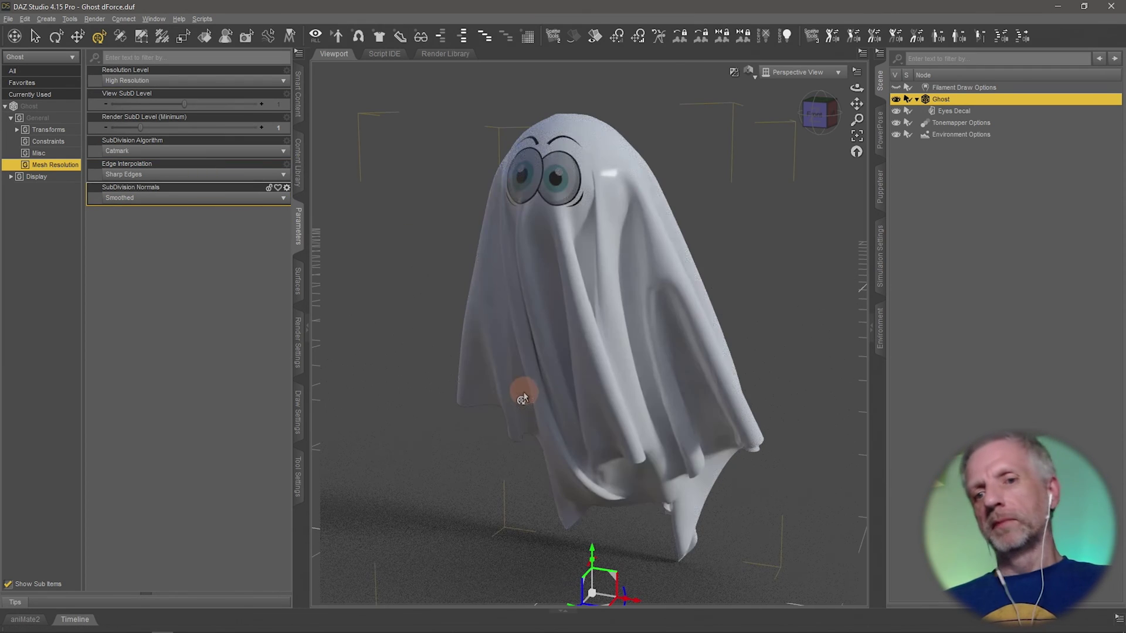
Step: Lower the Cutout Opacity of the Default_Ghost surface to 0.70 in its Geometry settings
{"action": "left_click", "coordinate": [601, 288]}
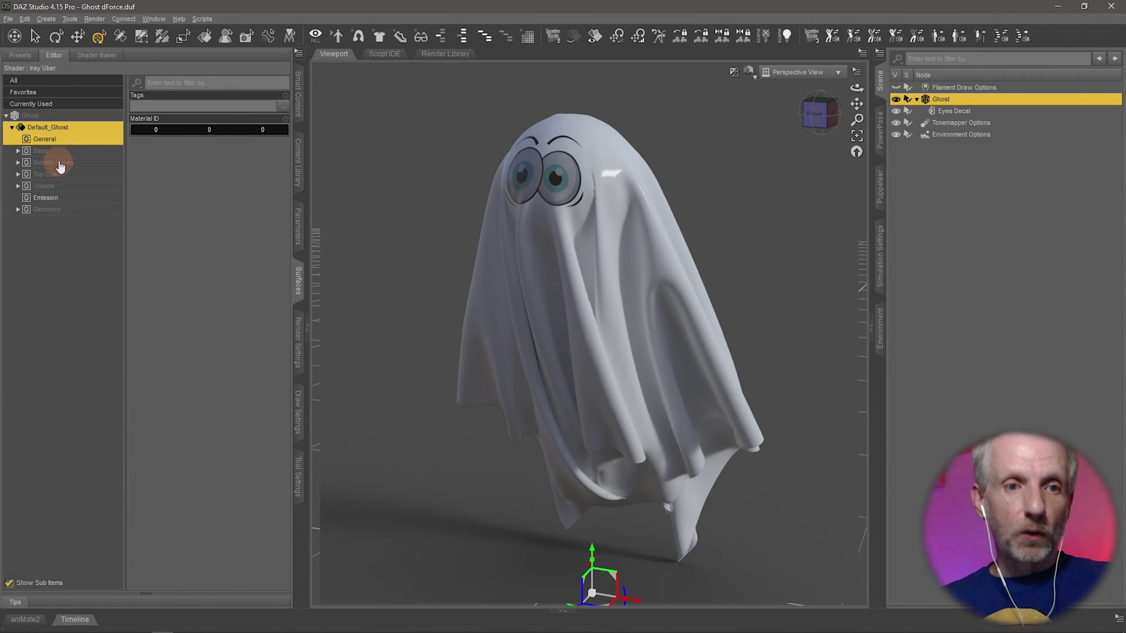
{"action": "left_click", "coordinate": [71, 209]}
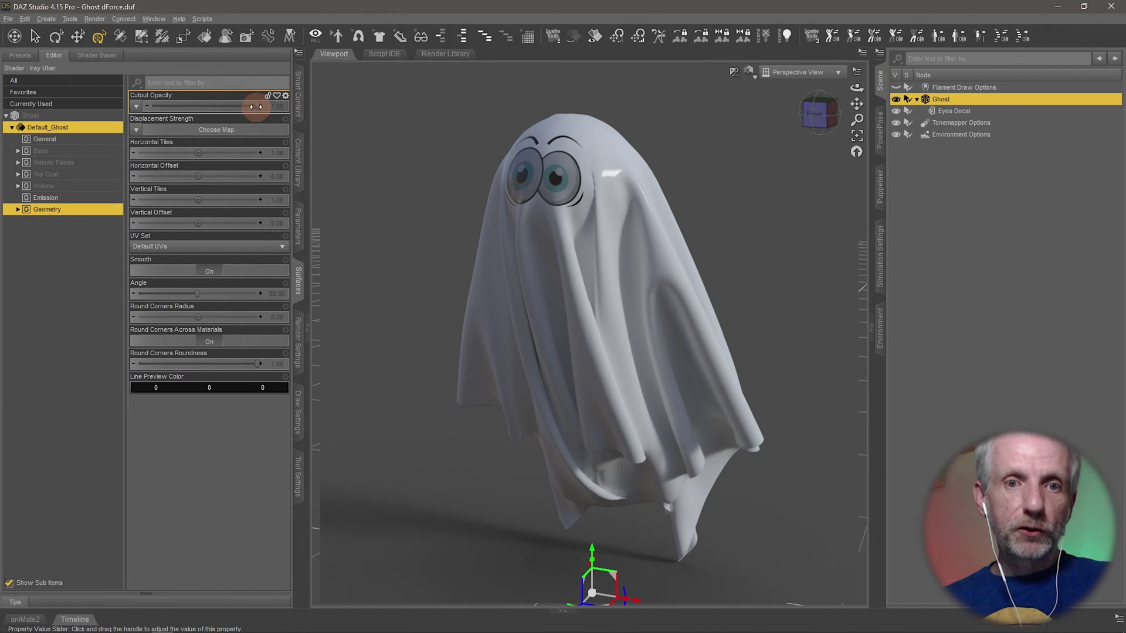
{"action": "left_click_drag", "start_coordinate": [252, 106], "coordinate": [229, 106]}
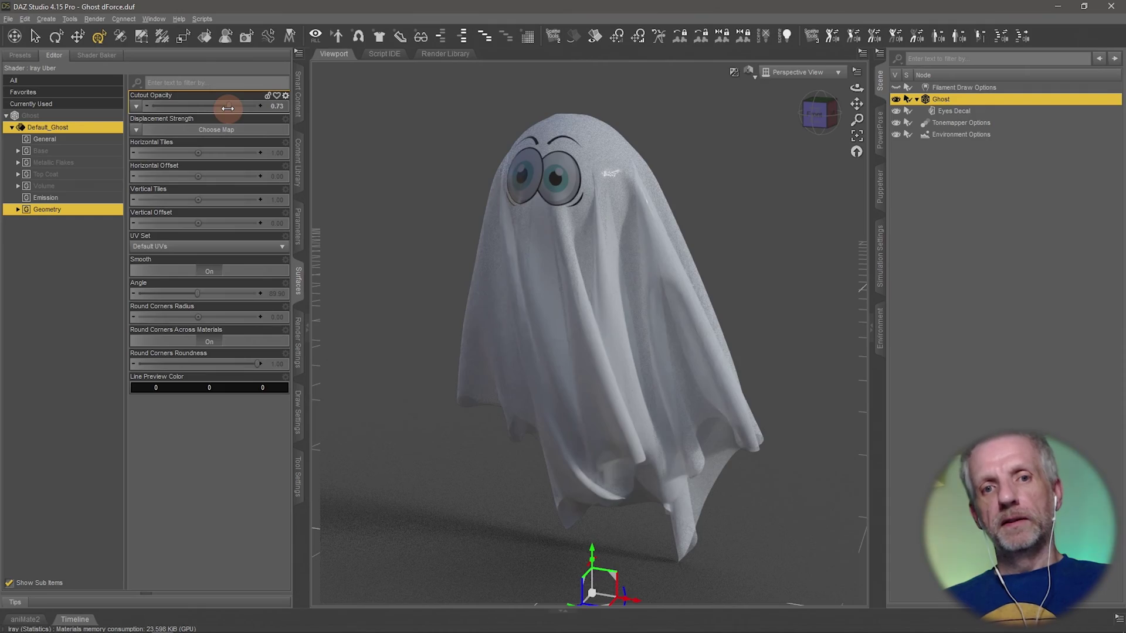
{"action": "left_click_drag", "start_coordinate": [228, 108], "coordinate": [226, 108]}
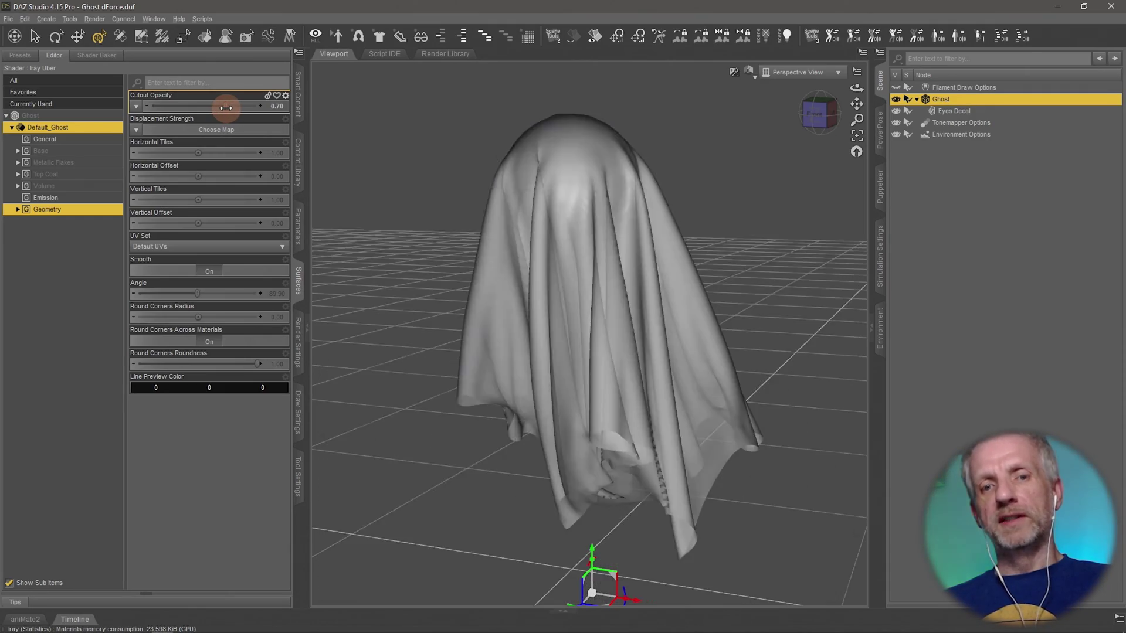
Step: Try Cutout Opacity values of 1.0 and 0.70 on the Default_Ghost surface to compare solid and translucent cloth
{"action": "left_click_drag", "start_coordinate": [620, 476], "coordinate": [552, 447], "text": "alt"}
{"action": "left_click_drag", "start_coordinate": [553, 445], "coordinate": [502, 413], "text": "alt"}
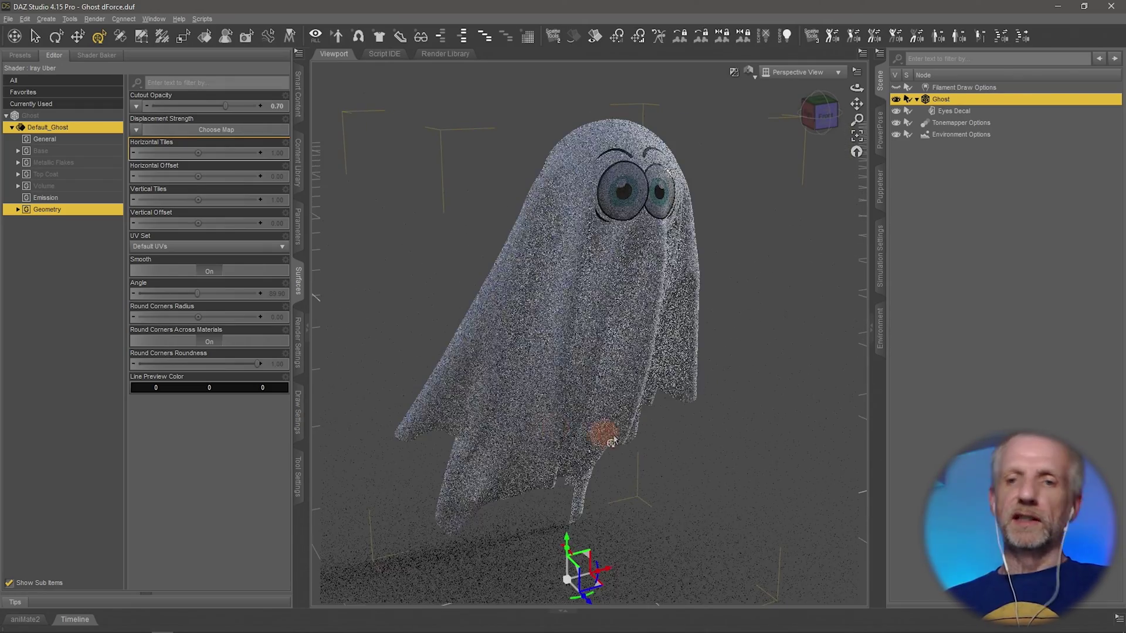
{"action": "left_click_drag", "start_coordinate": [229, 105], "coordinate": [334, 108]}
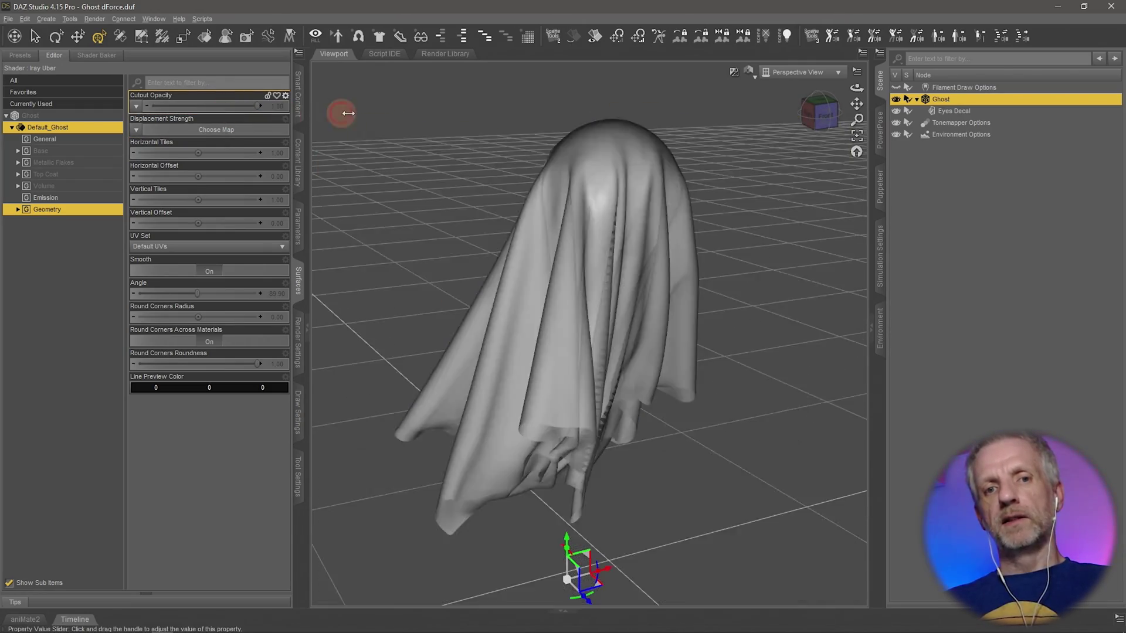
{"action": "left_click", "coordinate": [282, 106]}
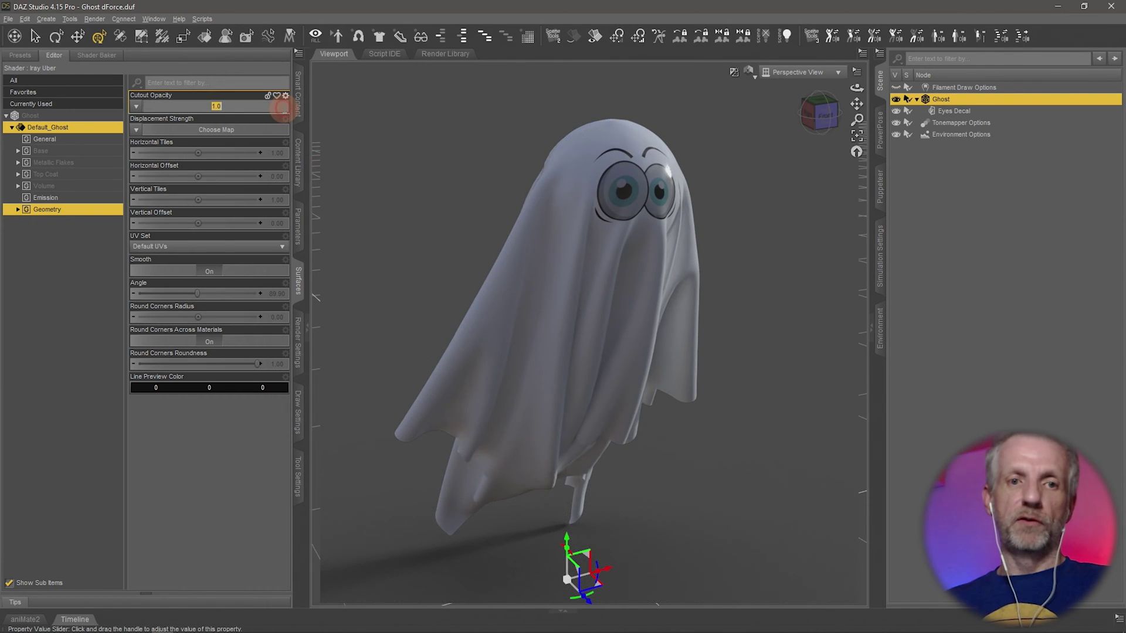
{"action": "type", "text": ".7"}
{"action": "key", "text": "Return"}
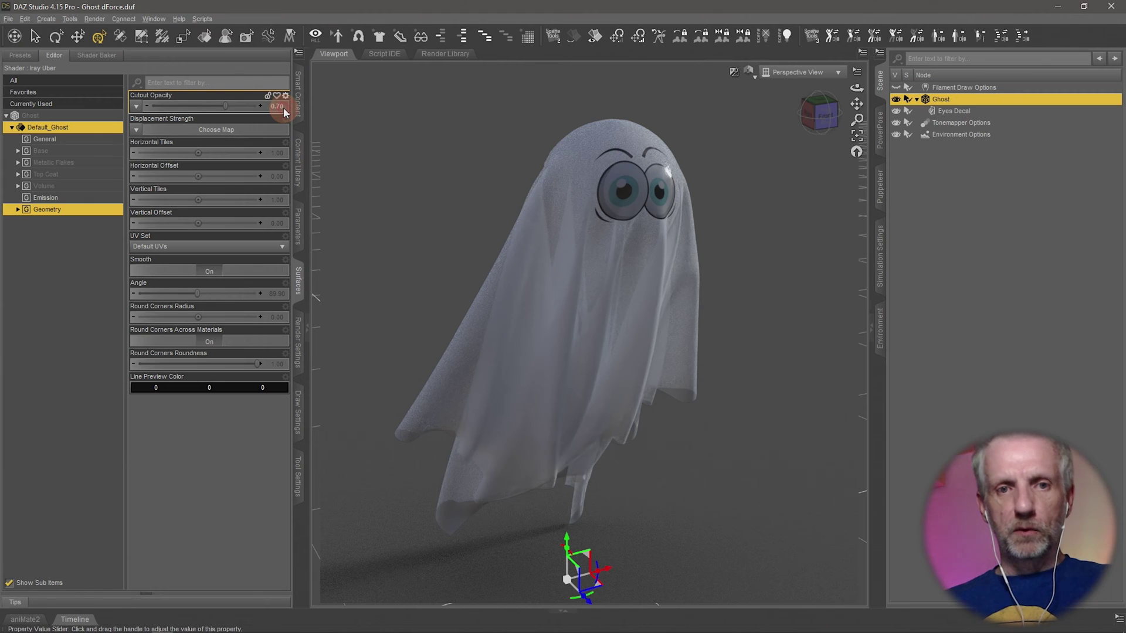
Step: Try Cutout Opacity values of 0.50 and 0.31 on the ghost's surface, and settle on 0.60
{"action": "left_click", "coordinate": [284, 108]}
{"action": "type", "text": ".5"}
{"action": "key", "text": "Return"}
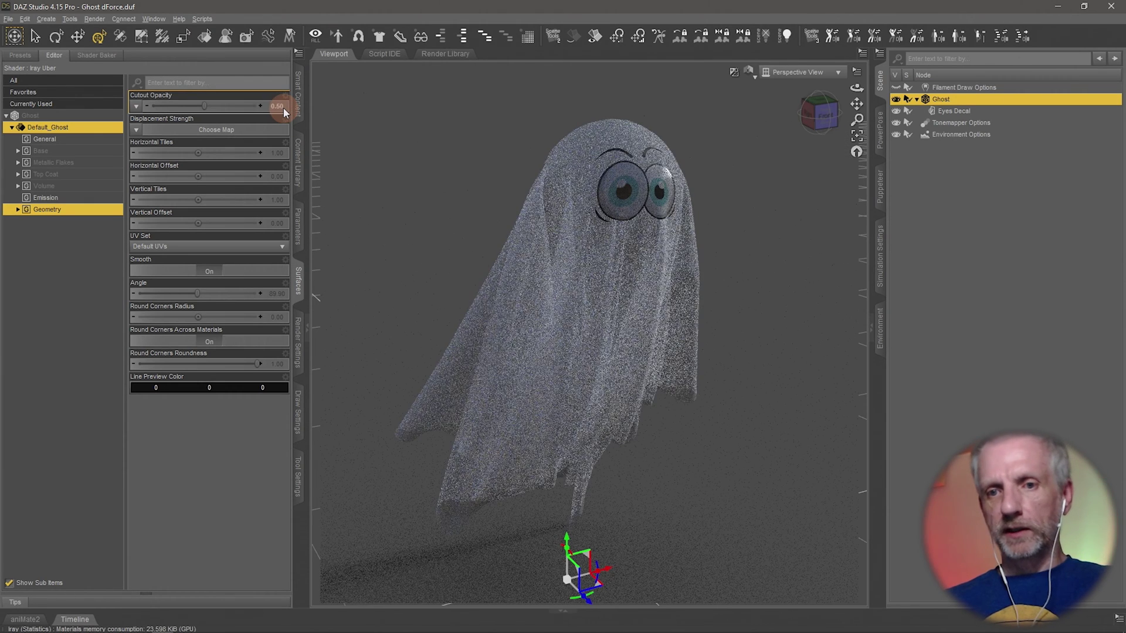
{"action": "left_click_drag", "start_coordinate": [204, 107], "coordinate": [184, 106]}
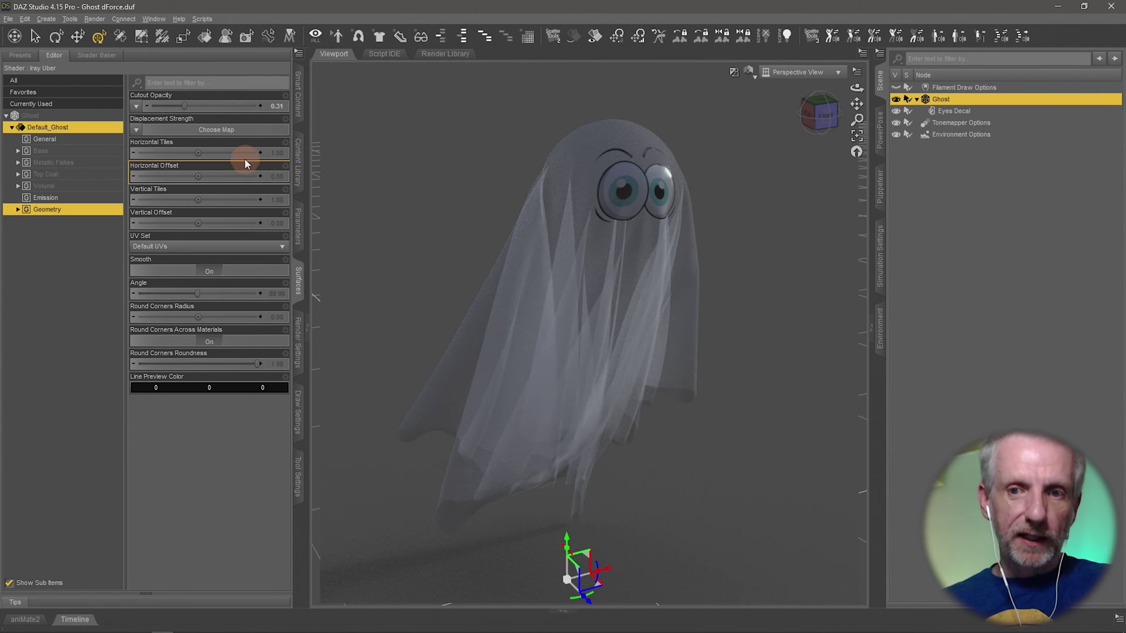
{"action": "left_click_drag", "start_coordinate": [184, 106], "coordinate": [216, 106]}
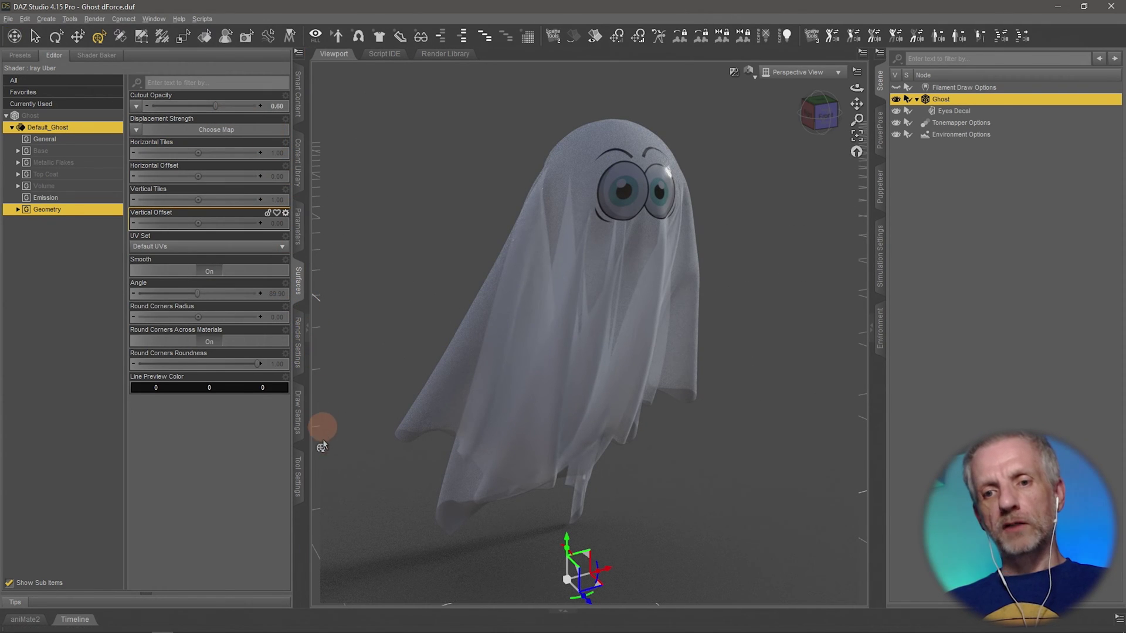
{"action": "mouse_move", "coordinate": [378, 507]}
{"action": "left_mouse_down"}
{"action": "mouse_move", "coordinate": [485, 487]}
{"action": "mouse_move", "coordinate": [470, 482]}
{"action": "mouse_move", "coordinate": [567, 506]}
{"action": "left_mouse_up"}
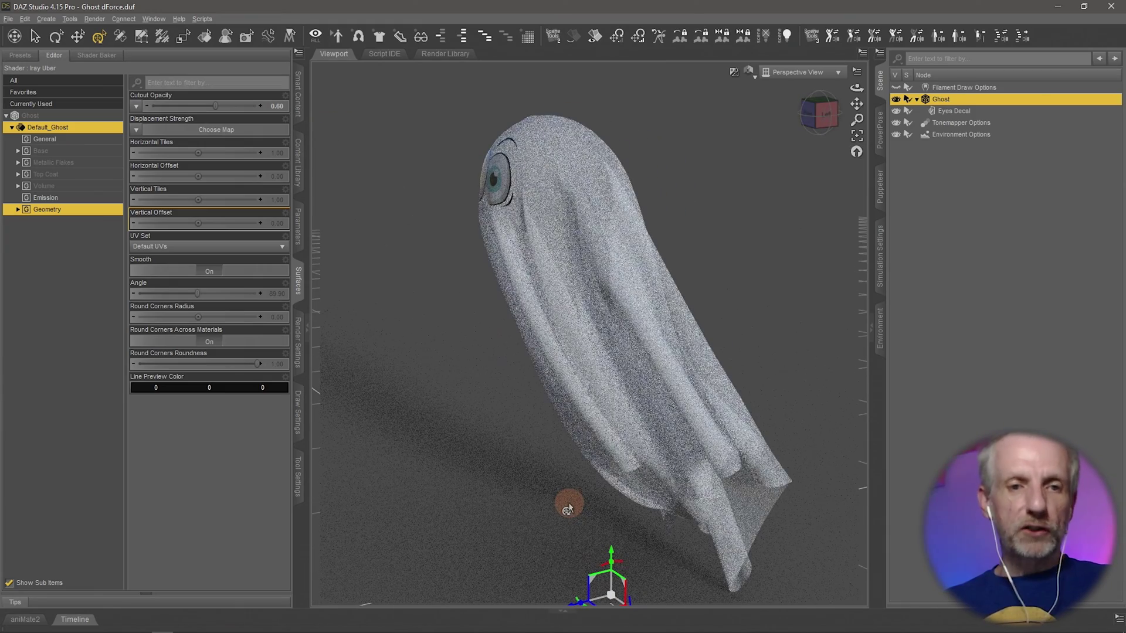
Step: Set the Emission Color of the Default_Ghost surface to white so the cloth emits light
{"action": "left_click", "coordinate": [87, 200]}
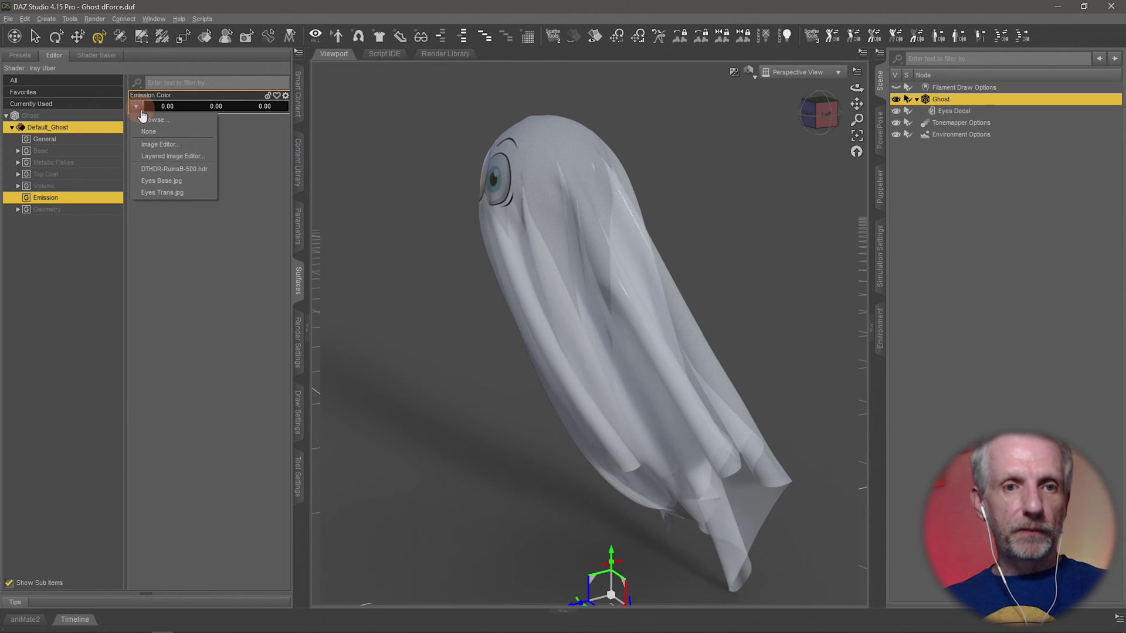
{"action": "left_click", "coordinate": [200, 114]}
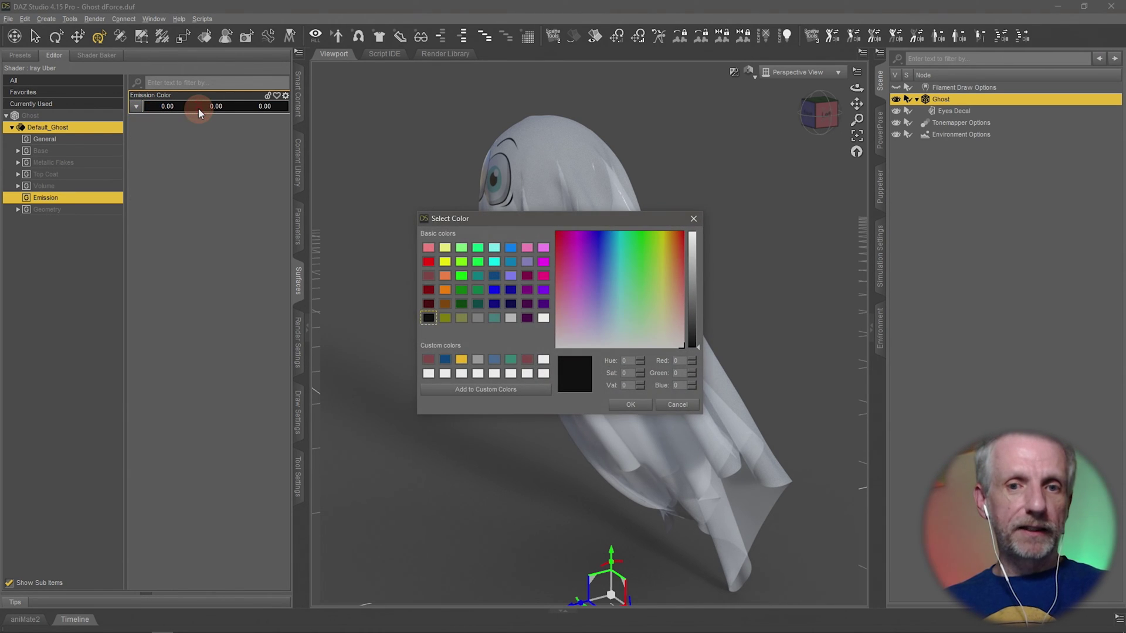
{"action": "left_click_drag", "start_coordinate": [510, 224], "coordinate": [414, 111]}
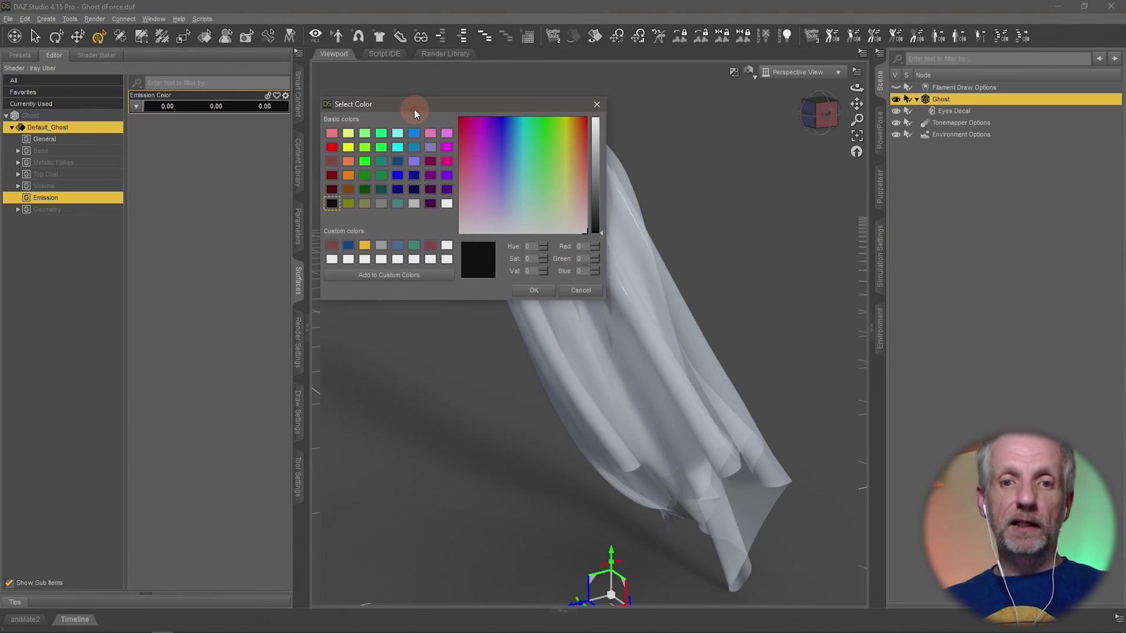
{"action": "left_click", "coordinate": [447, 204]}
{"action": "left_click", "coordinate": [533, 291]}
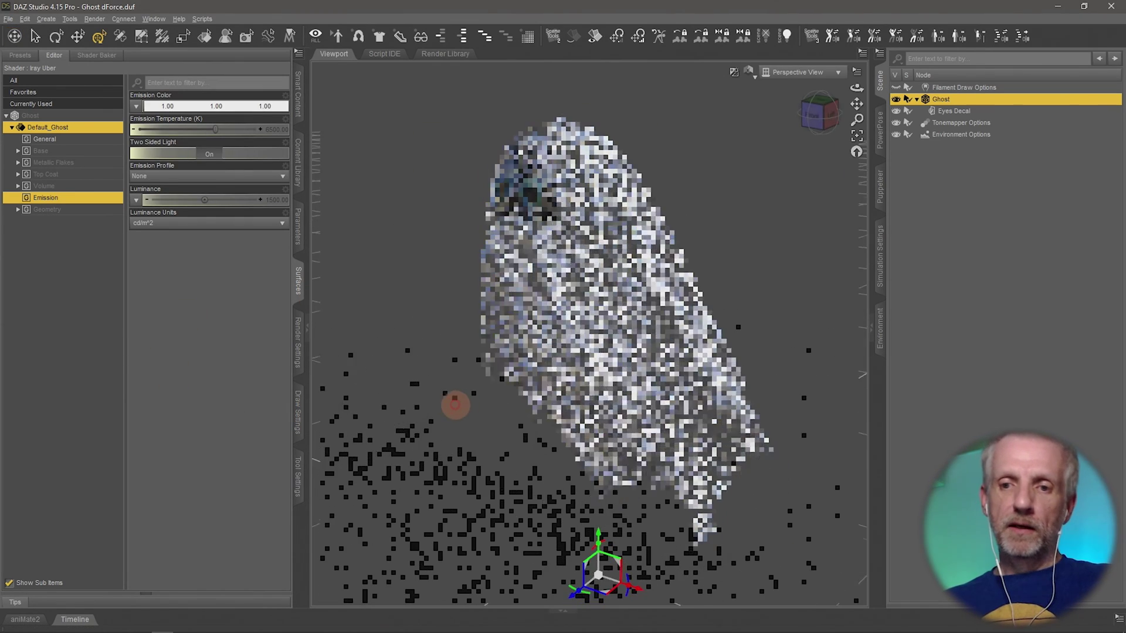
Step: Increase the ghost surface's emission Luminance, trying 7500 and settling on 5000
{"action": "middle_click_drag", "start_coordinate": [456, 405], "coordinate": [416, 381]}
{"action": "middle_click_drag", "start_coordinate": [454, 430], "coordinate": [456, 432]}
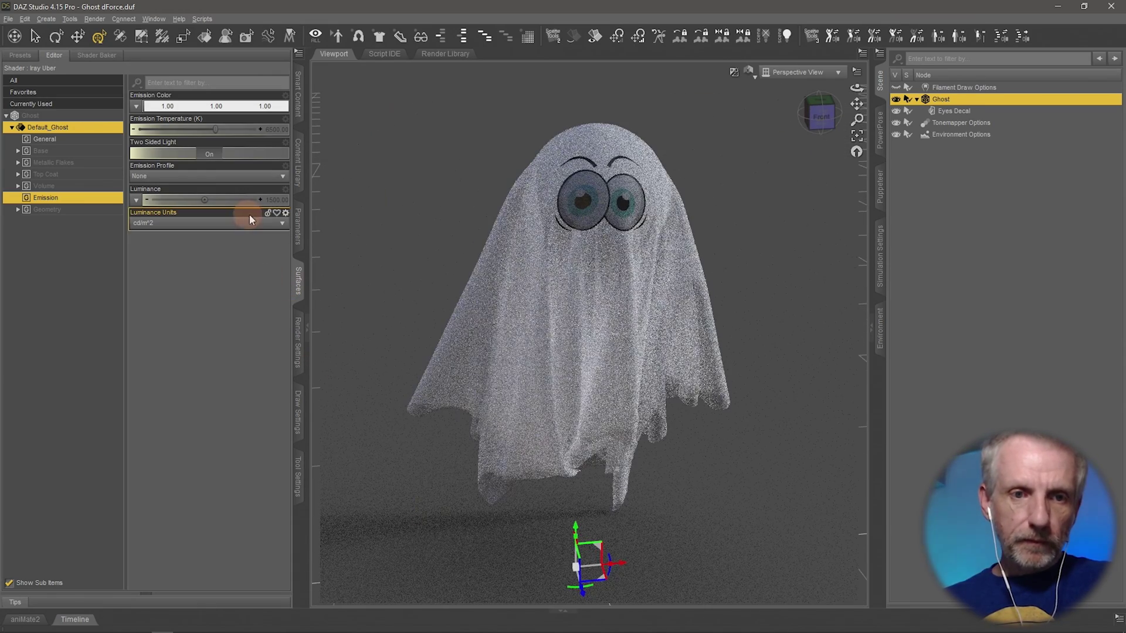
{"action": "left_click", "coordinate": [276, 200]}
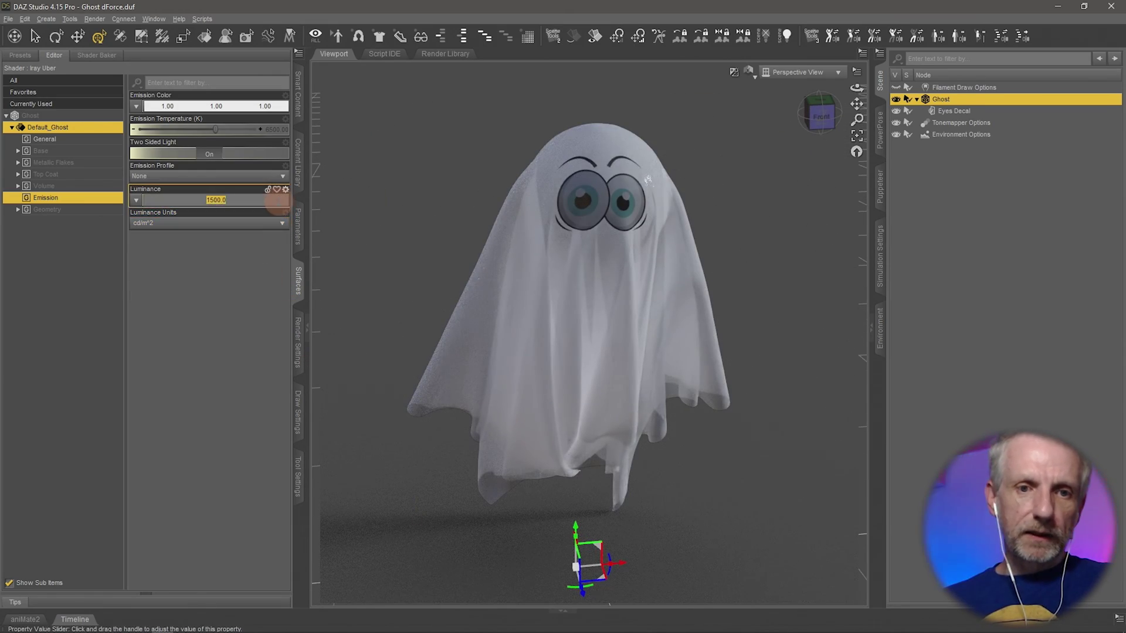
{"action": "type", "text": "7500"}
{"action": "key", "text": "Return"}
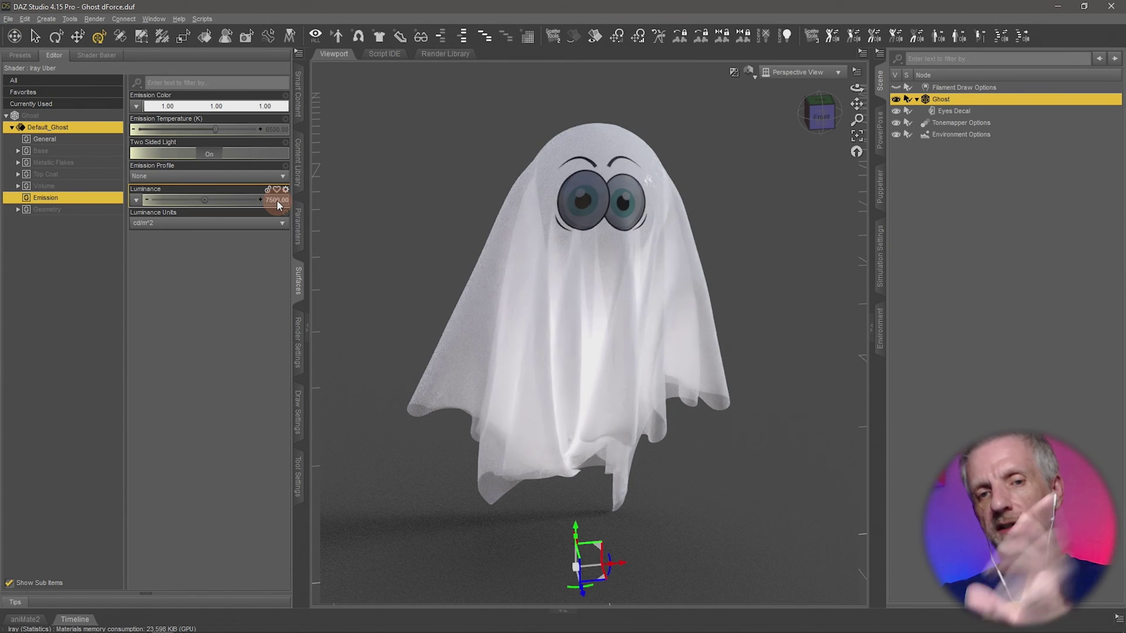
{"action": "left_click", "coordinate": [277, 200]}
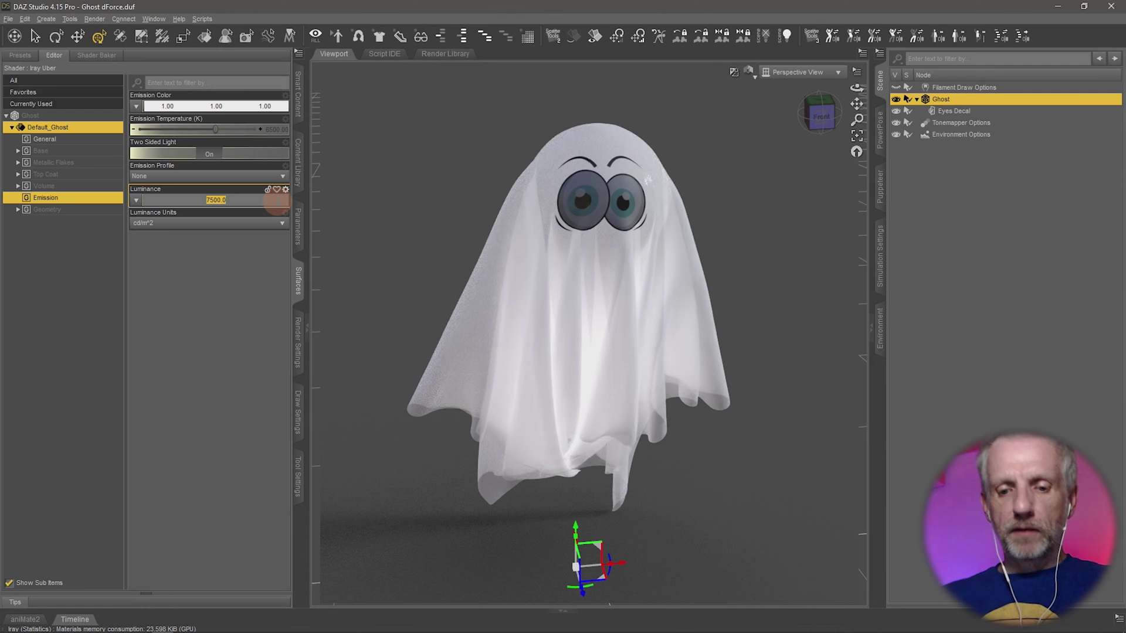
{"action": "type", "text": "5000"}
{"action": "key", "text": "Return"}
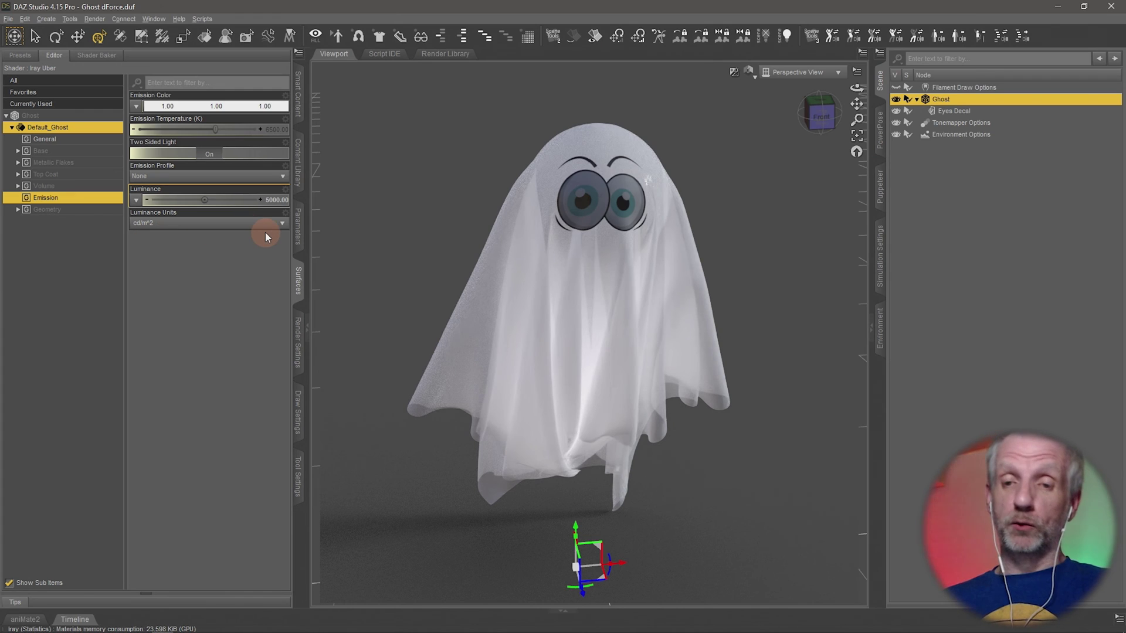
Step: Change the Luminance Units of the ghost's emission to W
{"action": "left_click", "coordinate": [283, 224]}
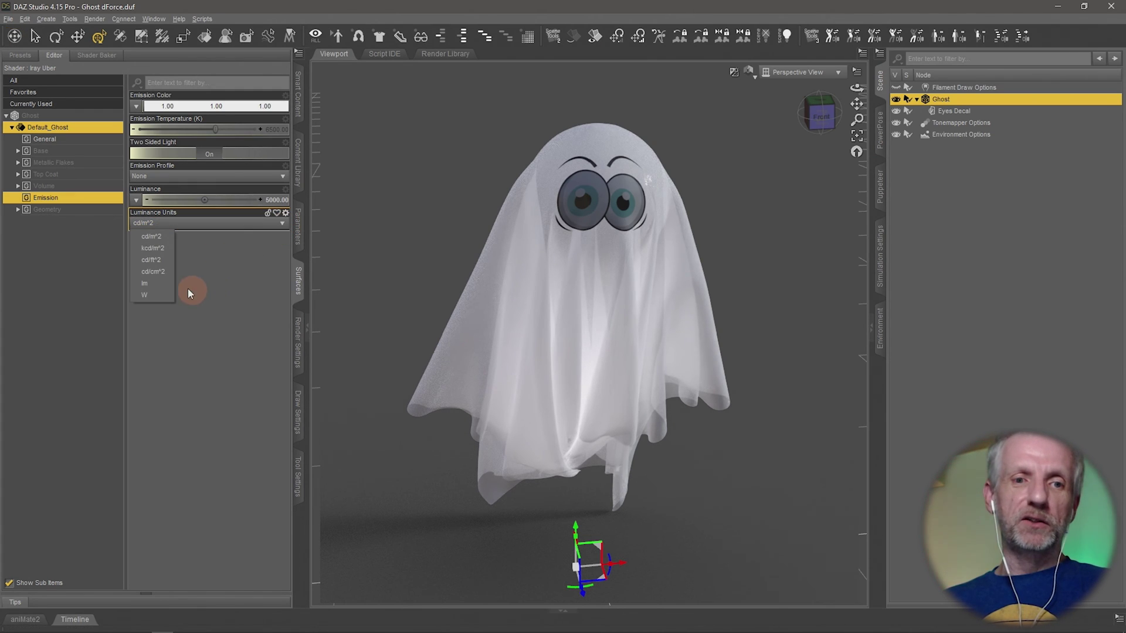
{"action": "left_click", "coordinate": [153, 295]}
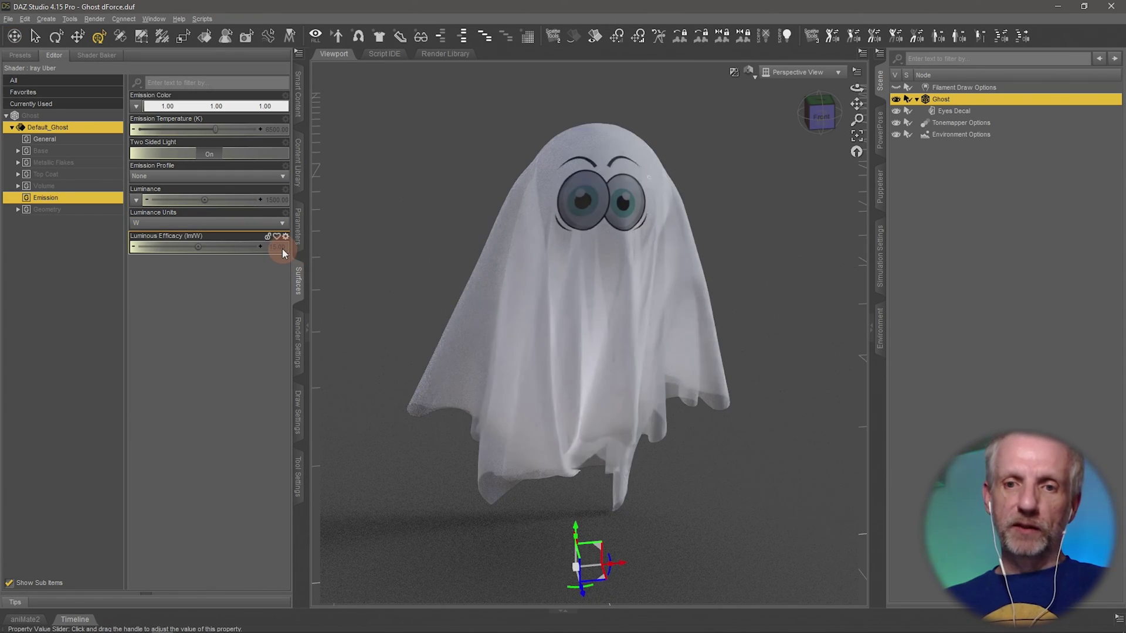
{"action": "middle_click_drag", "start_coordinate": [435, 357], "coordinate": [435, 358]}
{"action": "left_click_drag", "start_coordinate": [434, 361], "coordinate": [606, 385]}
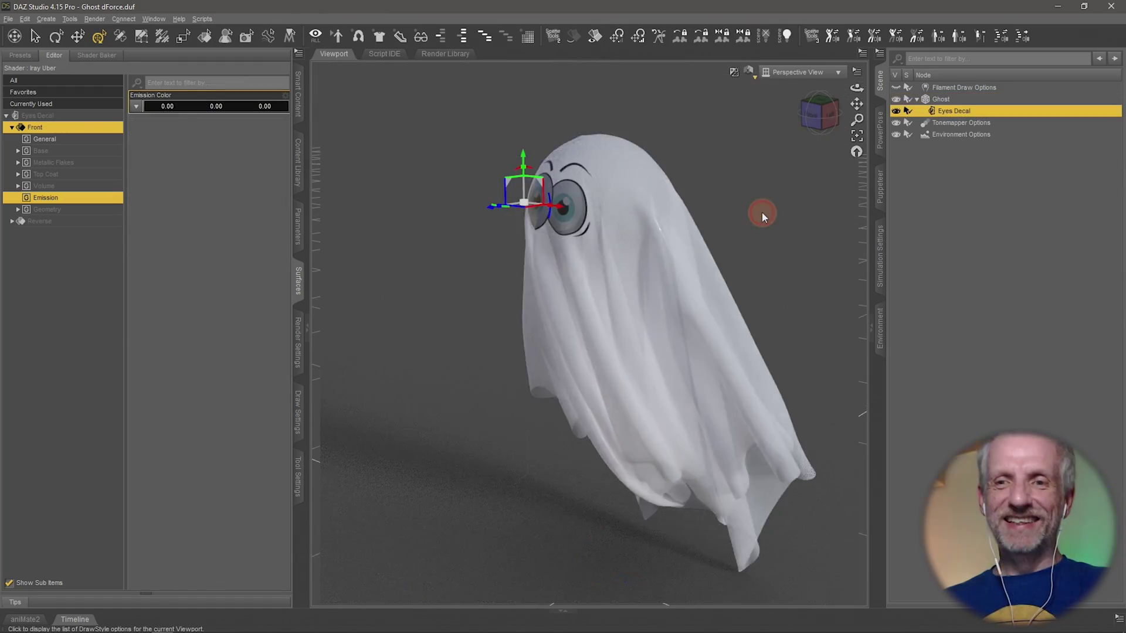
Step: Switch the viewport out of the Iray preview and save the Ghost as a scene subset named Ghost v2 in the Halloween Characters folder
{"action": "left_click_drag", "start_coordinate": [713, 294], "coordinate": [703, 299]}
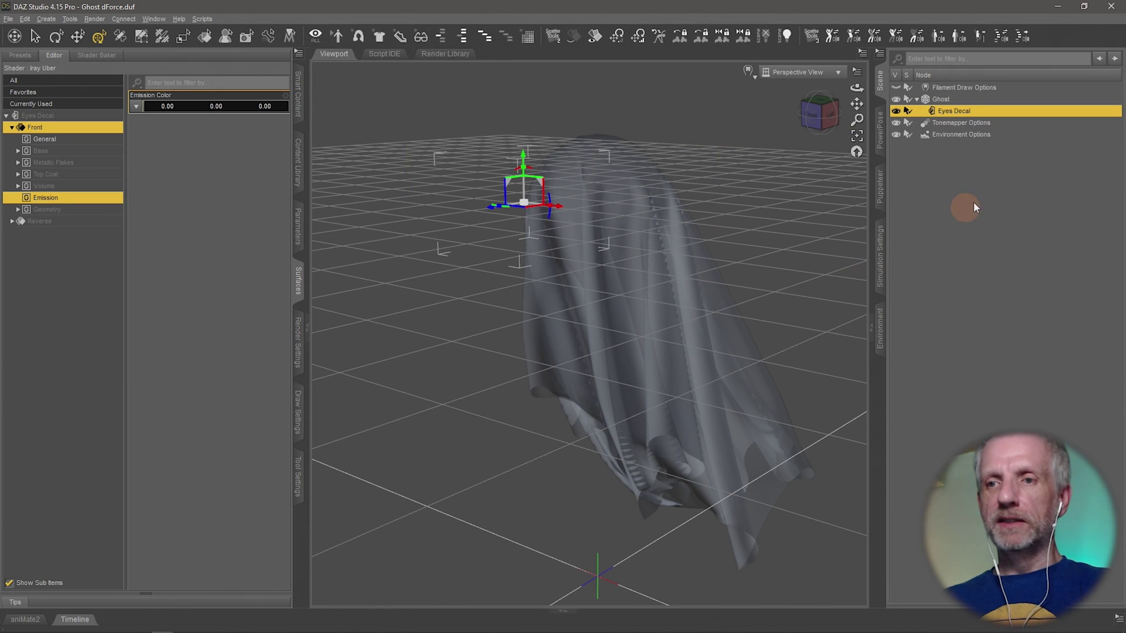
{"action": "left_click", "coordinate": [952, 99]}
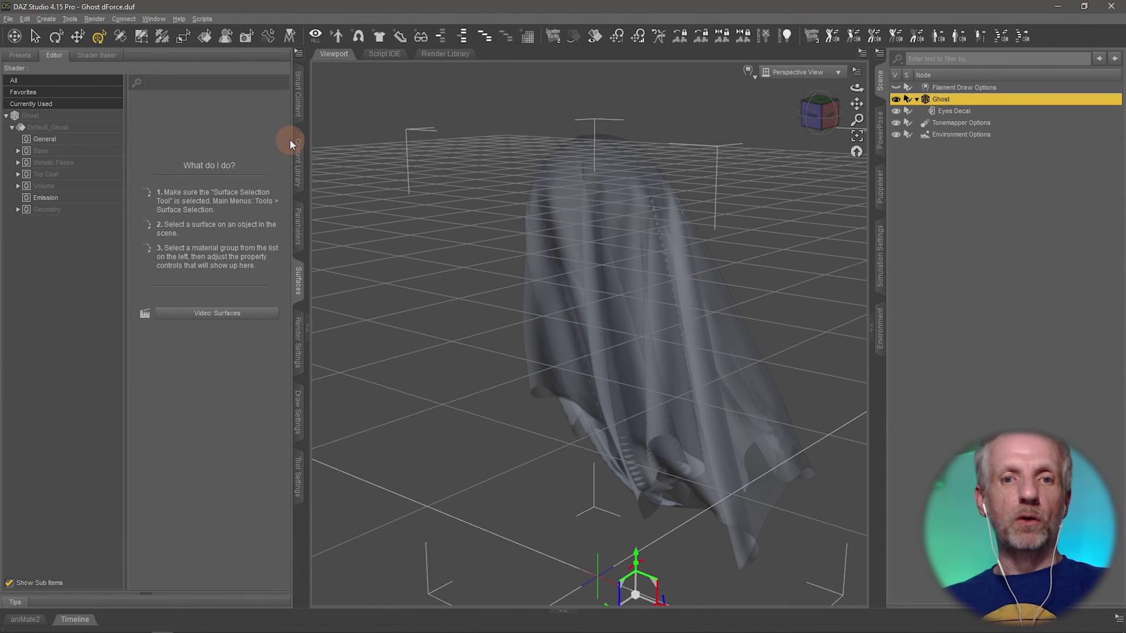
{"action": "left_click", "coordinate": [296, 170]}
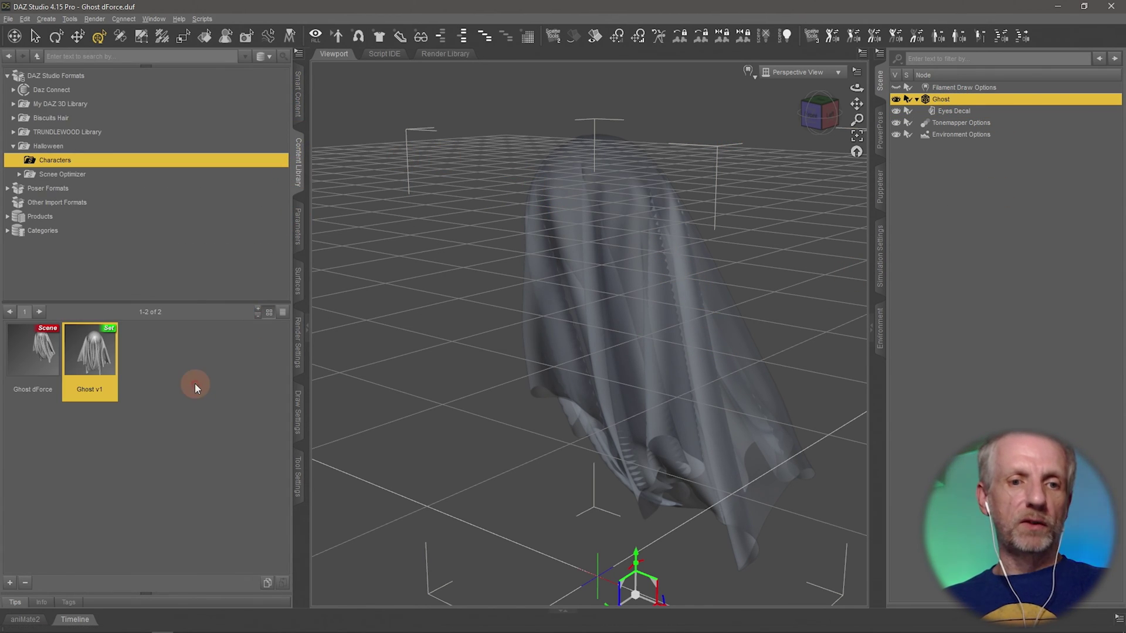
{"action": "left_click", "coordinate": [10, 582]}
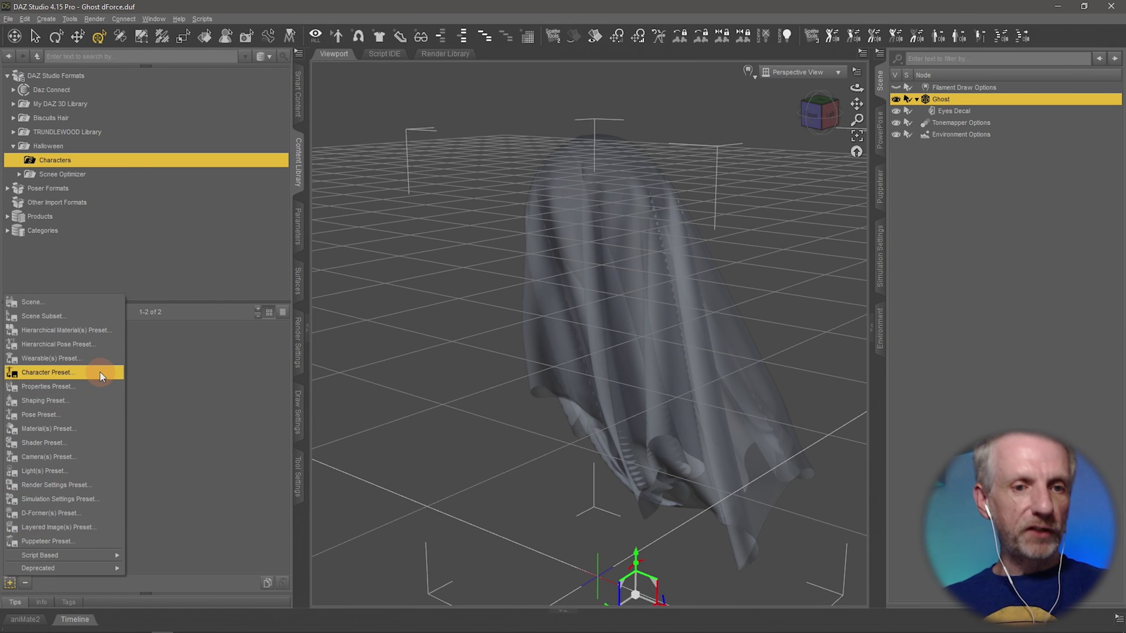
{"action": "left_click", "coordinate": [100, 320]}
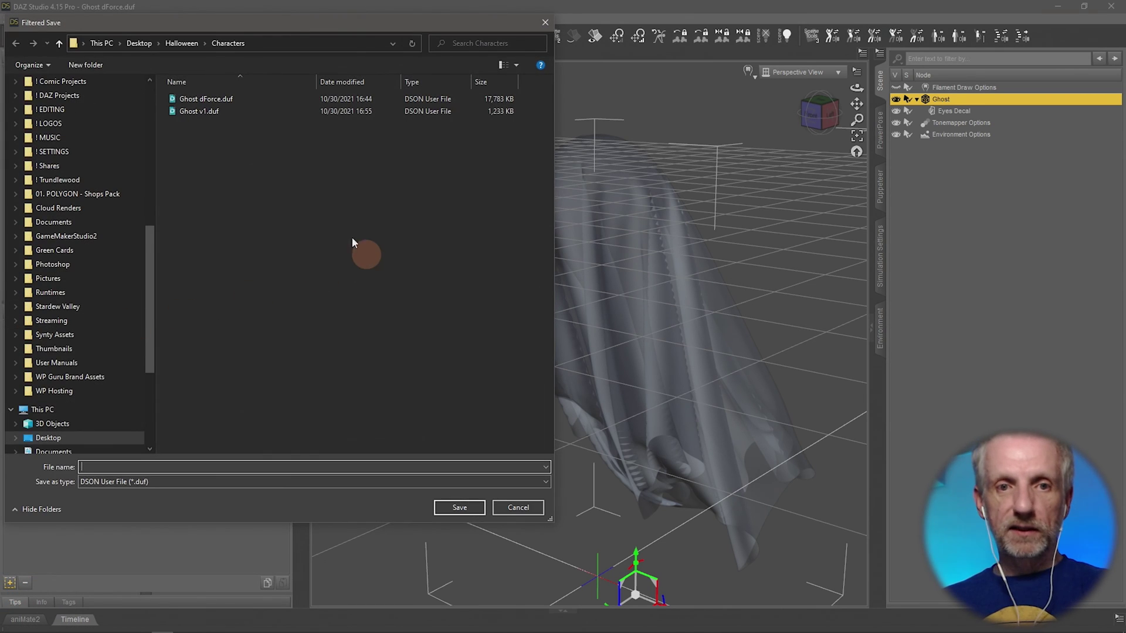
{"action": "type", "text": "Ghost v2"}
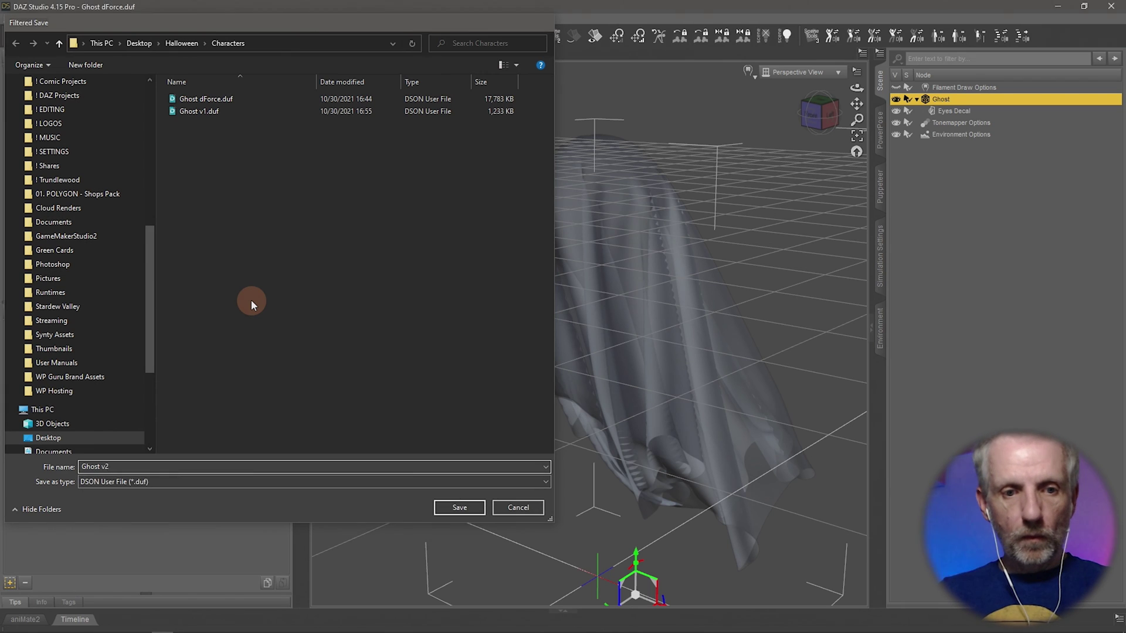
{"action": "key", "text": "Return"}
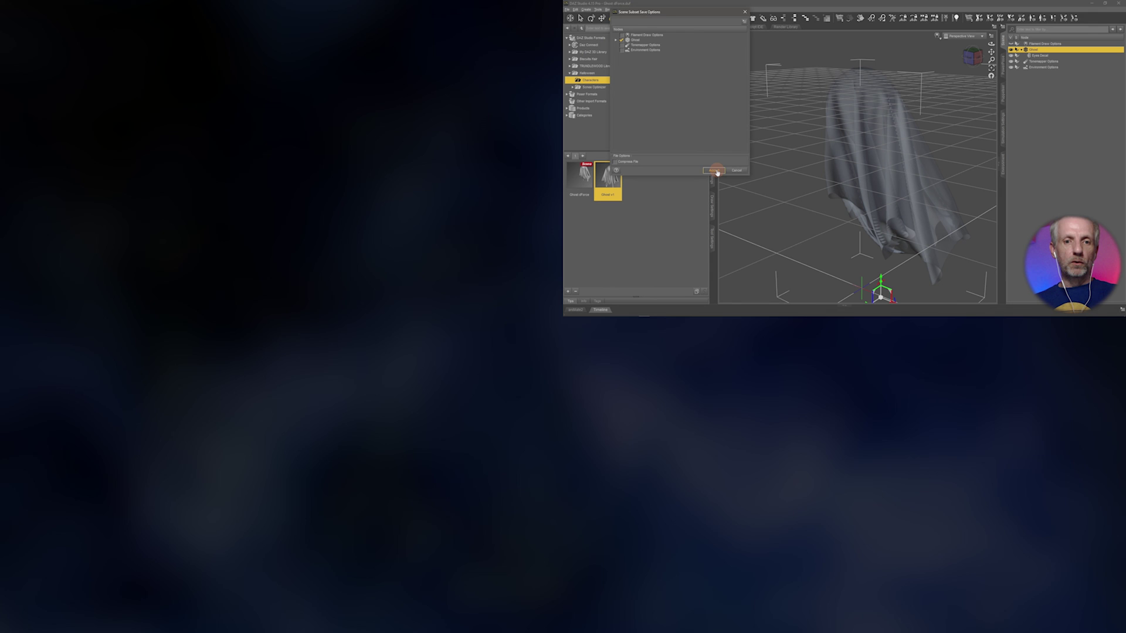
{"action": "left_click", "coordinate": [305, 340]}
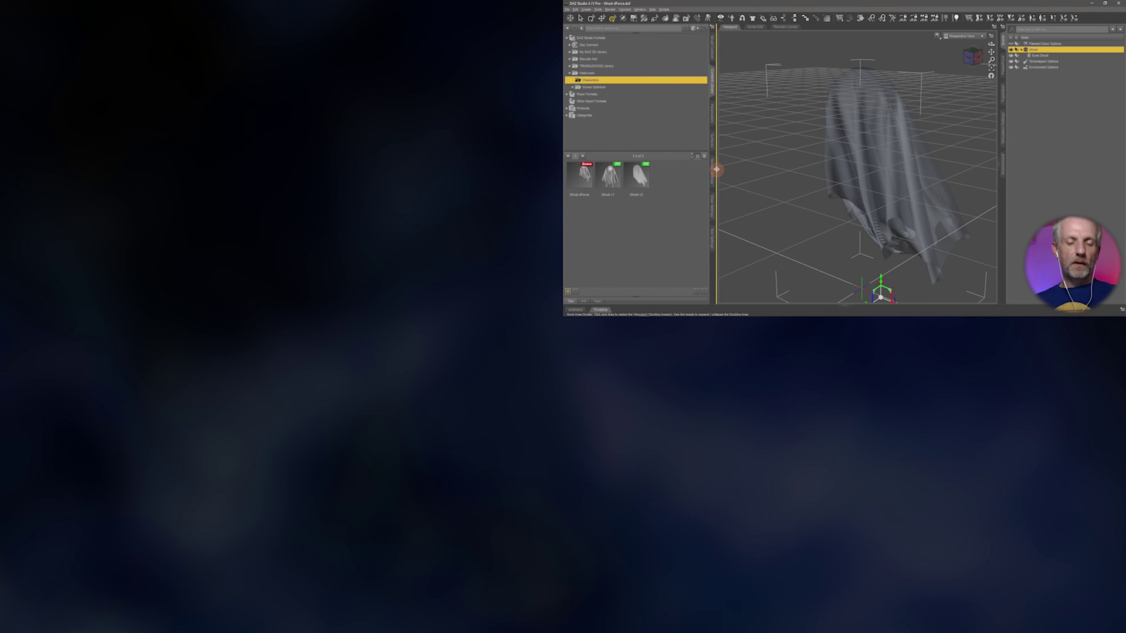